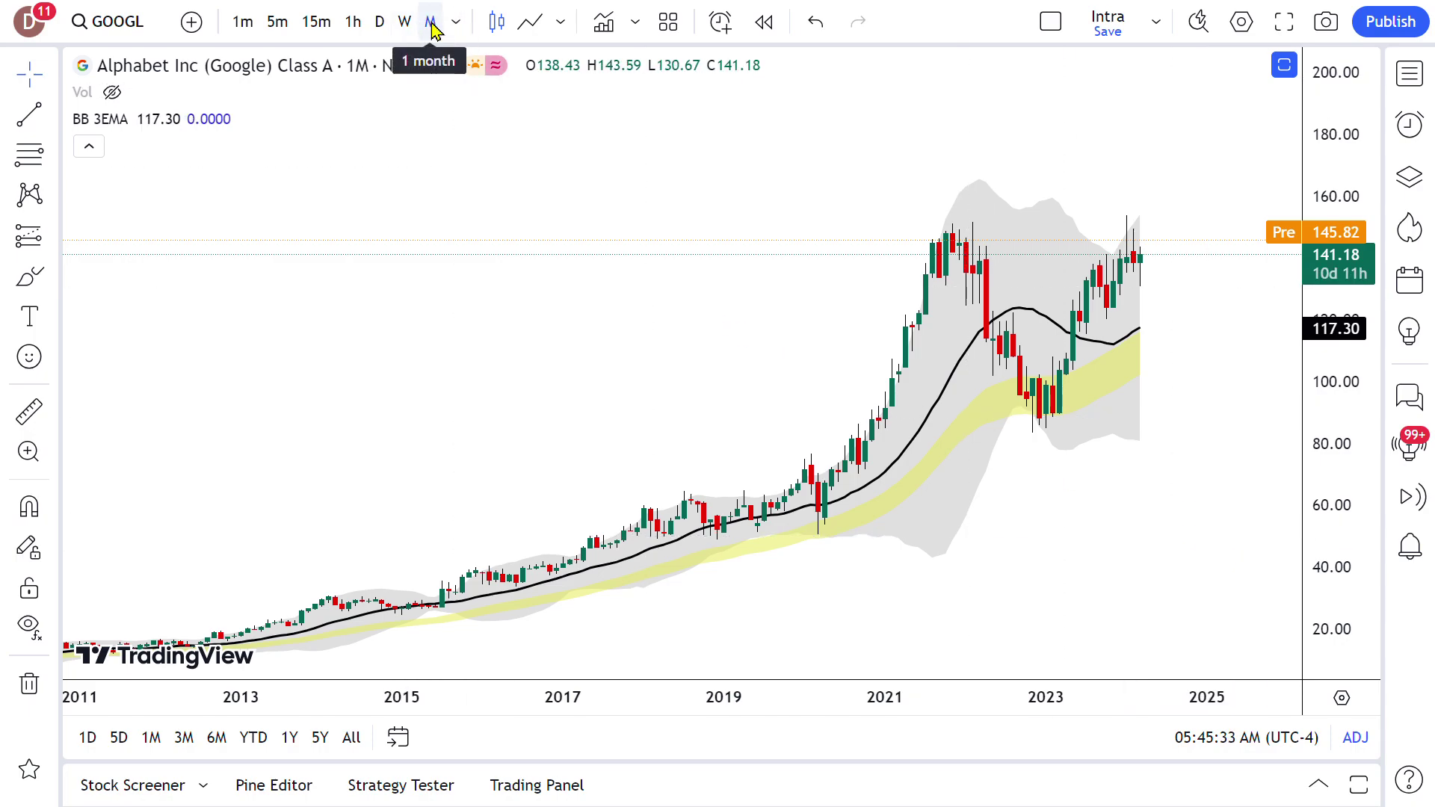
Step: Frame the monthly GOOGL chart on 2014–2025 and start Bar Replay
scroll(538, 231, up, 3)
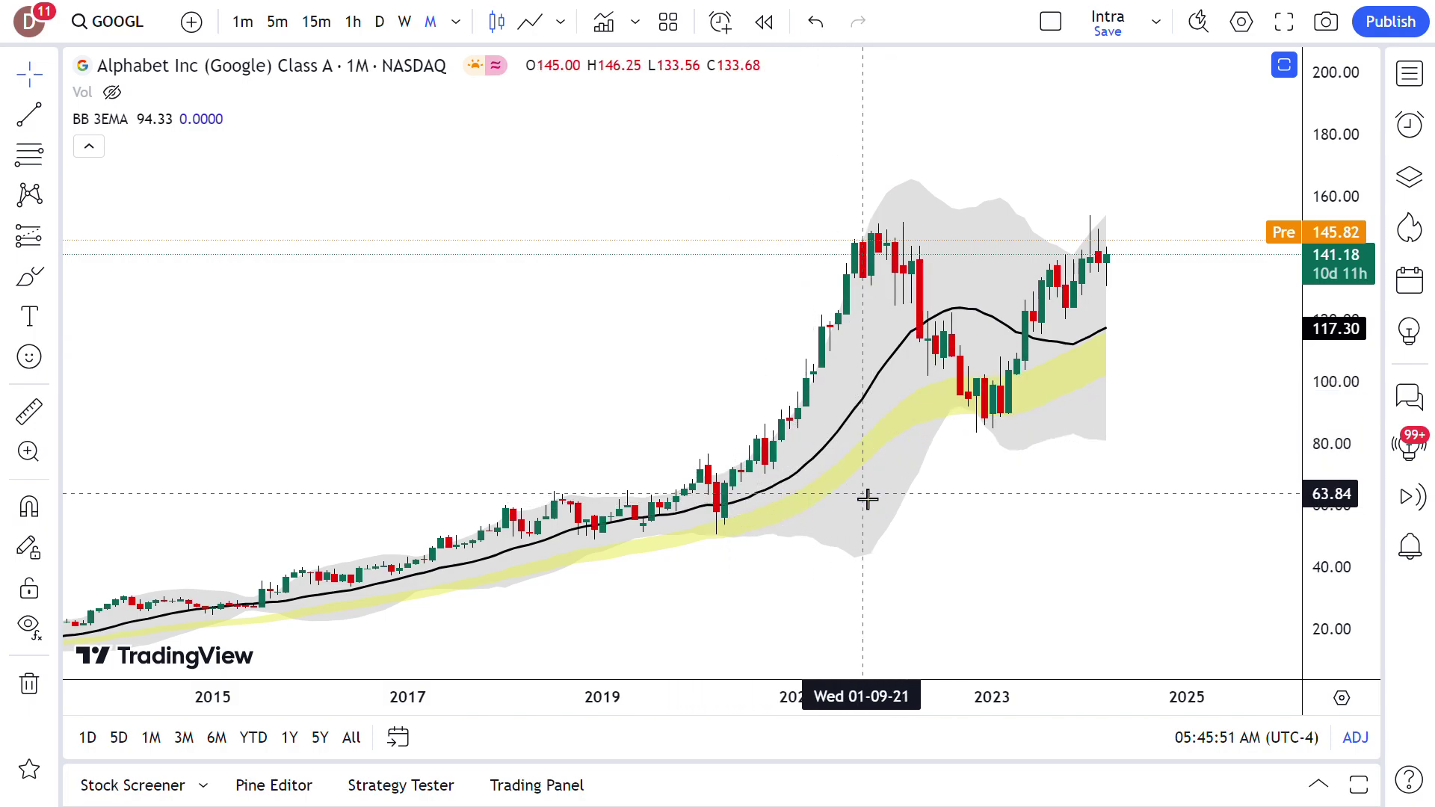
scroll(1113, 366, up, 2)
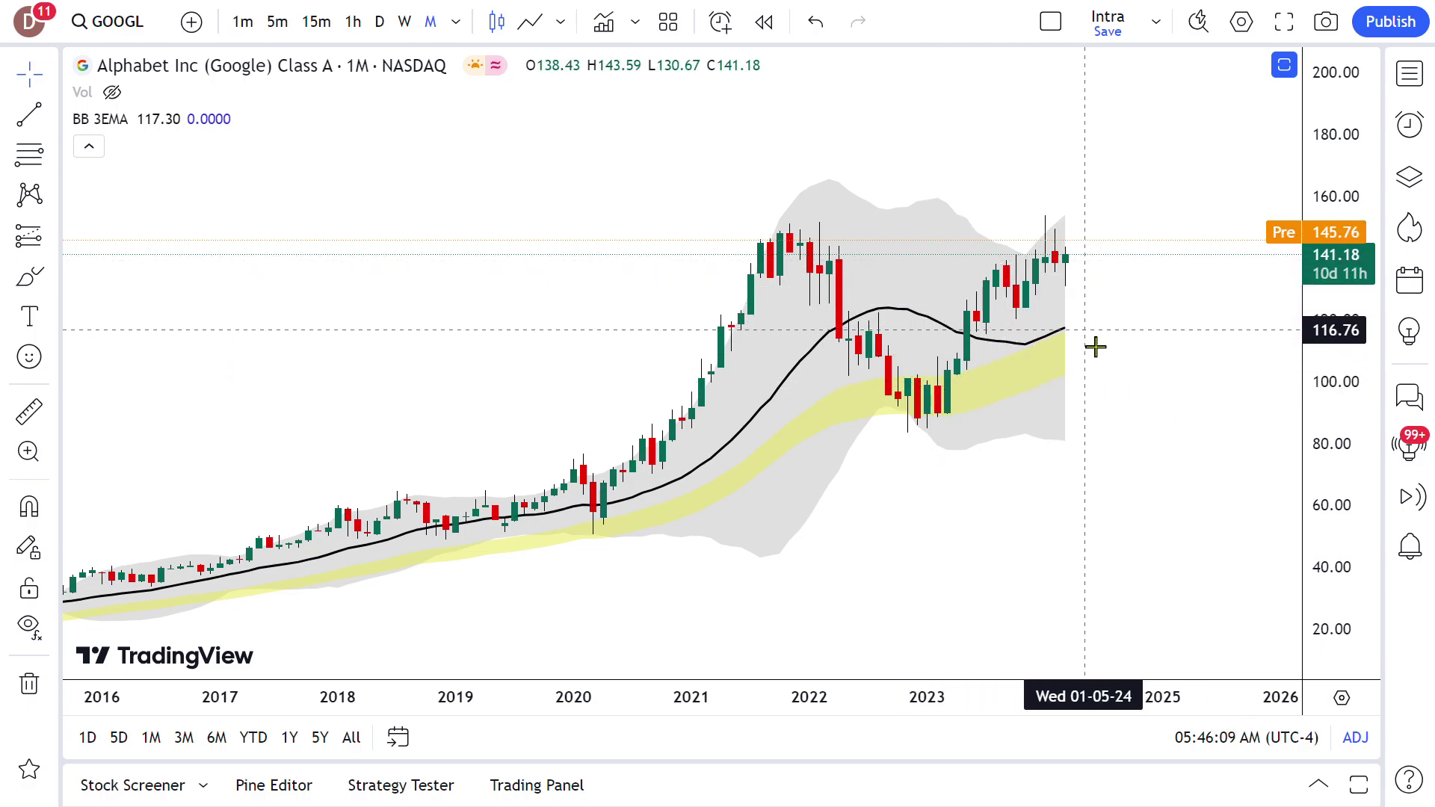
scroll(1094, 343, down, 2)
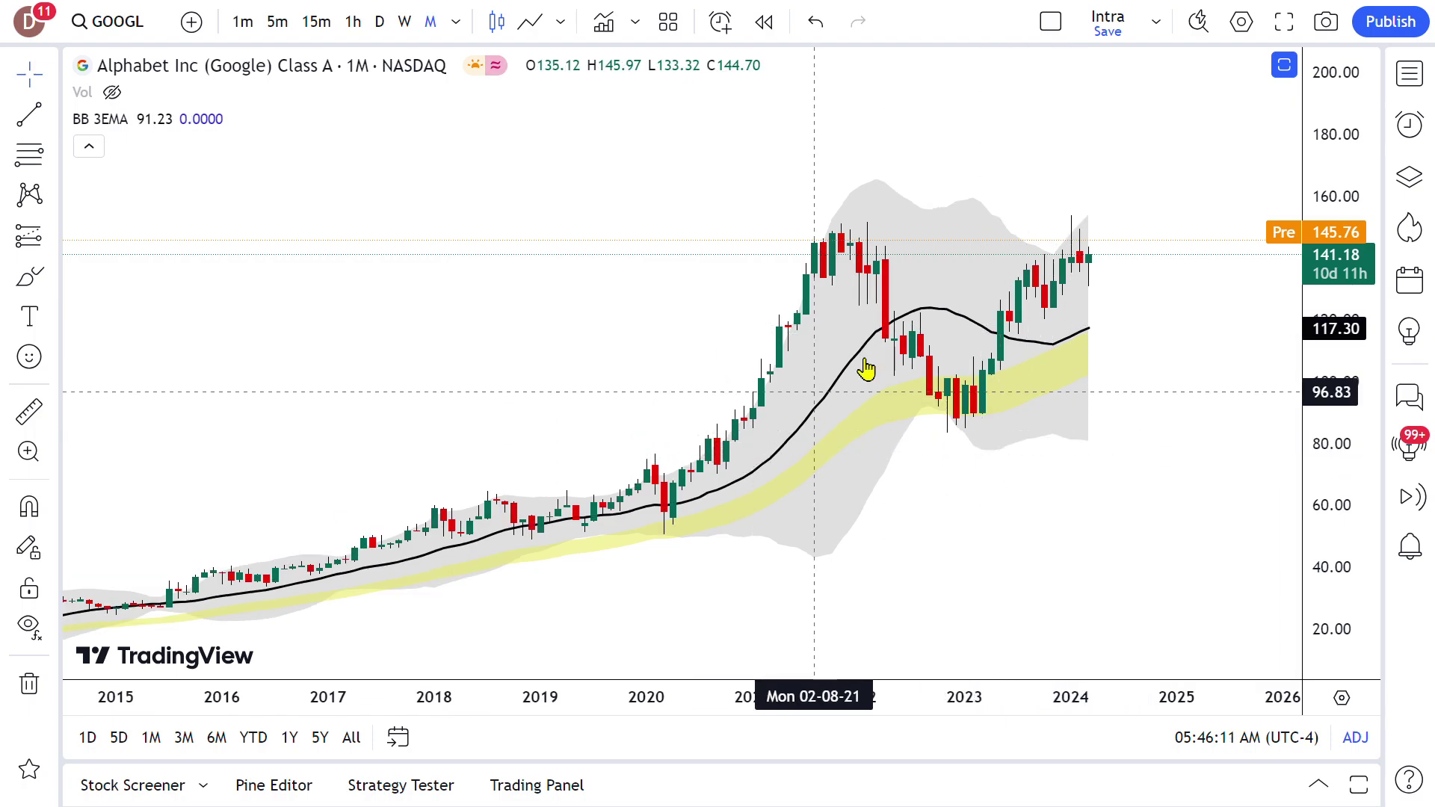
drag(913, 583, 1047, 519)
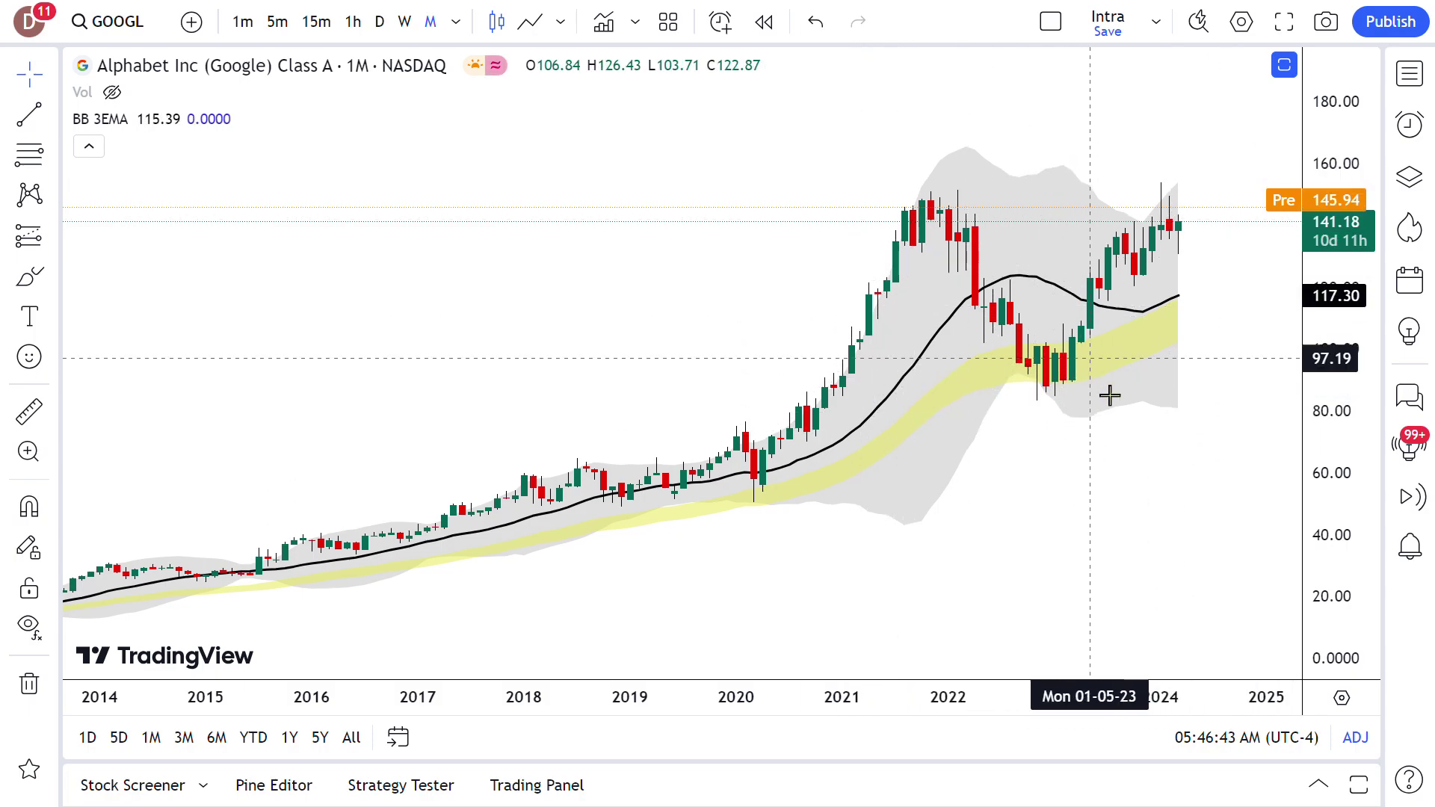
click(766, 23)
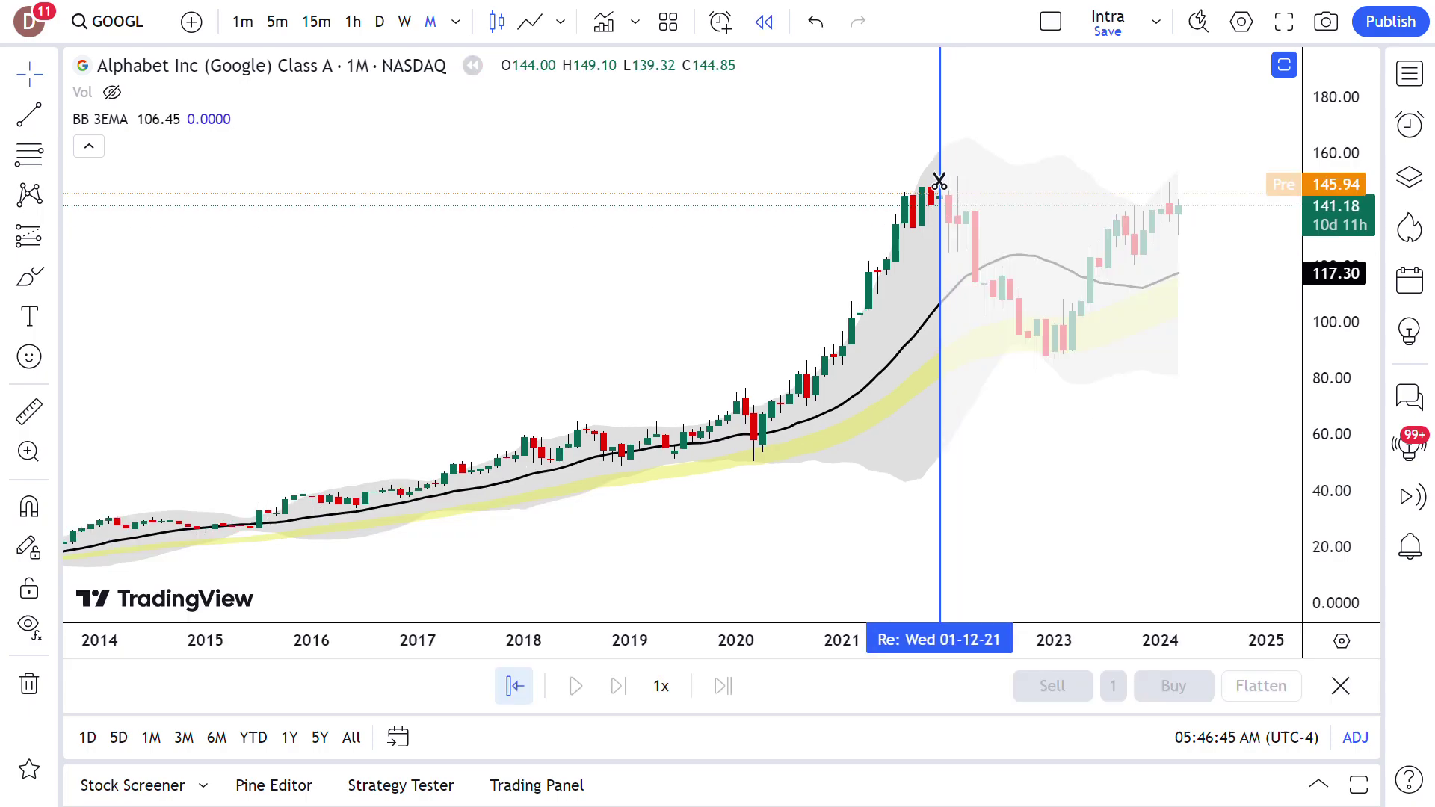
Step: Set the replay start at the December 2021 bar and reframe the chart
click(961, 249)
scroll(1234, 465, down, 3)
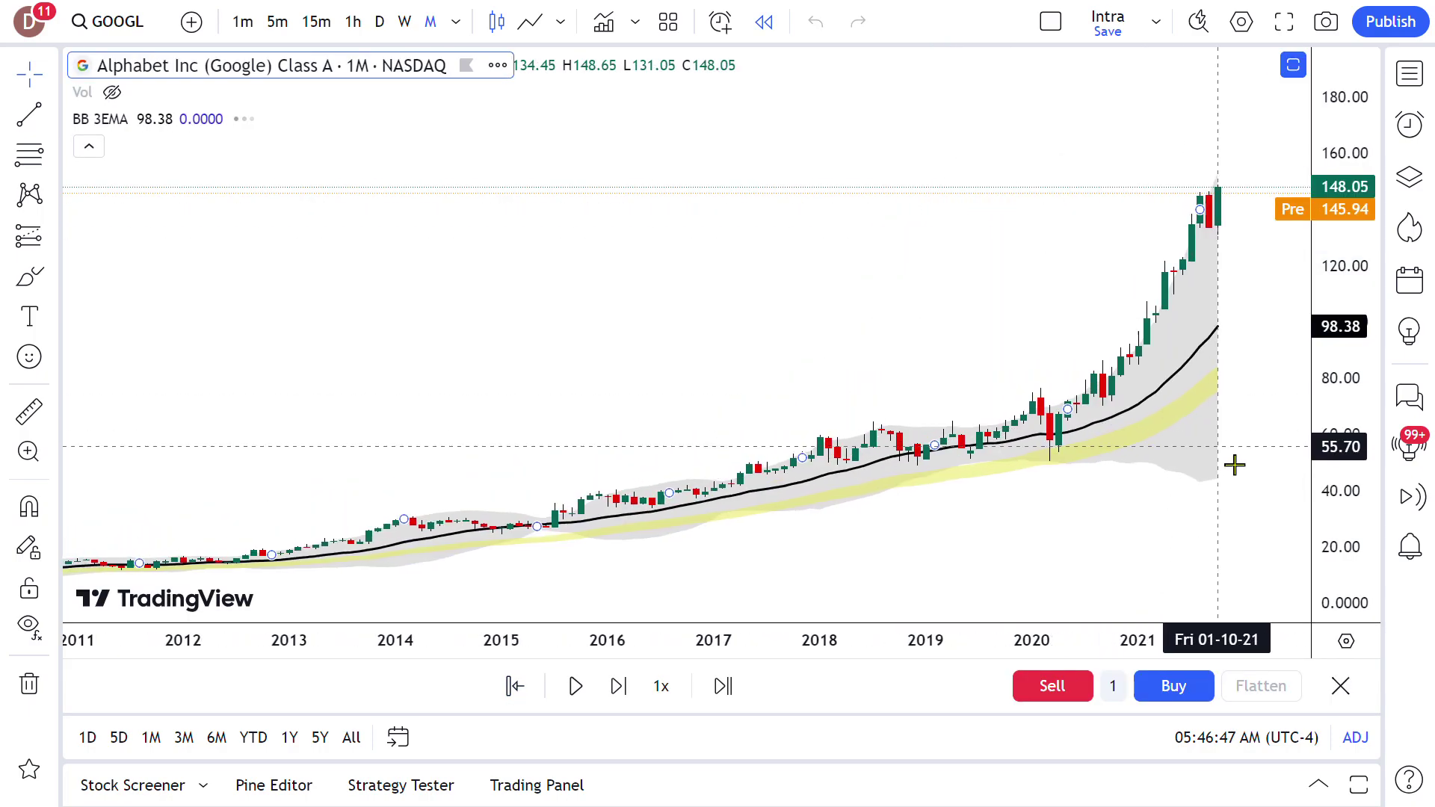
scroll(912, 356, up, 4)
drag(787, 337, 747, 337)
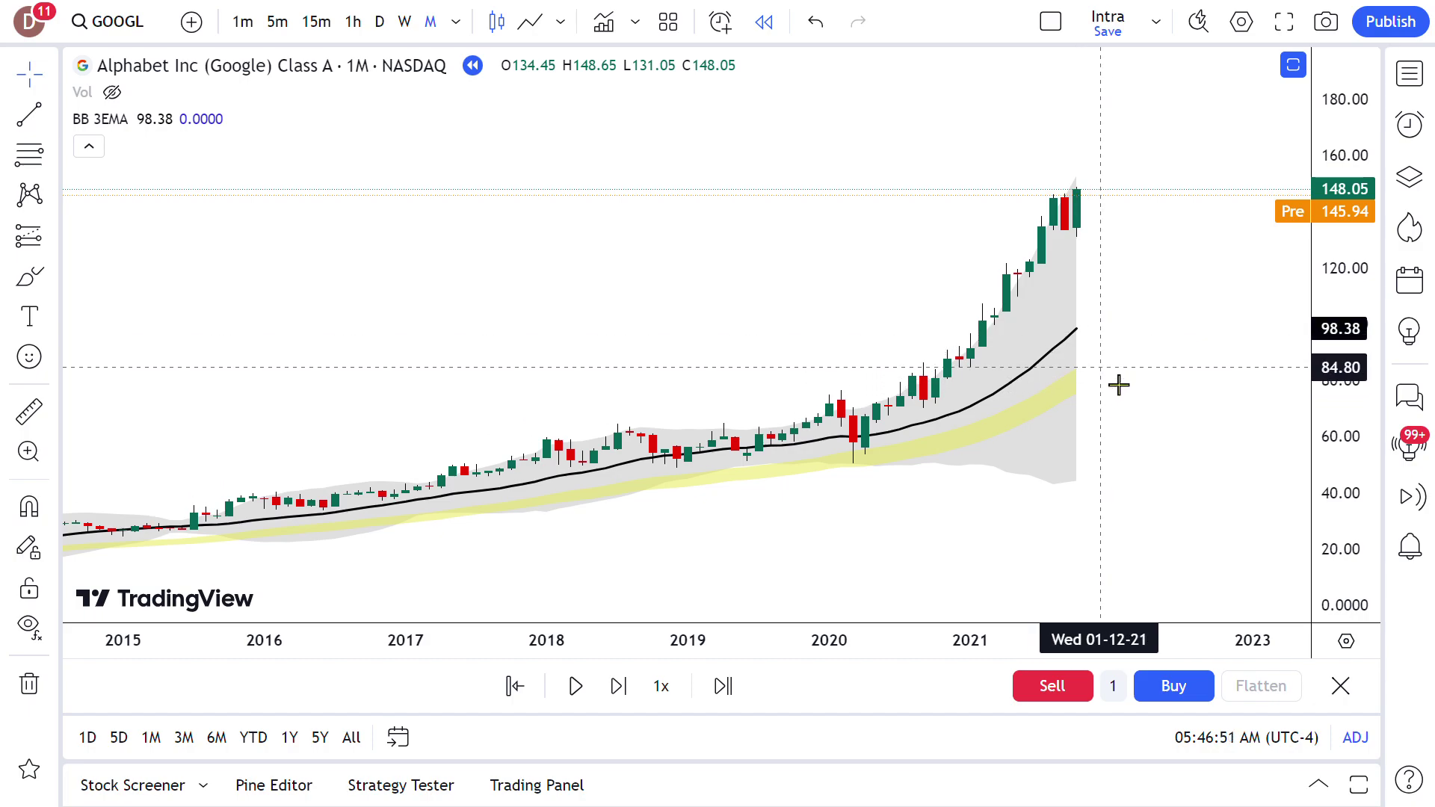
scroll(1054, 400, down, 4)
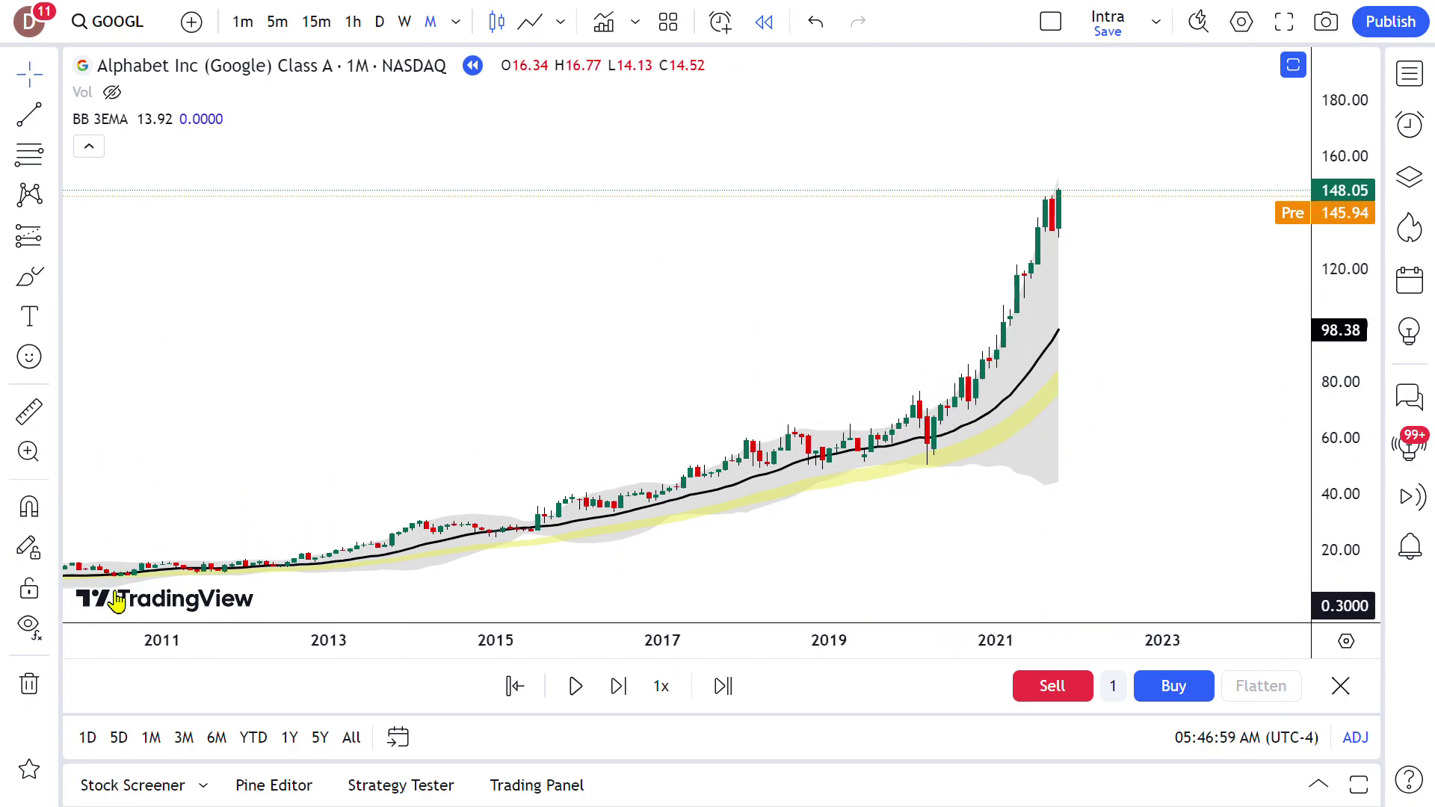
Step: Replay at 3x, then 10x speed into 2023, and pause
click(661, 695)
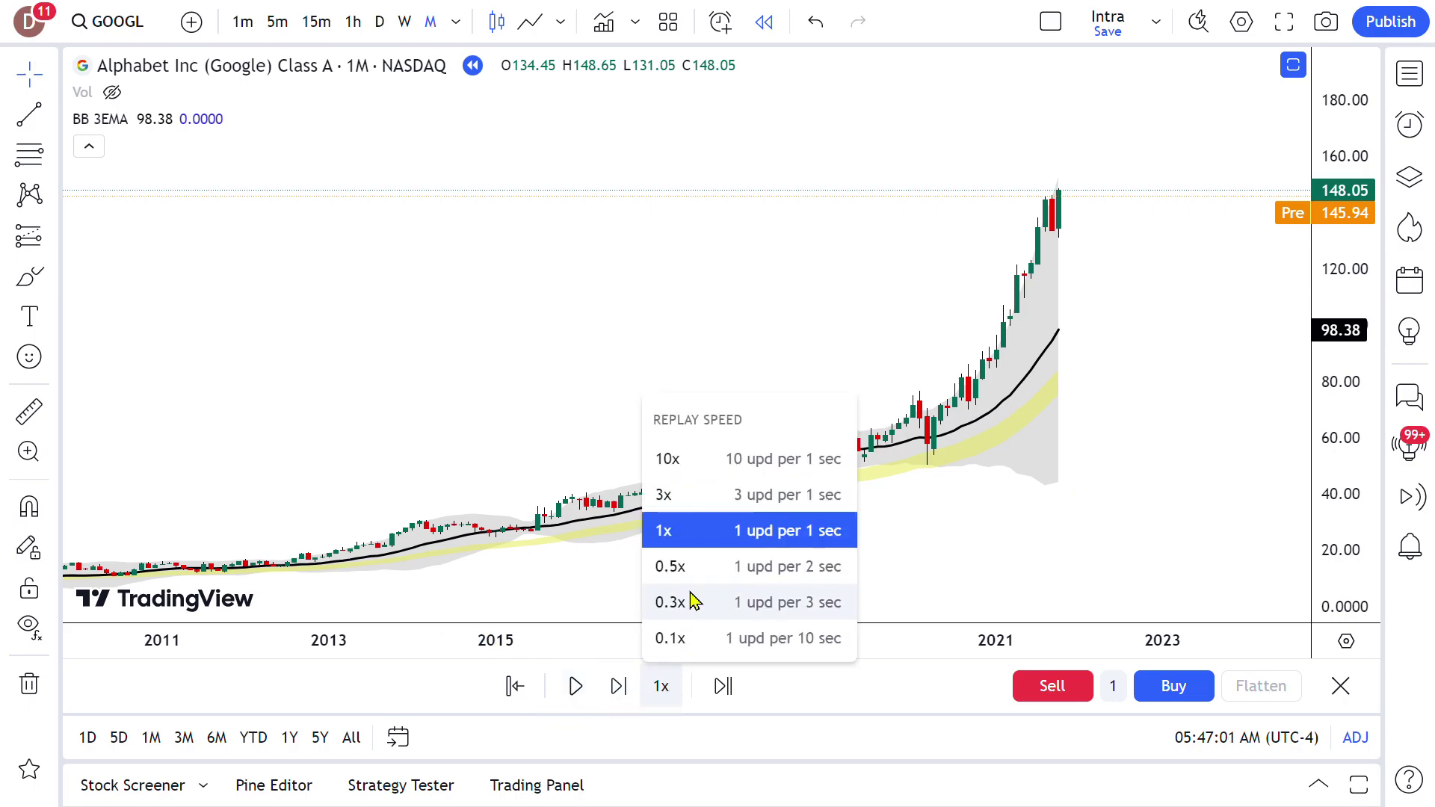
click(693, 499)
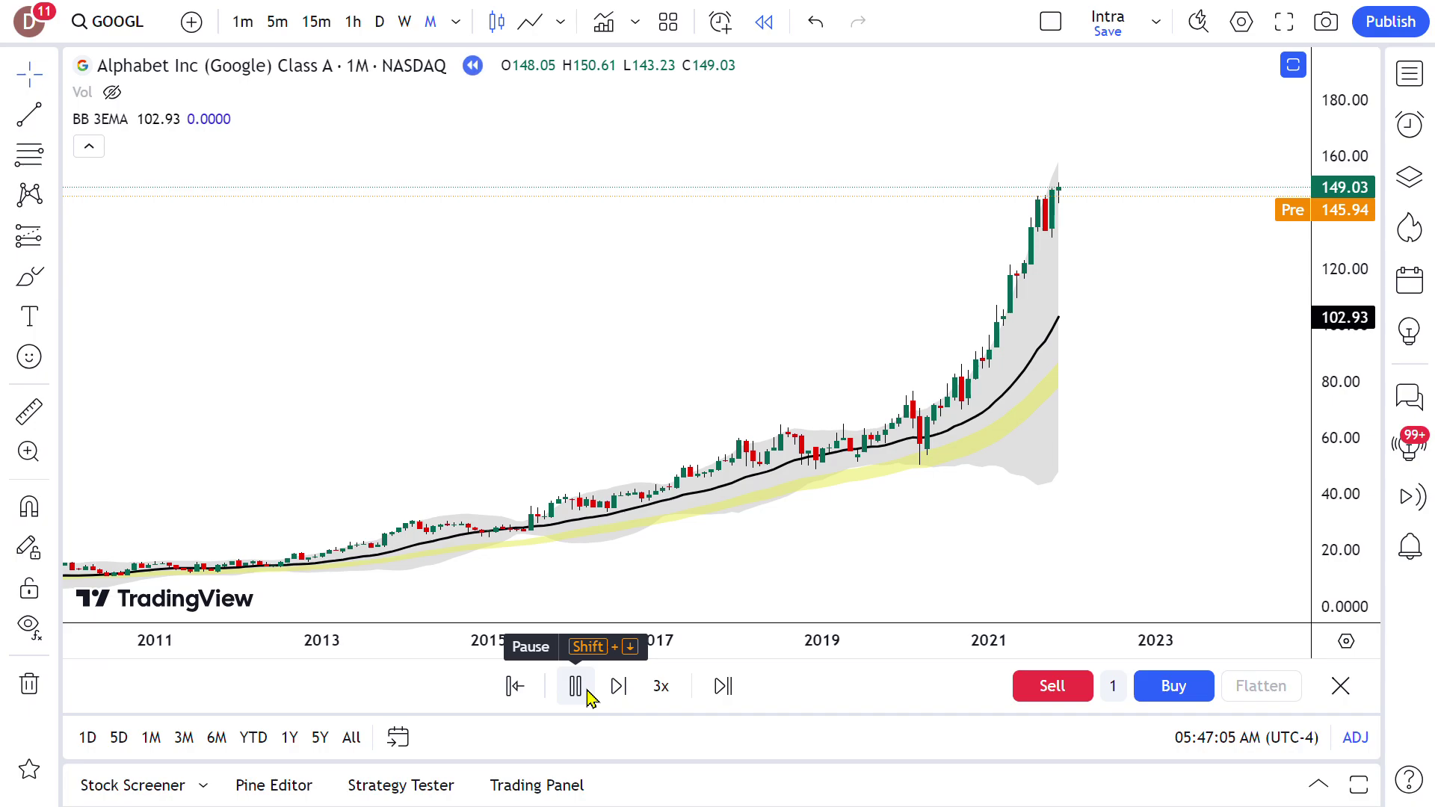
scroll(1035, 478, up, 3)
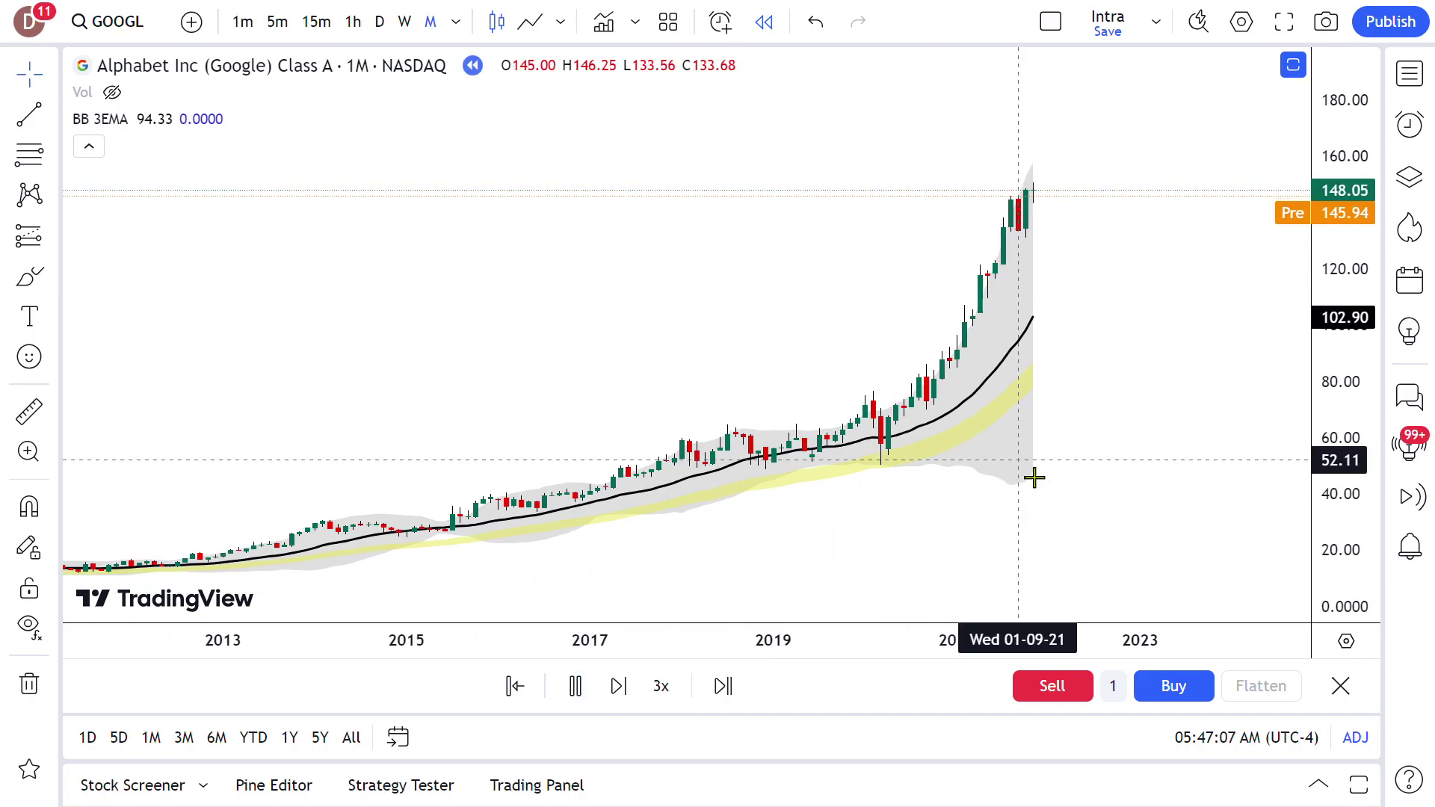
click(661, 687)
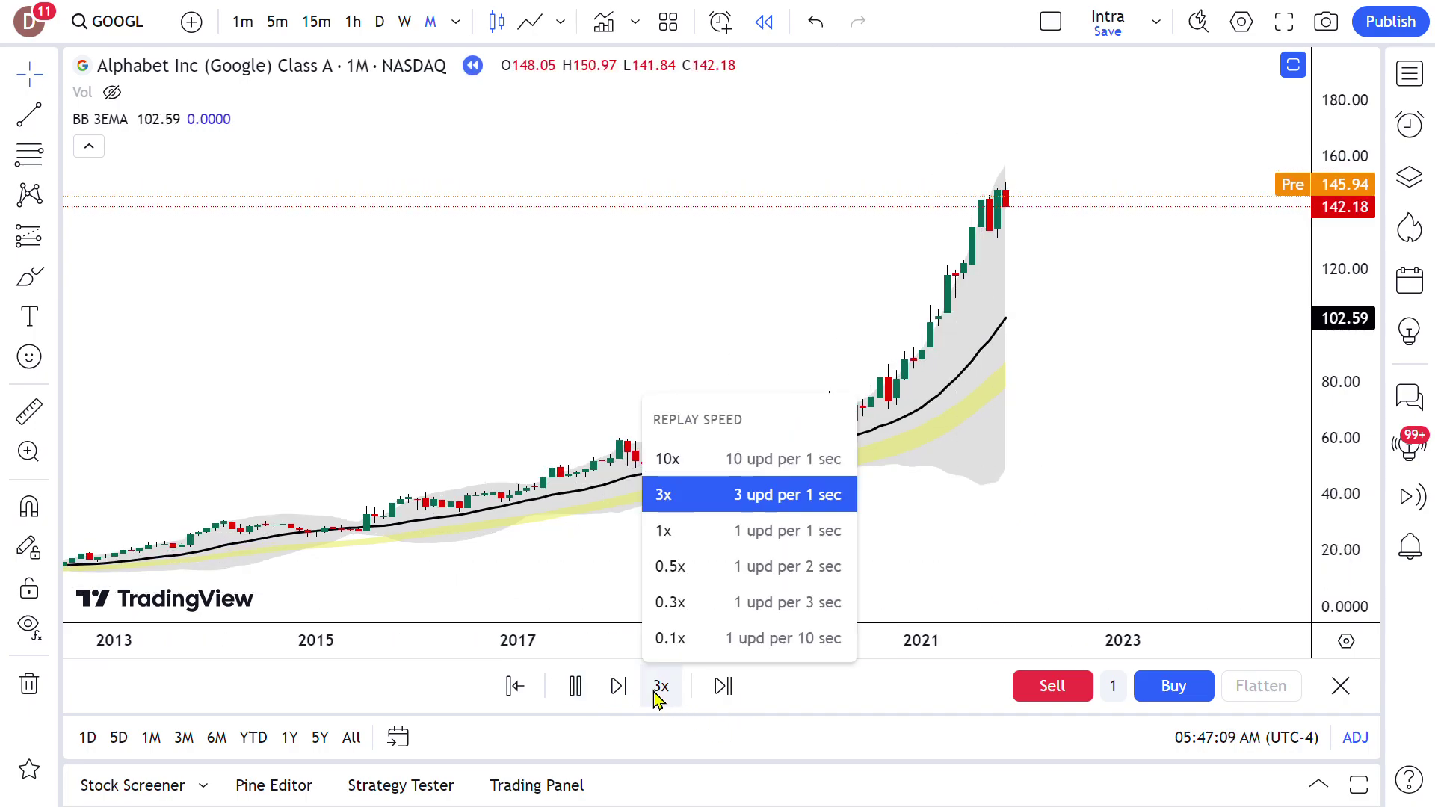
click(714, 469)
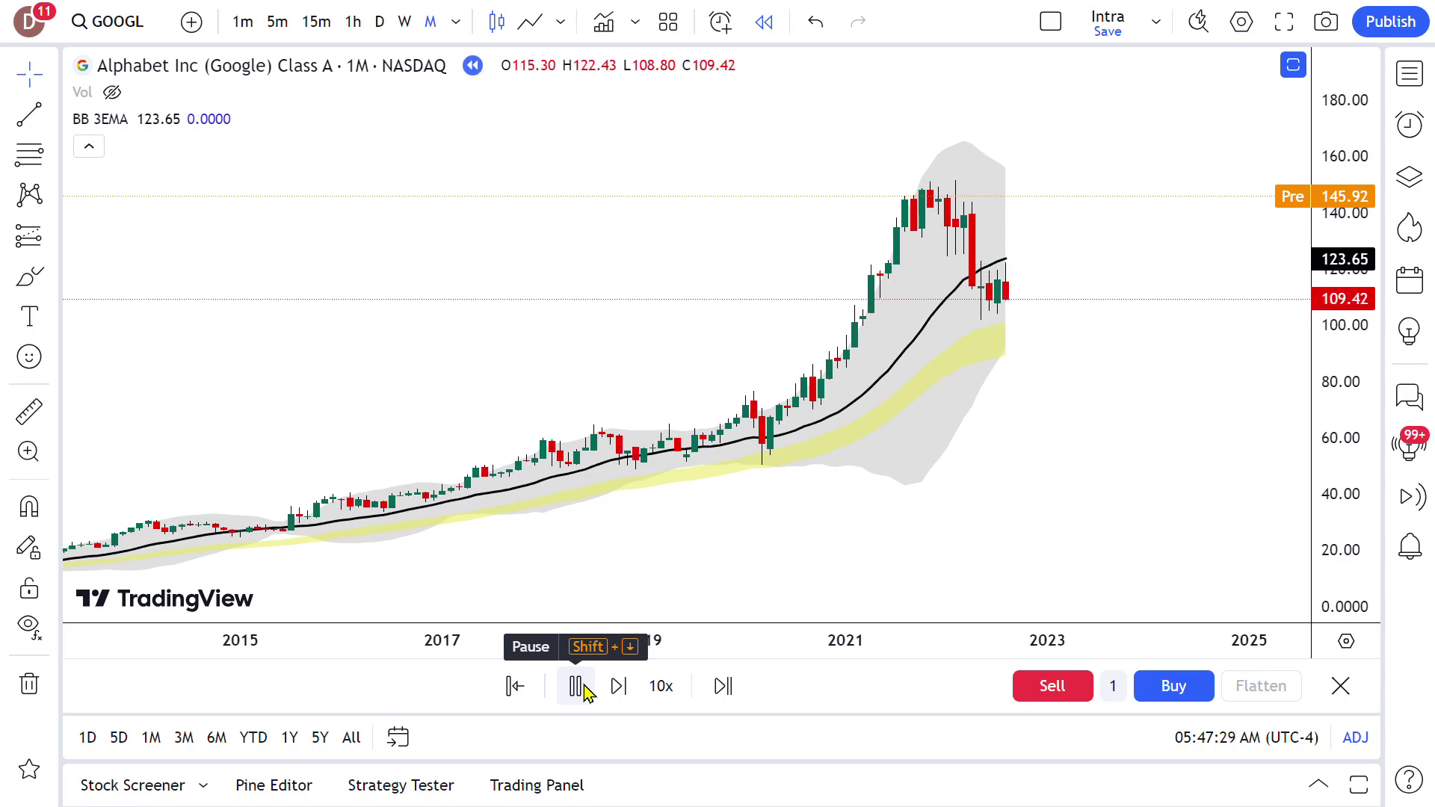
click(578, 687)
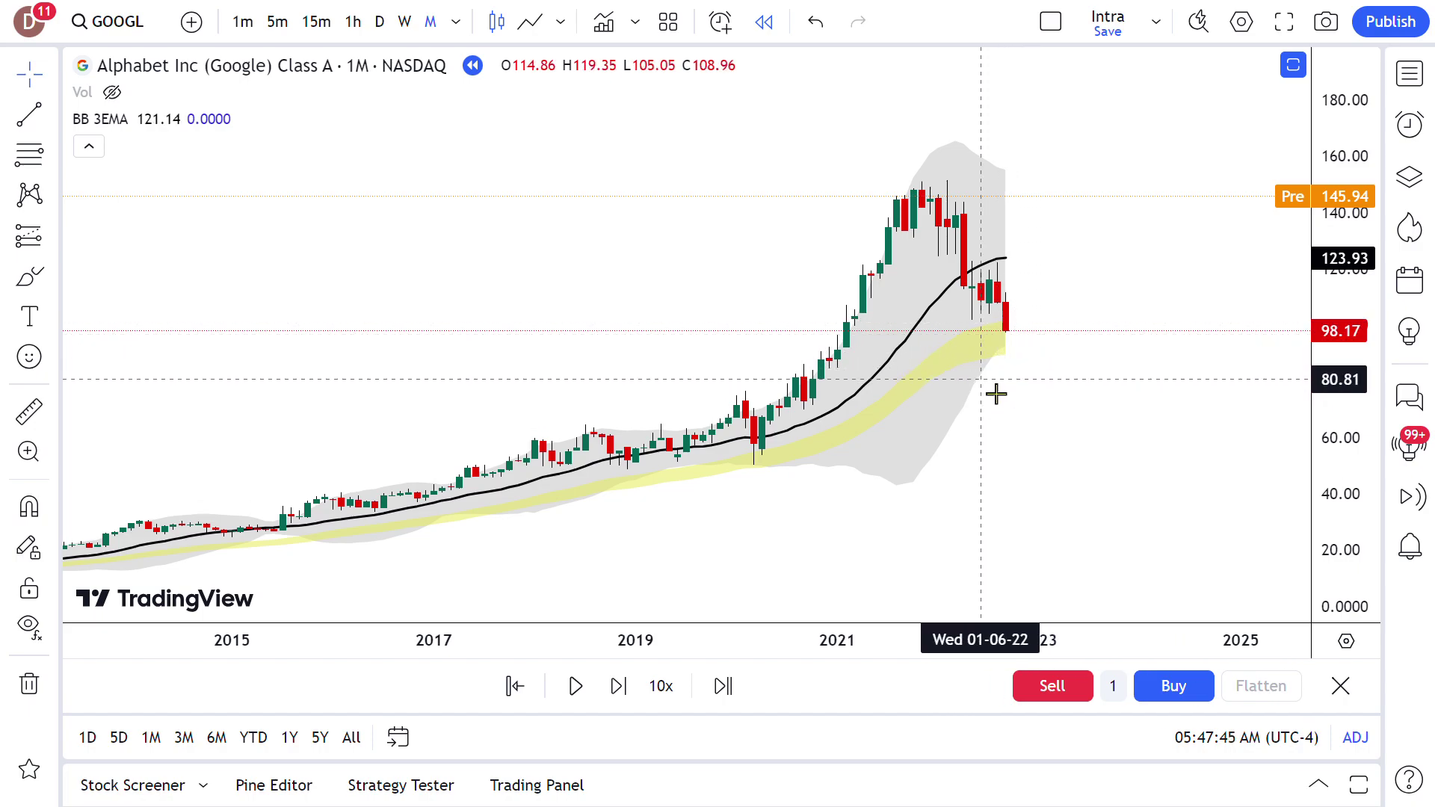
drag(1345, 523, 1345, 486)
drag(1094, 518, 1167, 518)
scroll(1155, 508, up, 3)
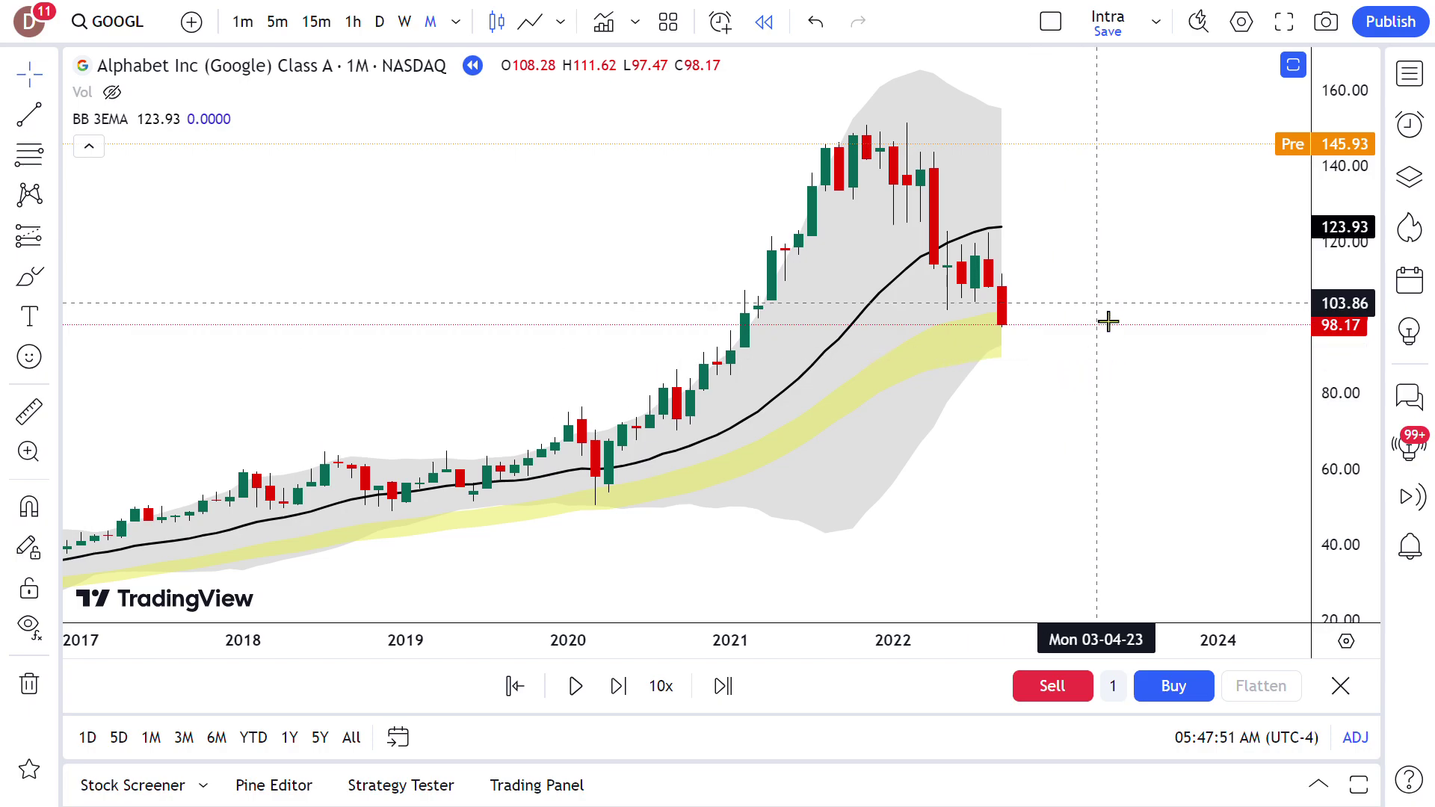
scroll(1105, 320, down, 2)
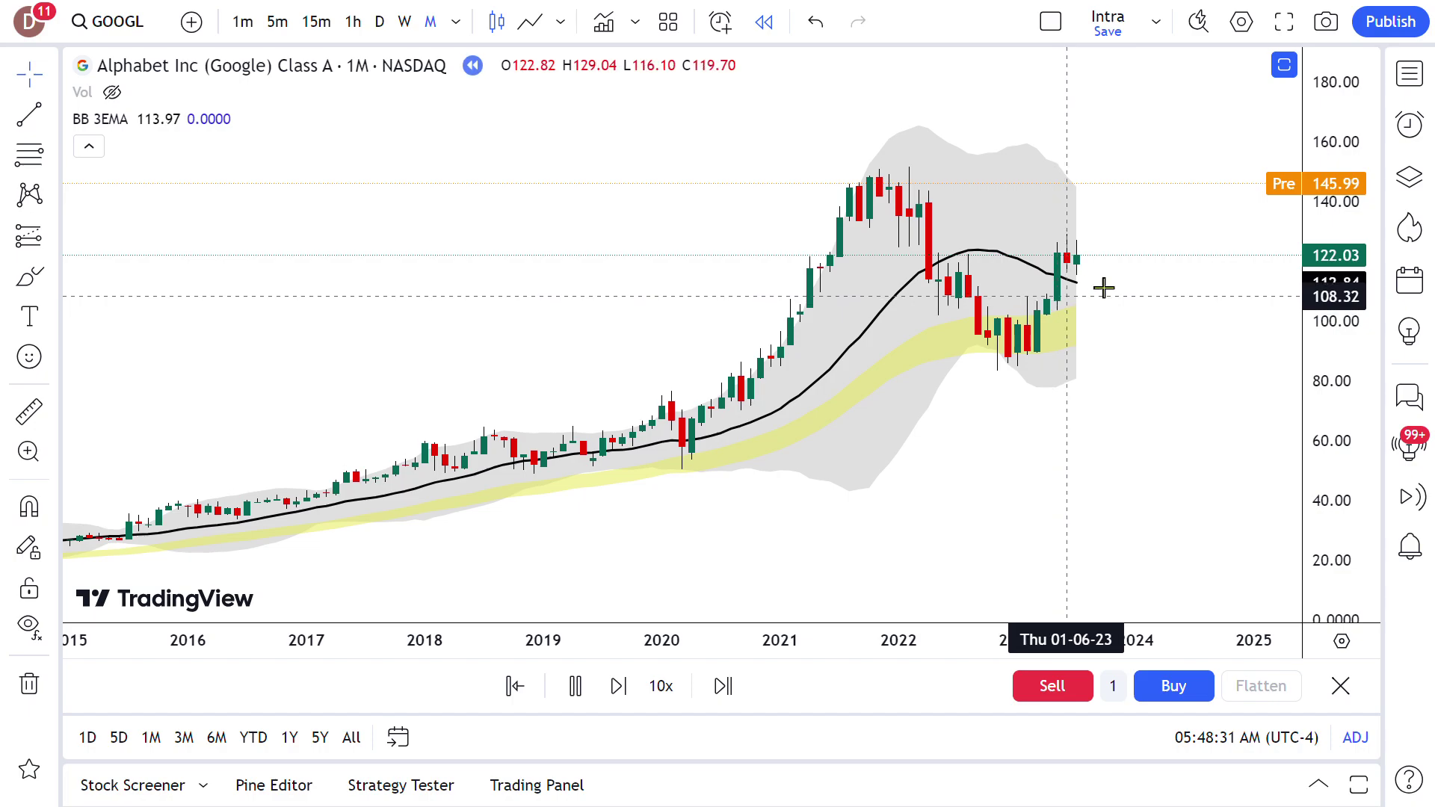
Step: Confirm leaving bar replay, then pan to leave space after the latest 2024 bars
click(1340, 686)
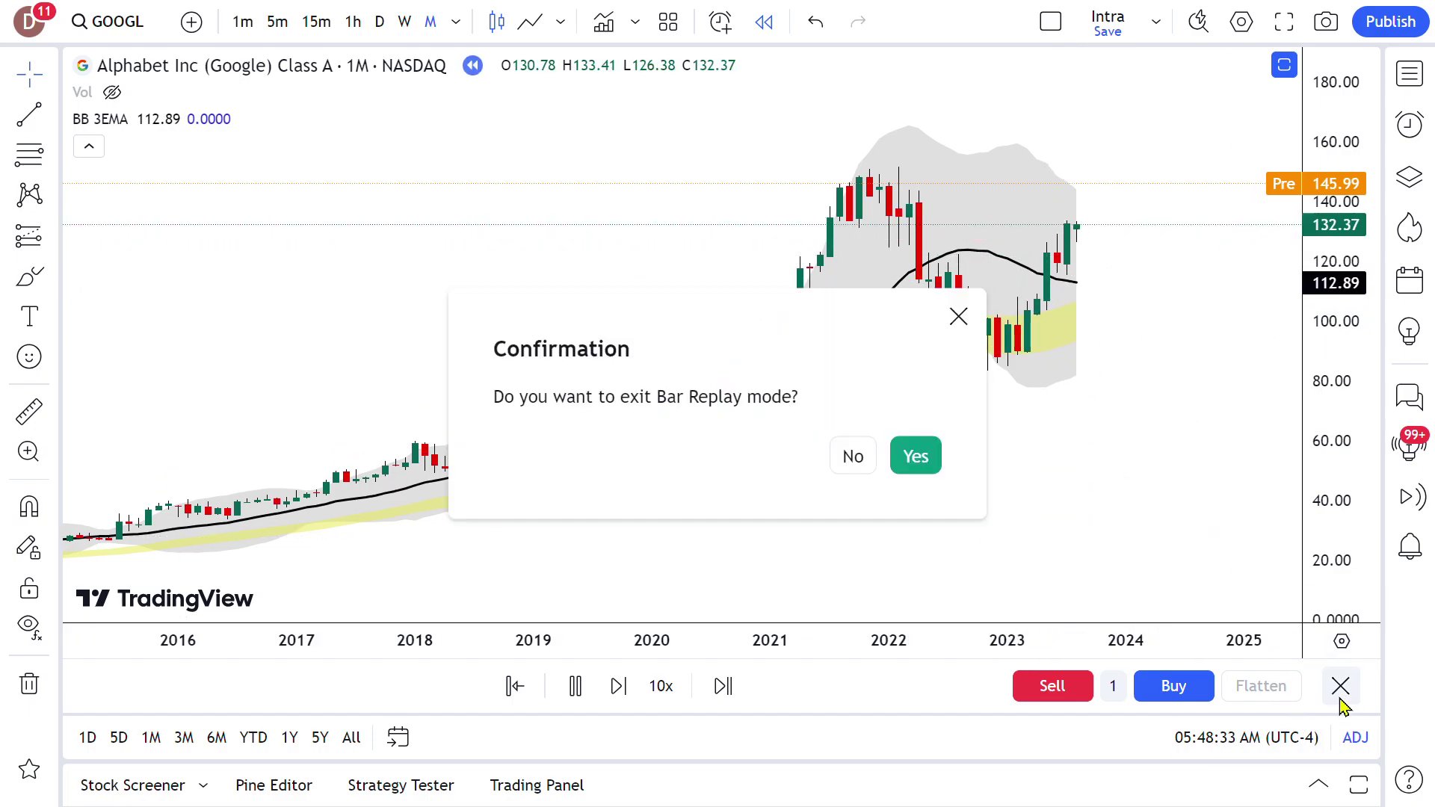
click(916, 456)
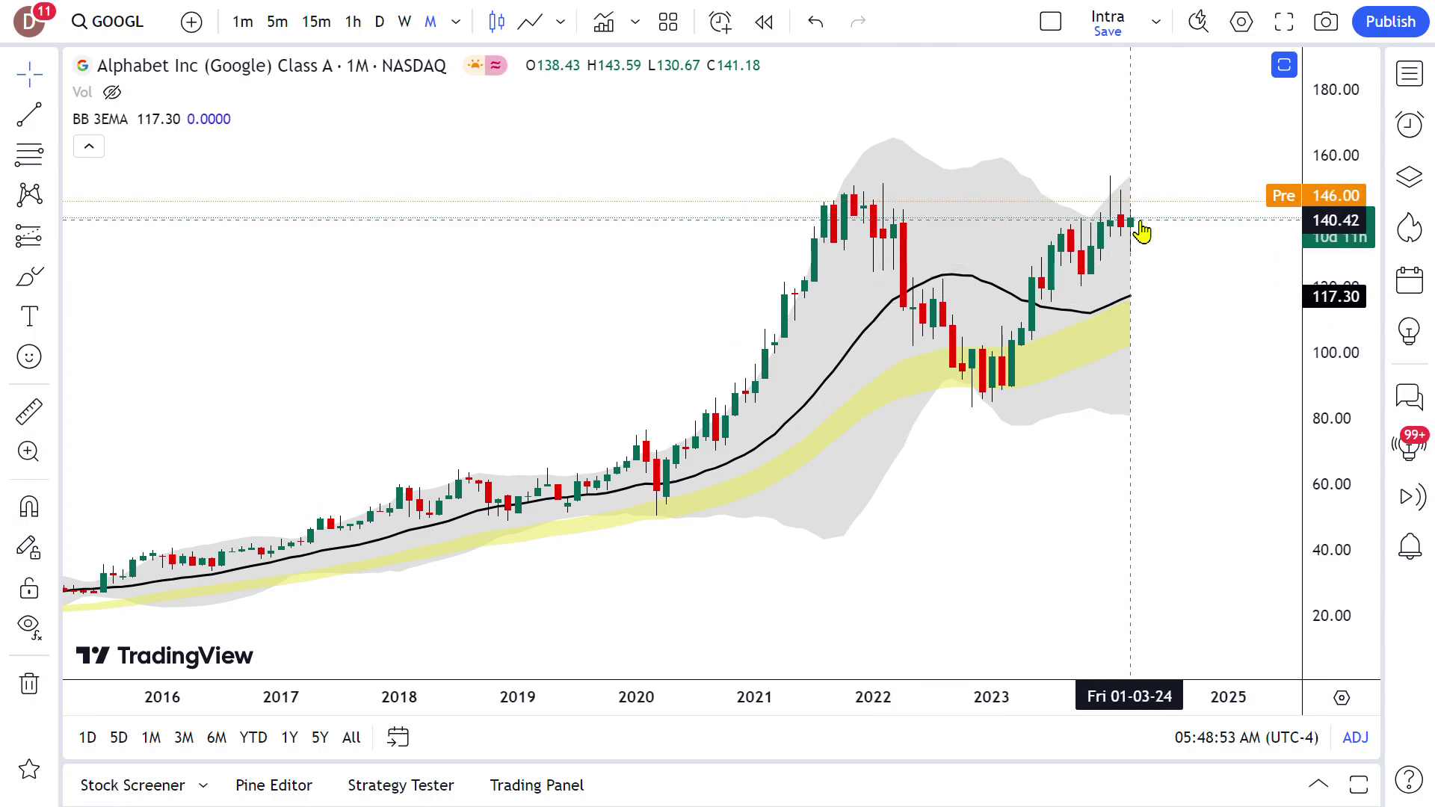
drag(1204, 320, 1067, 330)
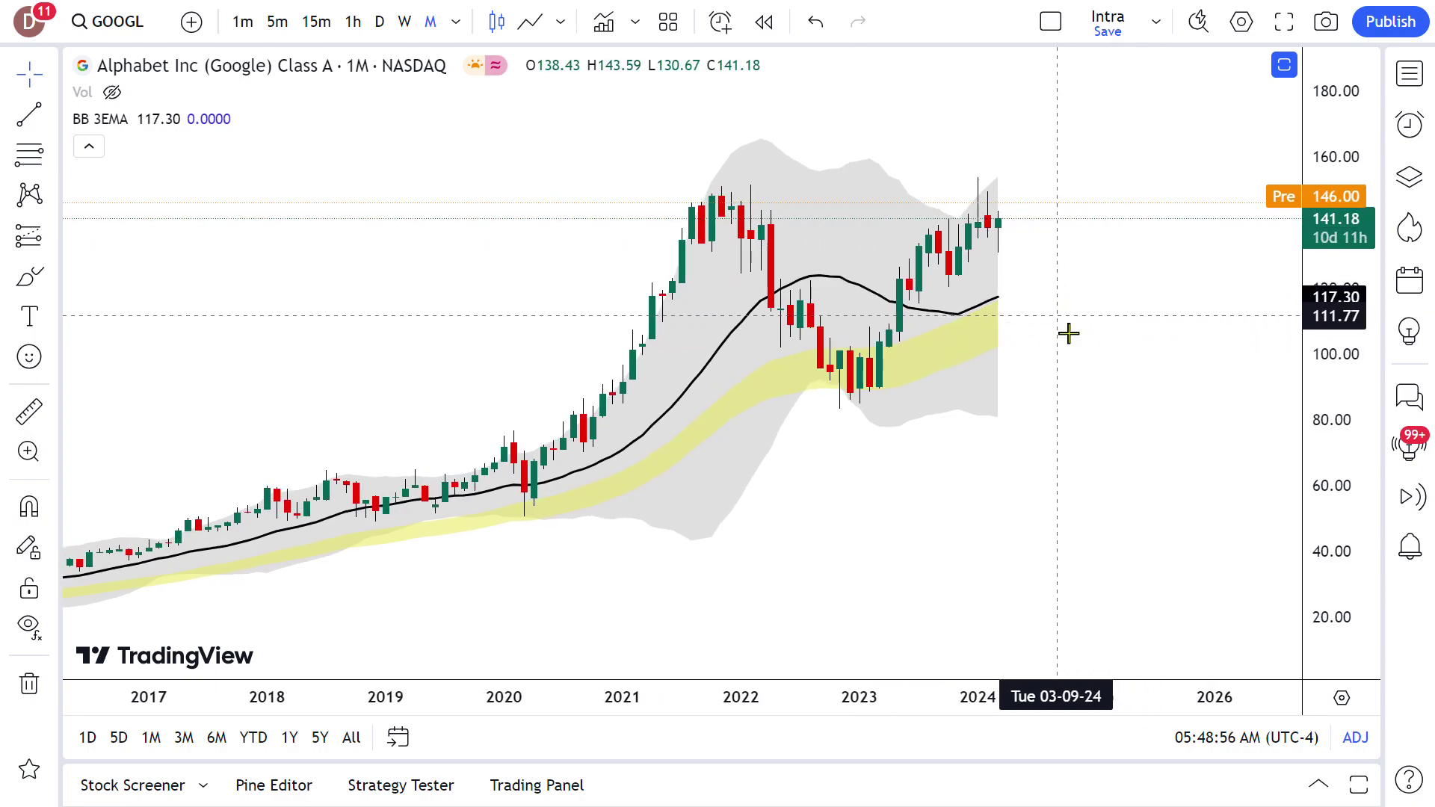
Step: Draw a yellow rectangle right of the latest bars, then delete it
click(53, 277)
click(110, 412)
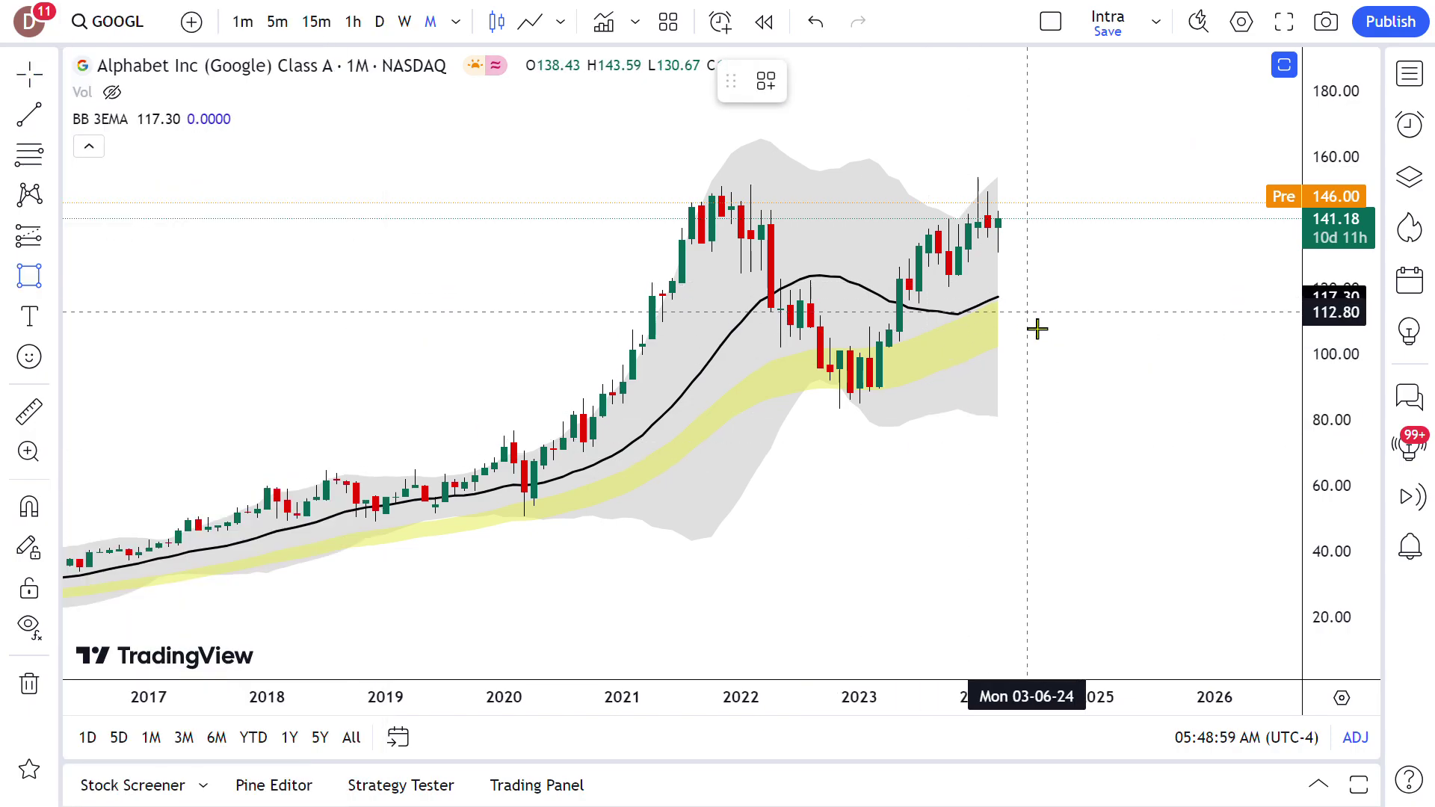
drag(1020, 320, 1271, 360)
click(1151, 471)
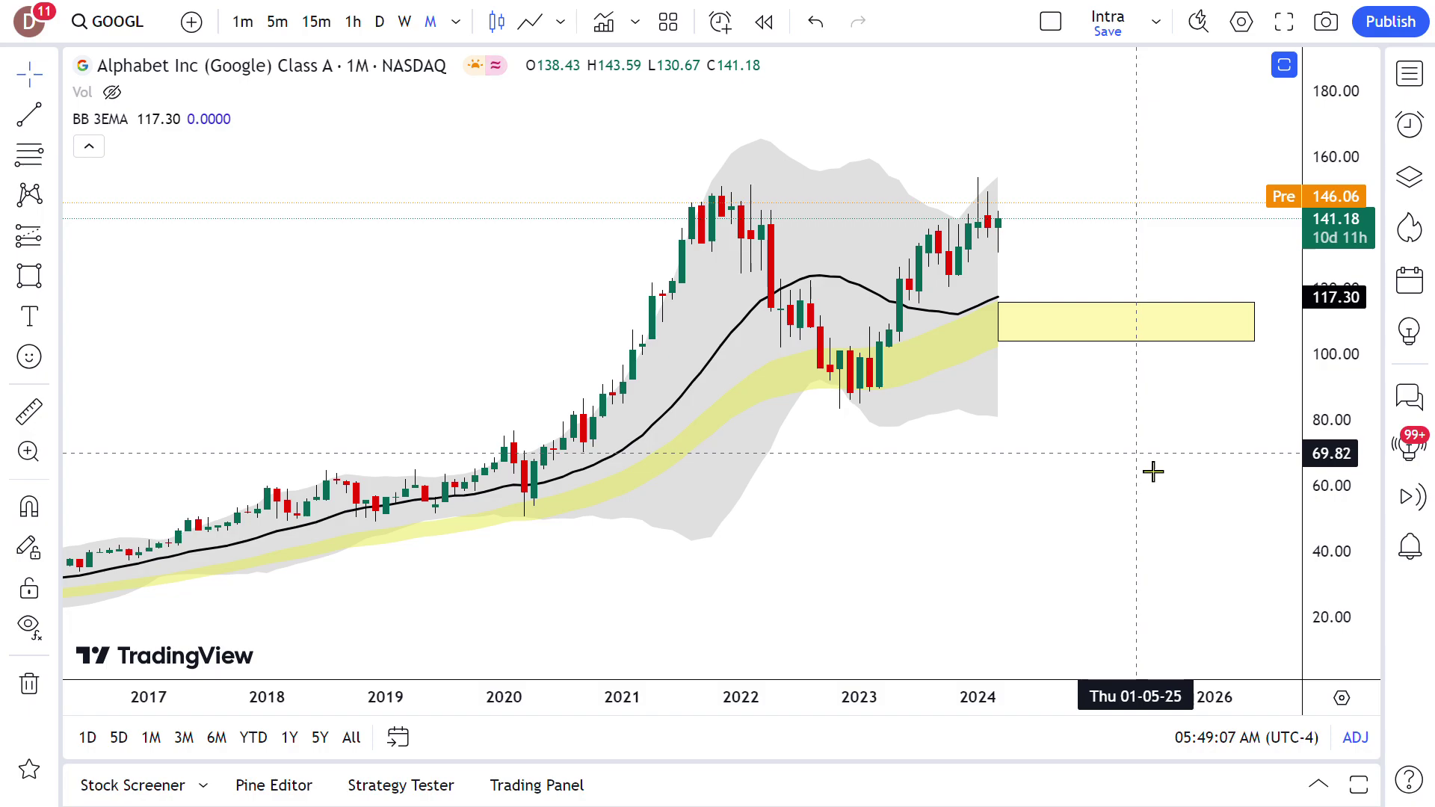
click(1041, 343)
click(1045, 323)
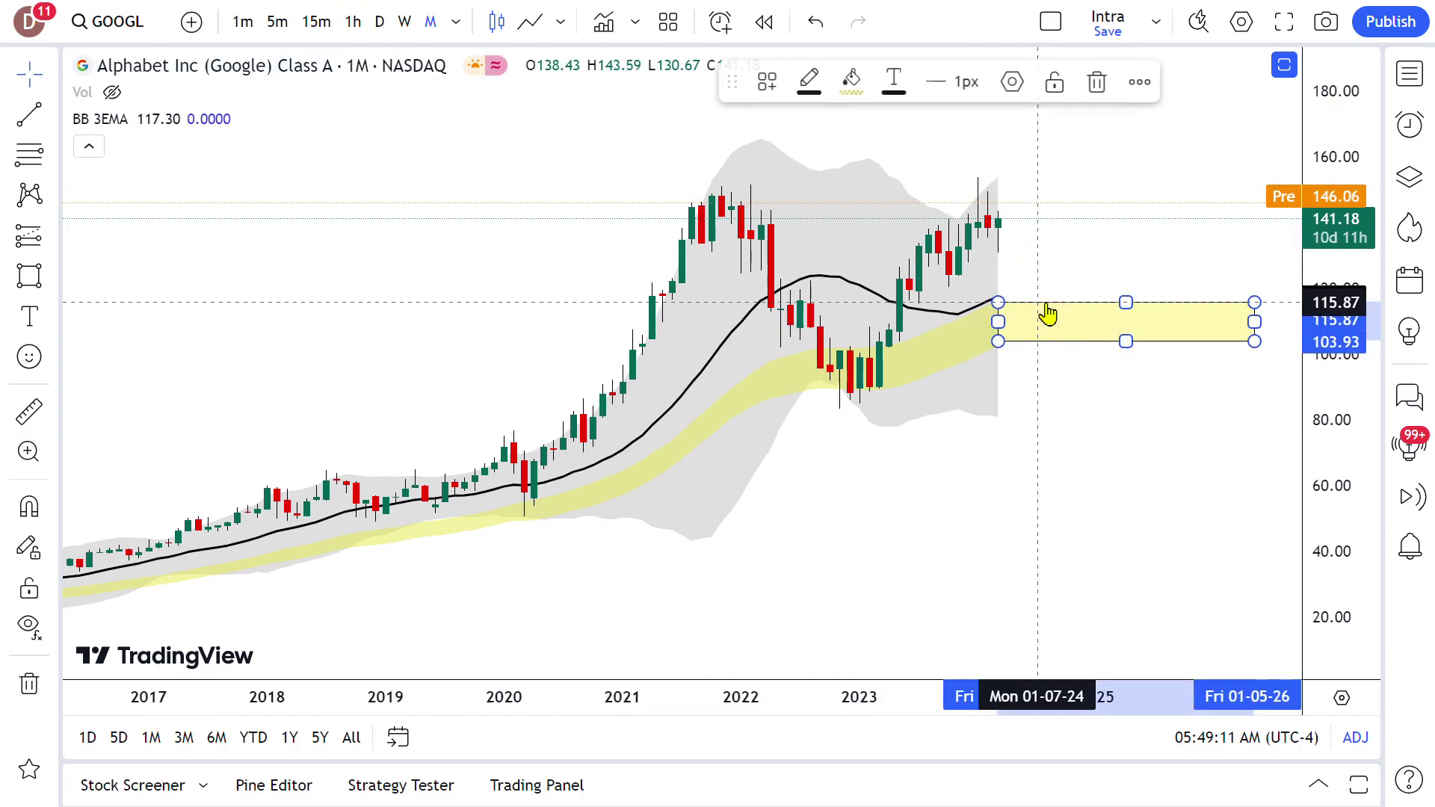
click(1096, 83)
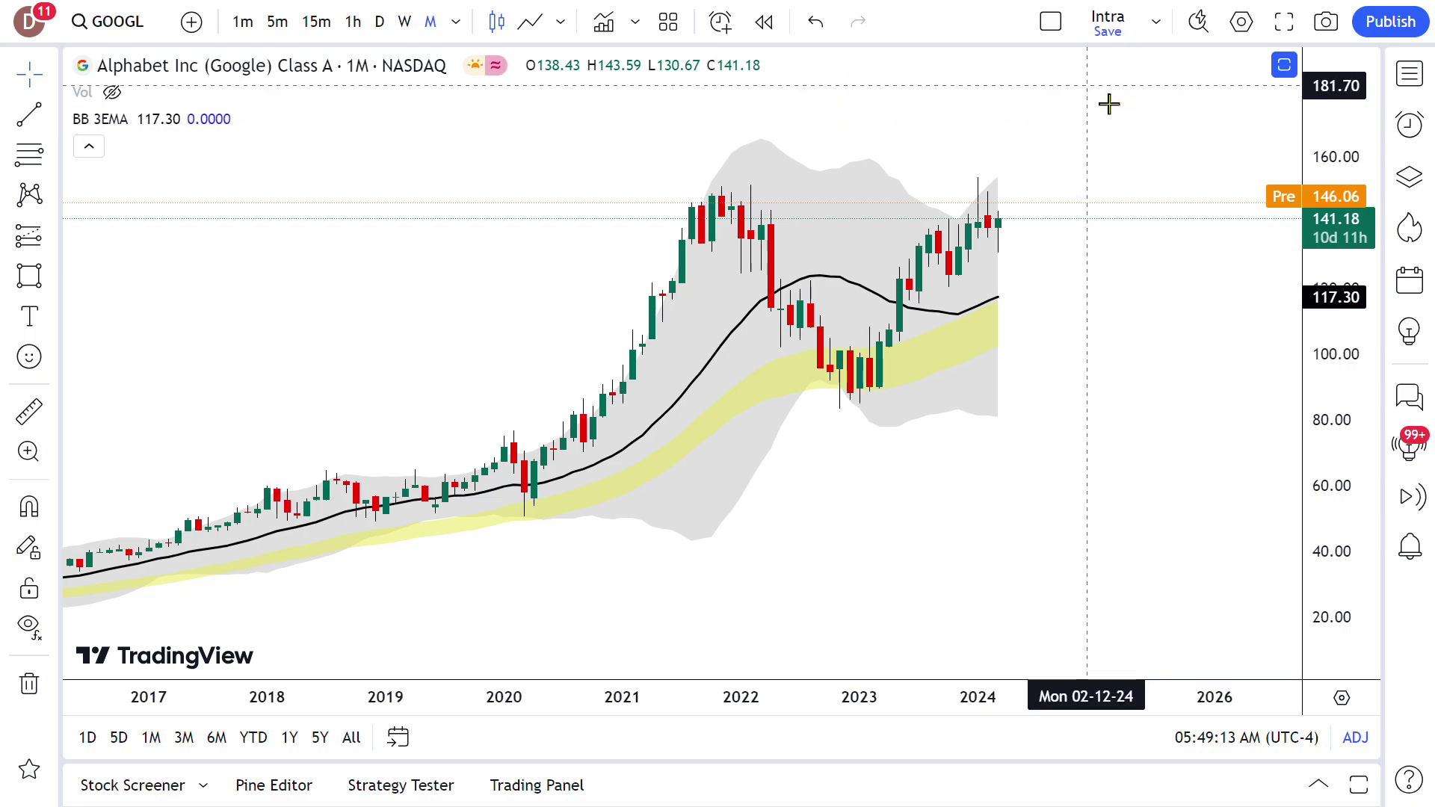
scroll(987, 464, down, 2)
scroll(934, 449, up, 1)
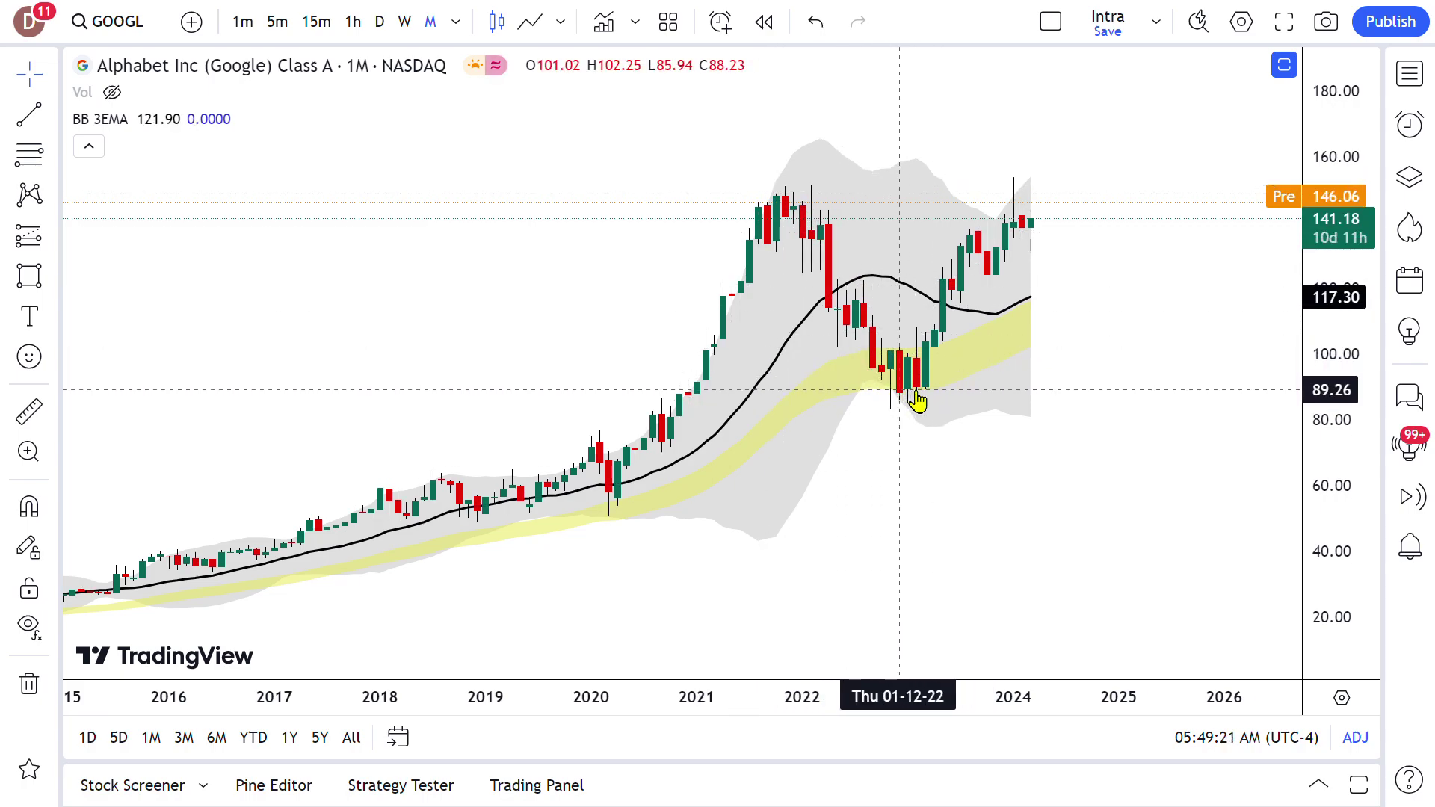
Step: Draw a rectangle around the 2022–2023 low candles and give it a new fill colour
key(alt+shift+r)
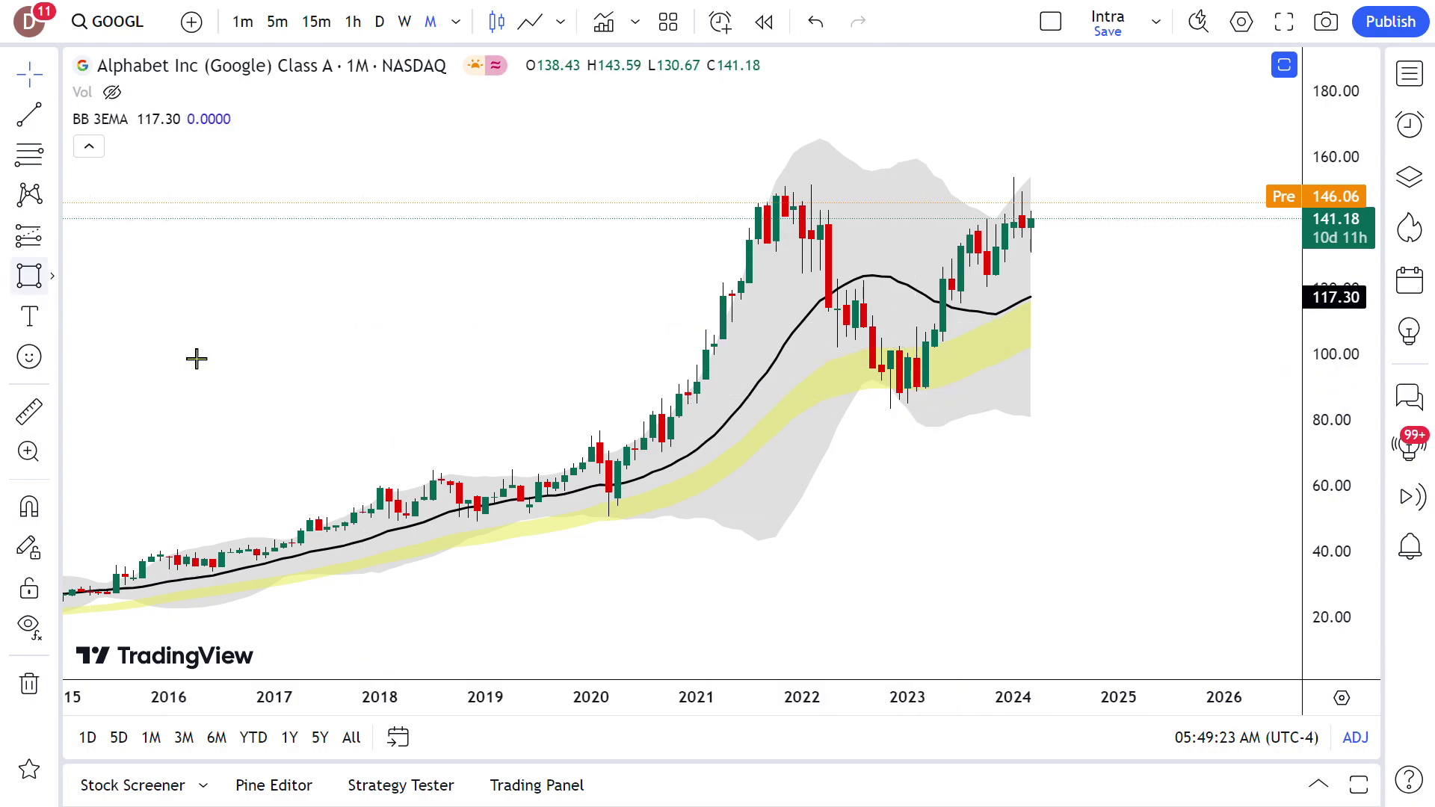
mouse_move(876, 365)
mouse_down()
mouse_move(1018, 411)
mouse_move(979, 413)
mouse_up()
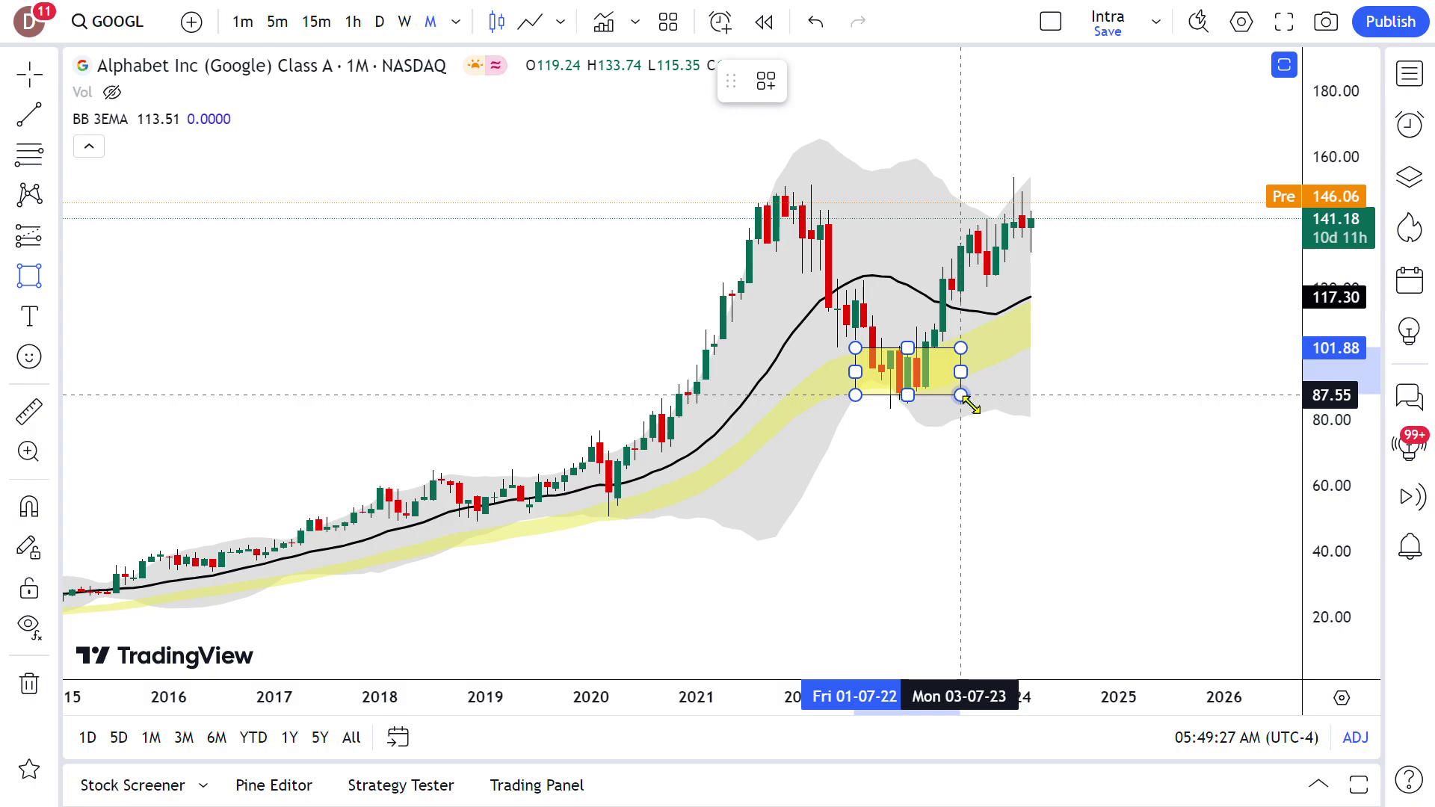
click(856, 88)
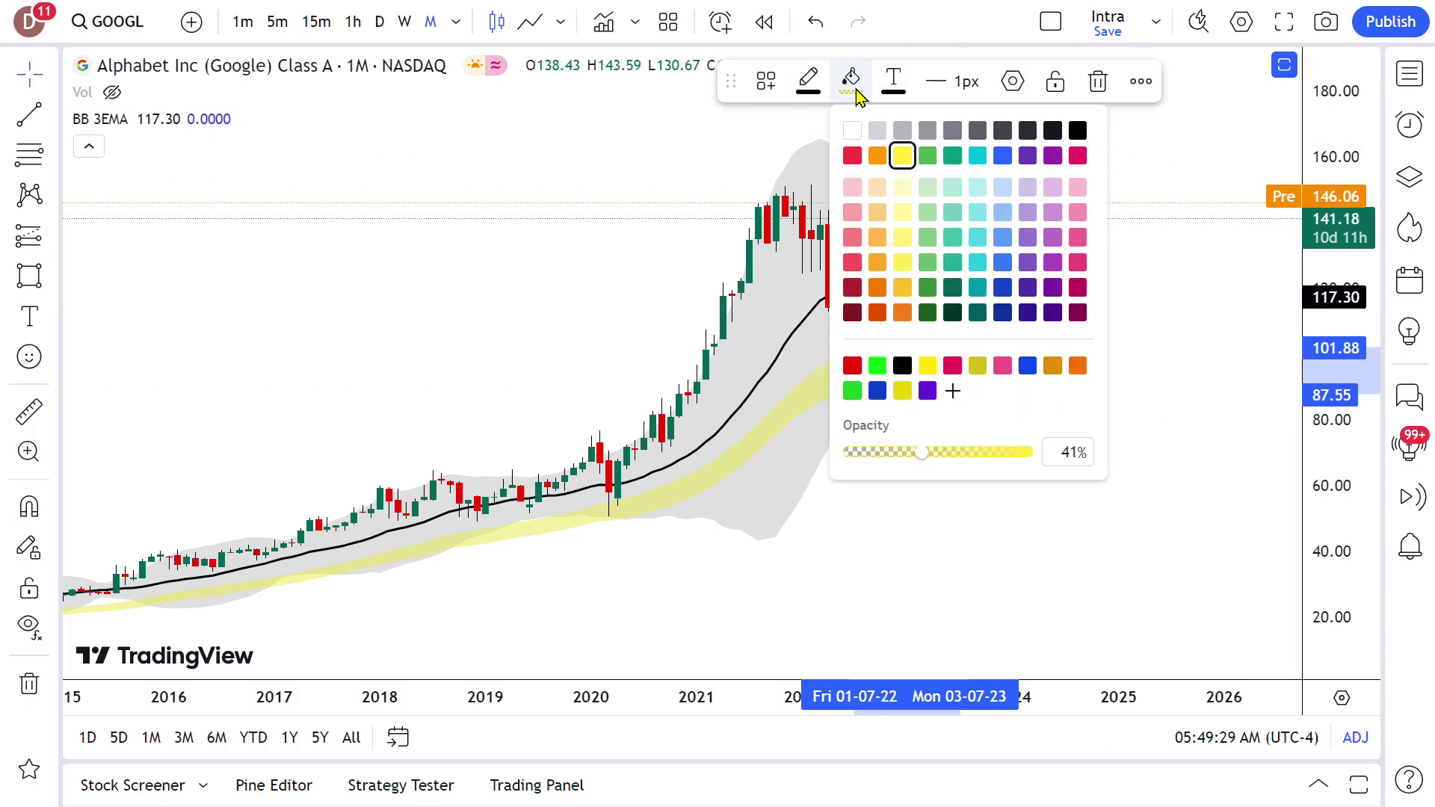
click(1052, 155)
click(1103, 433)
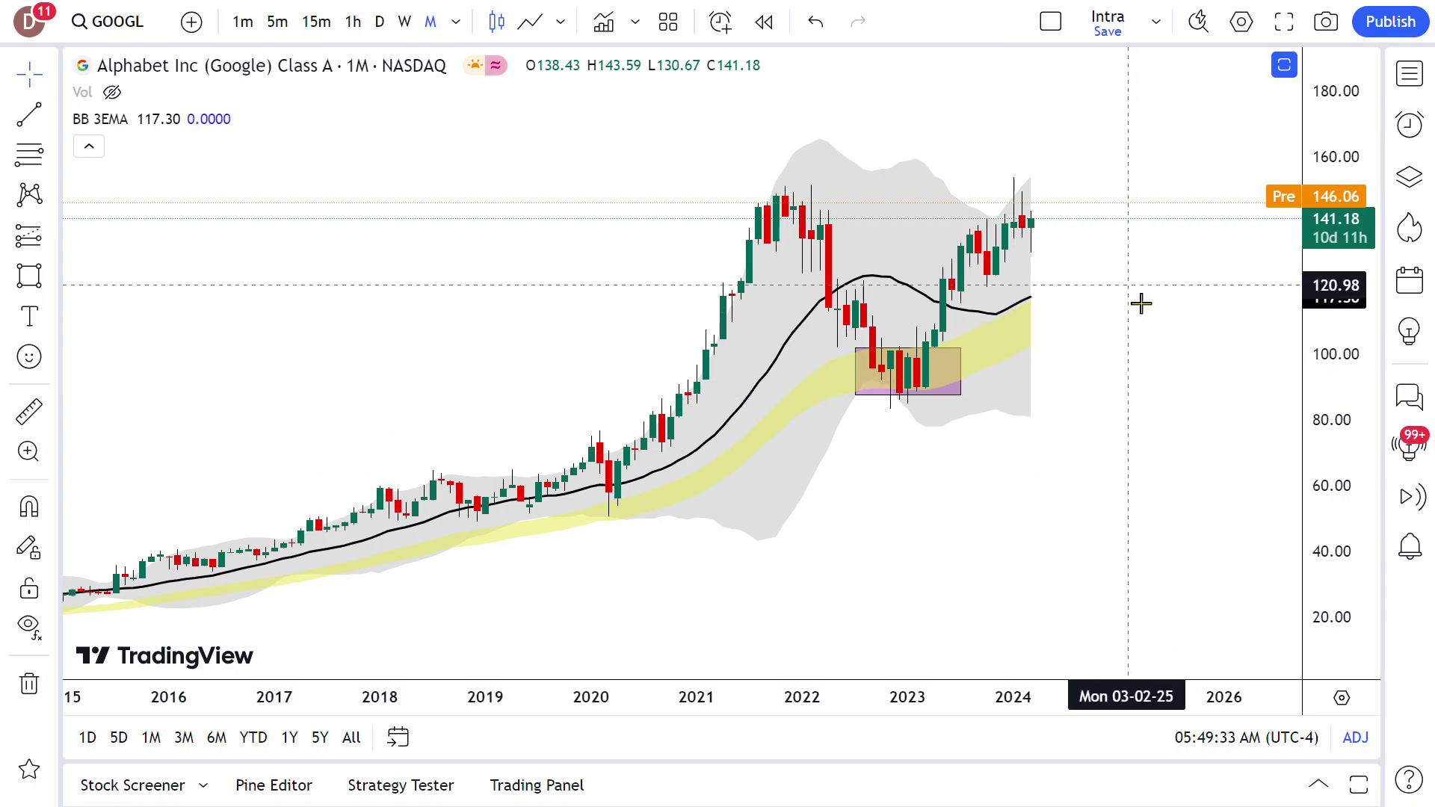
Step: Add a 2px vertical line at January 2023, then restore the price pane above HM Buy/Sell
scroll(1030, 340, down, 3)
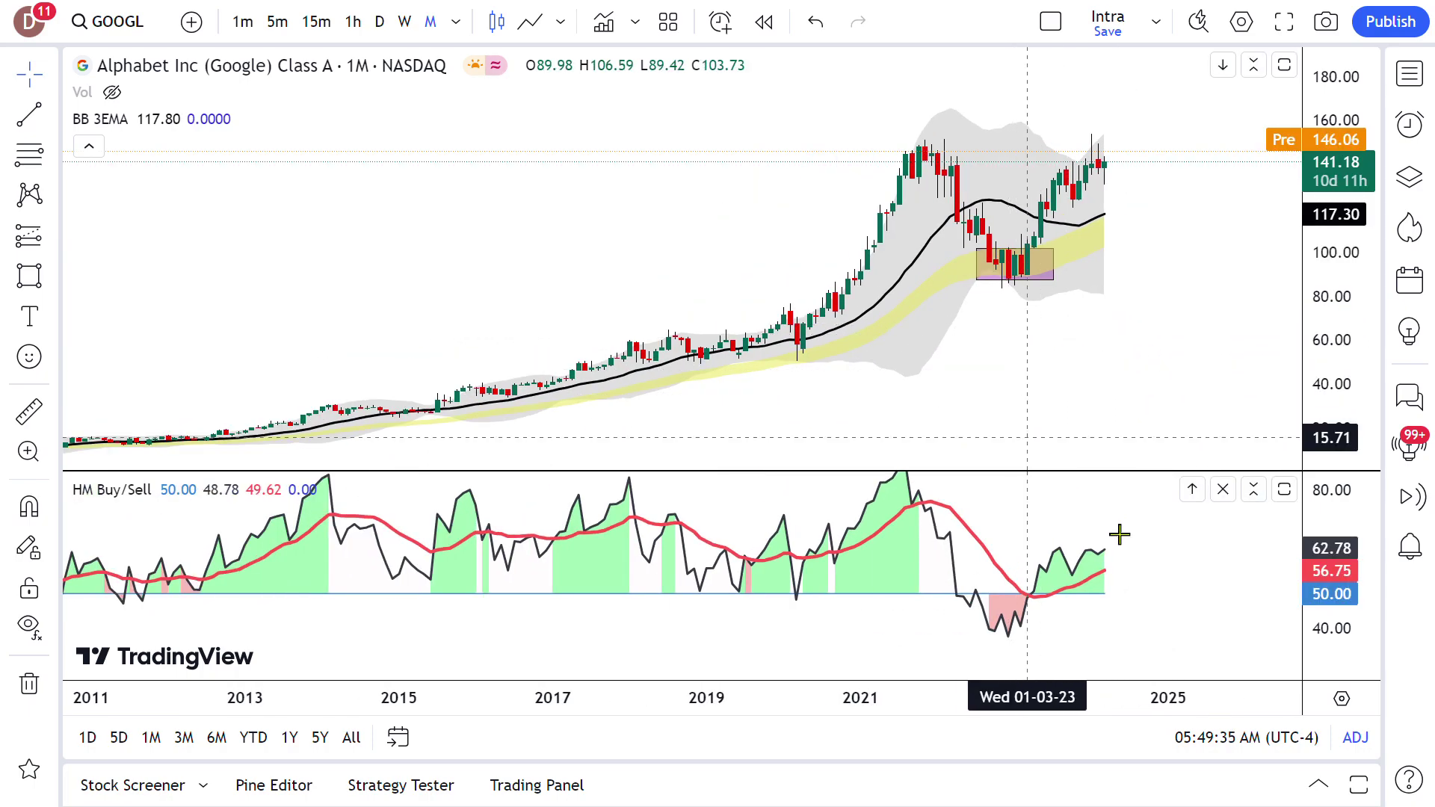
scroll(1024, 538, up, 3)
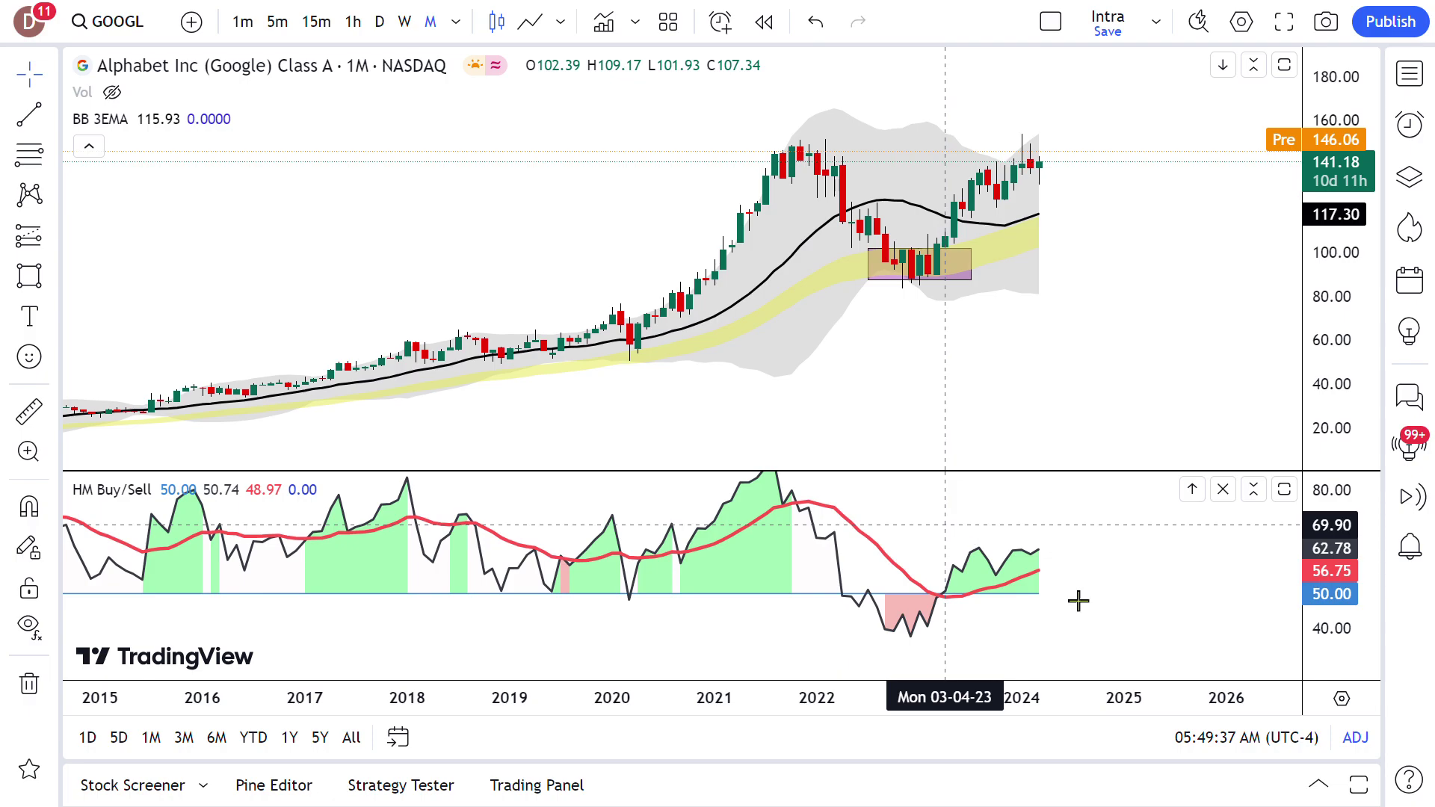
double_click(1078, 601)
scroll(1077, 521, up, 2)
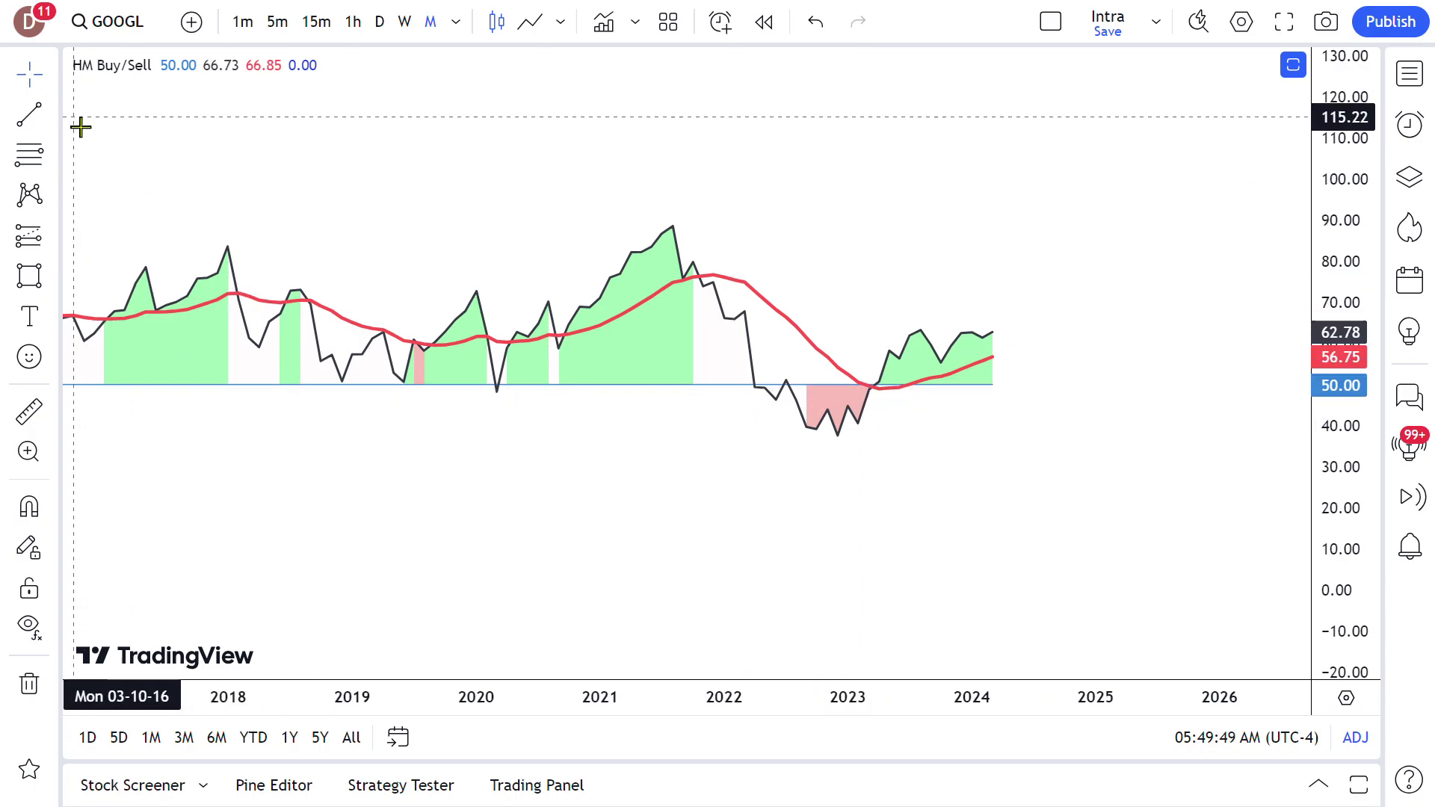
click(51, 114)
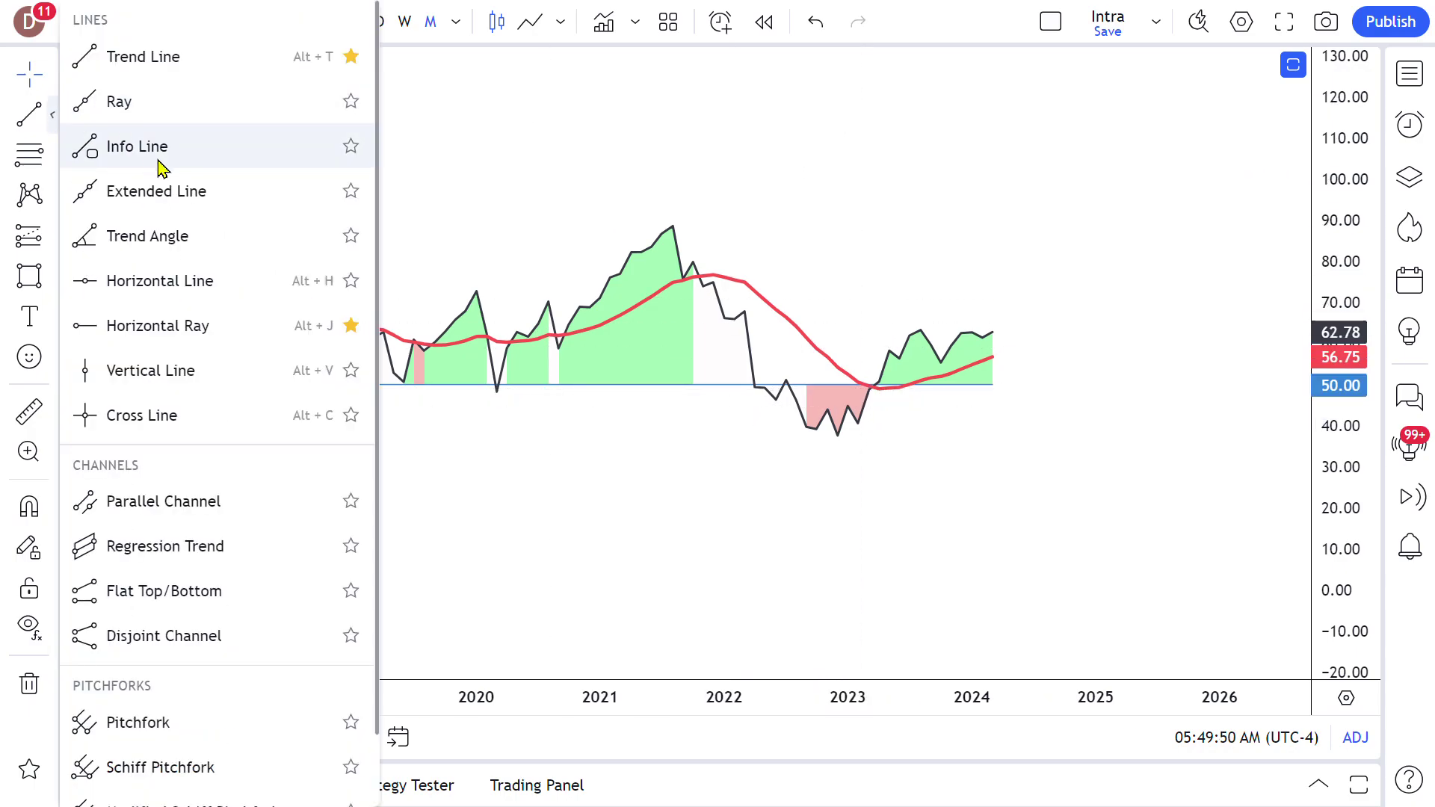
click(141, 371)
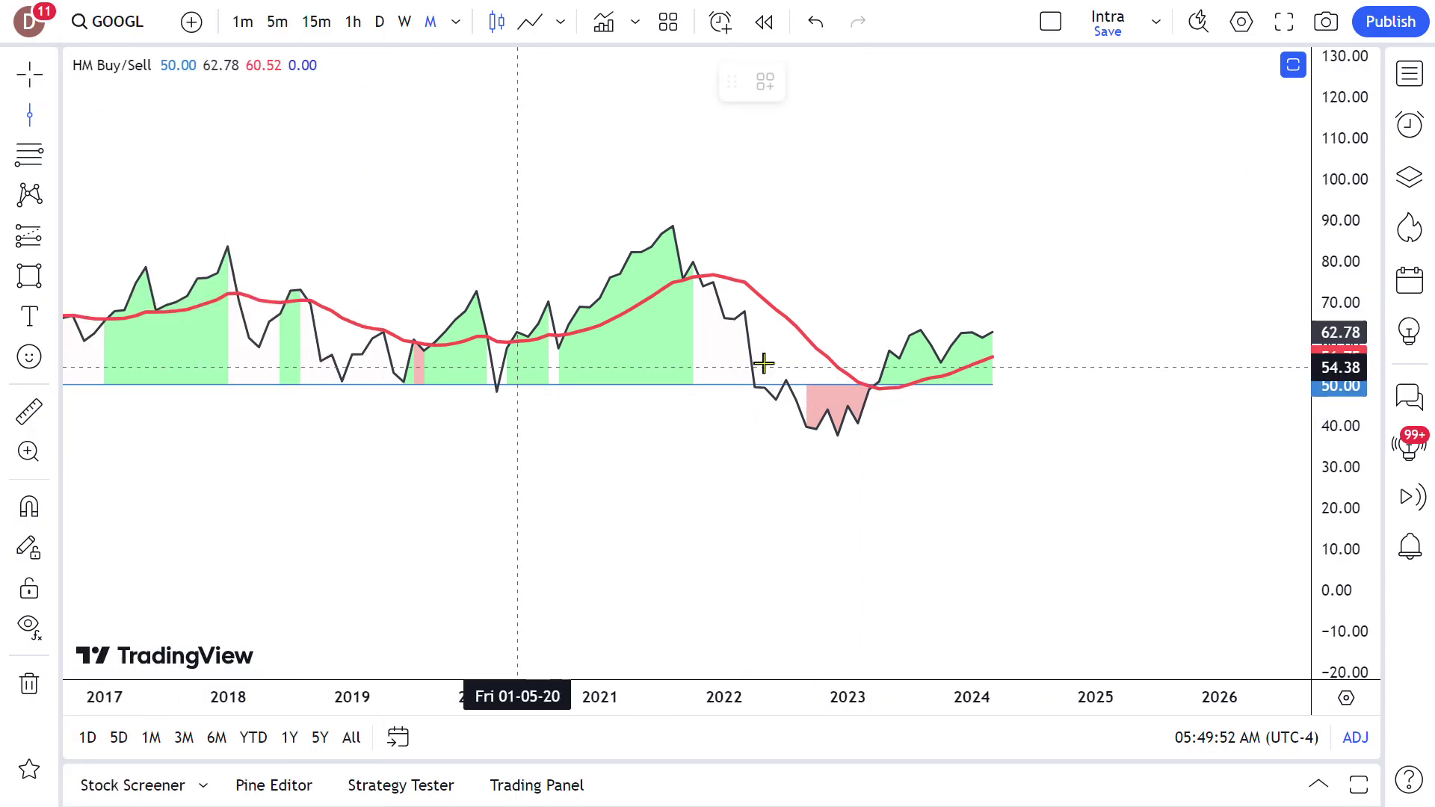
click(892, 338)
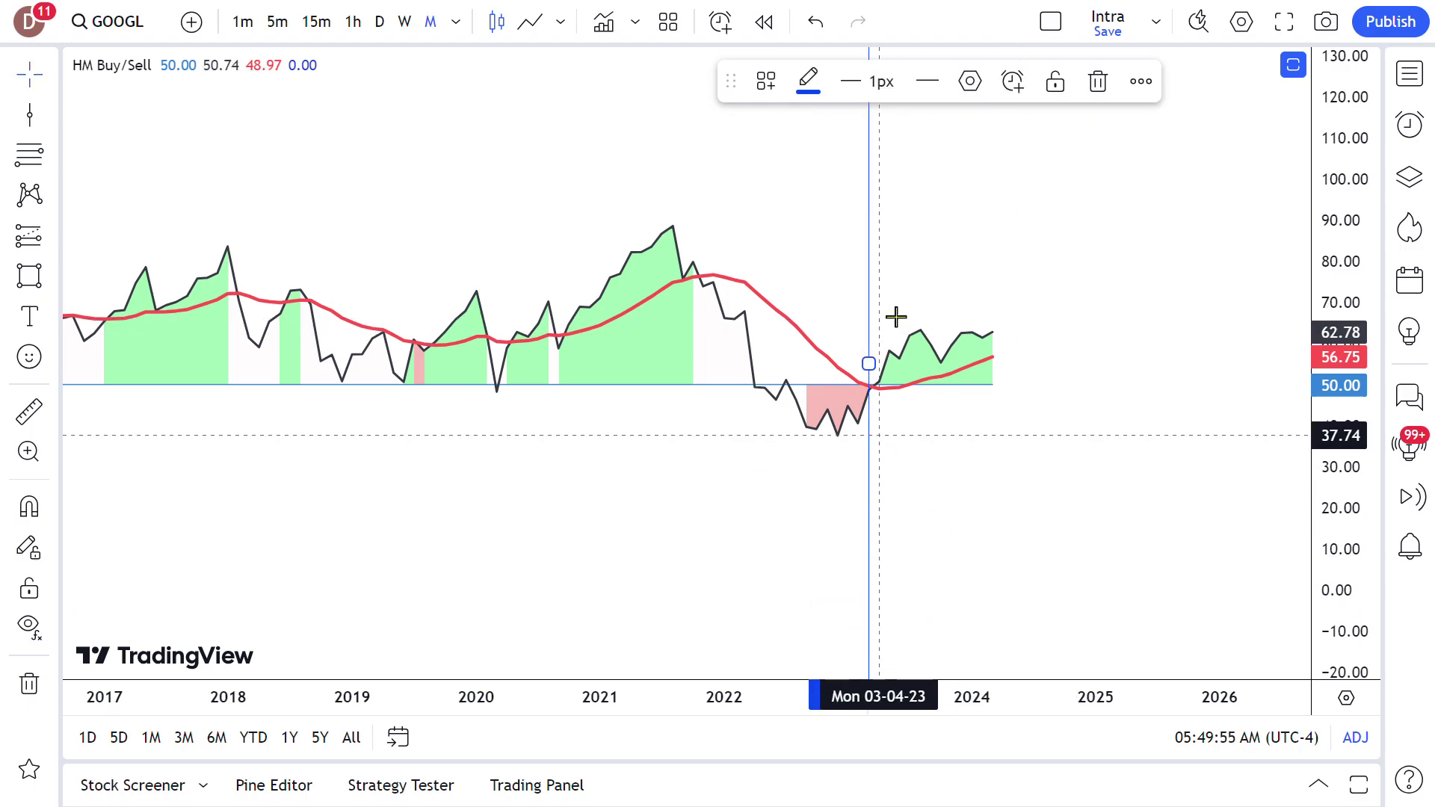
click(873, 82)
click(883, 167)
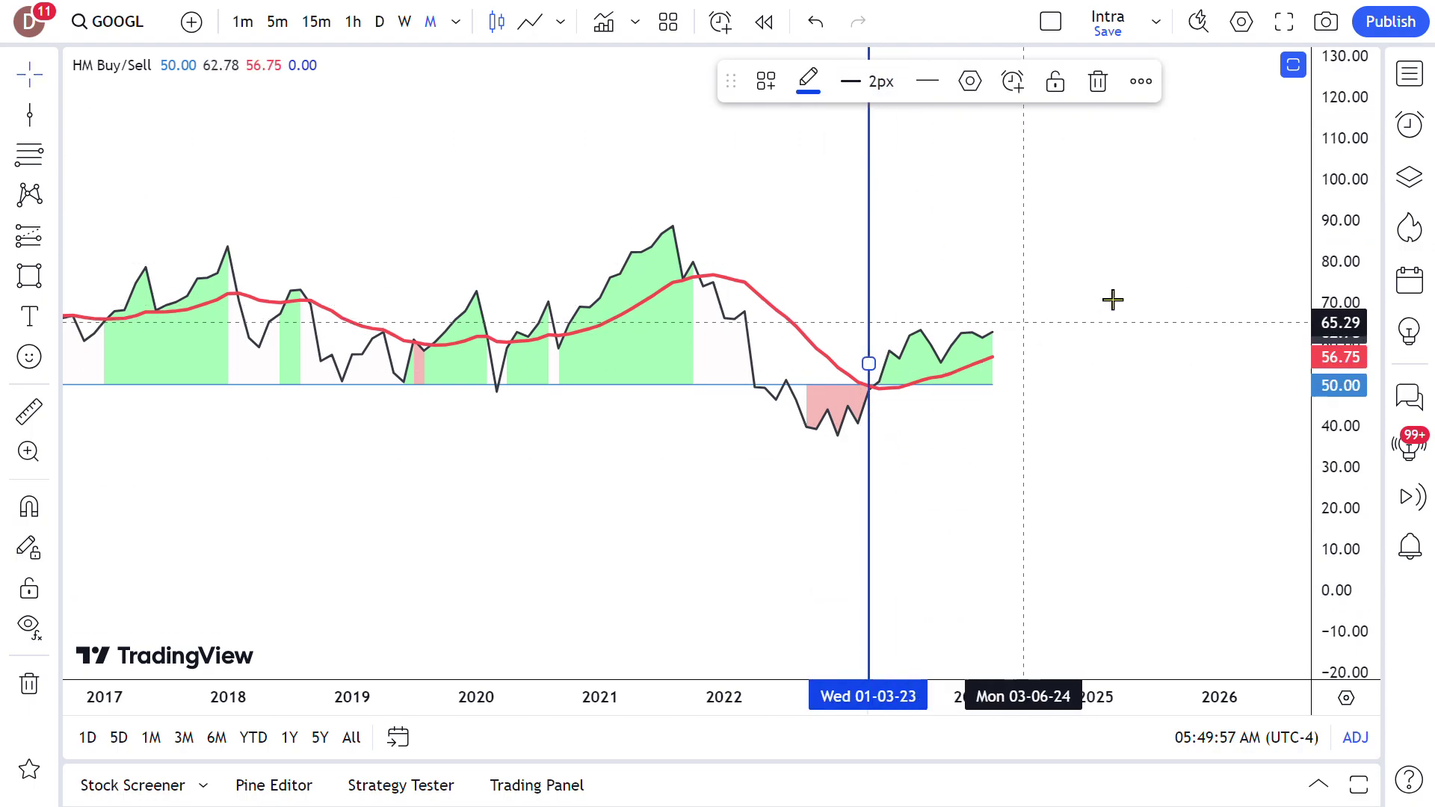
double_click(1134, 260)
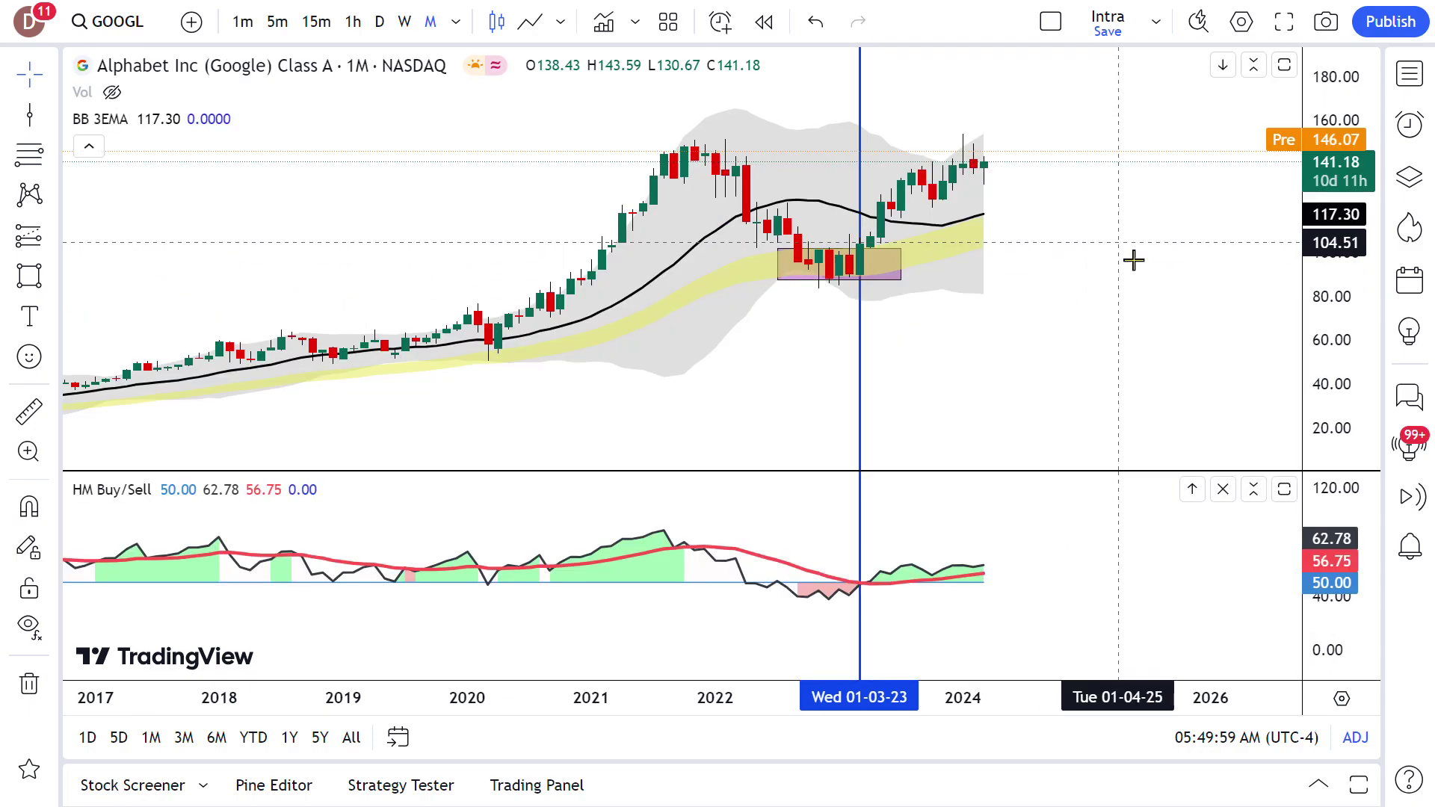
Step: Select the rectangle over the 2022–2023 lows and rescale the price range
scroll(1134, 363, down, 3)
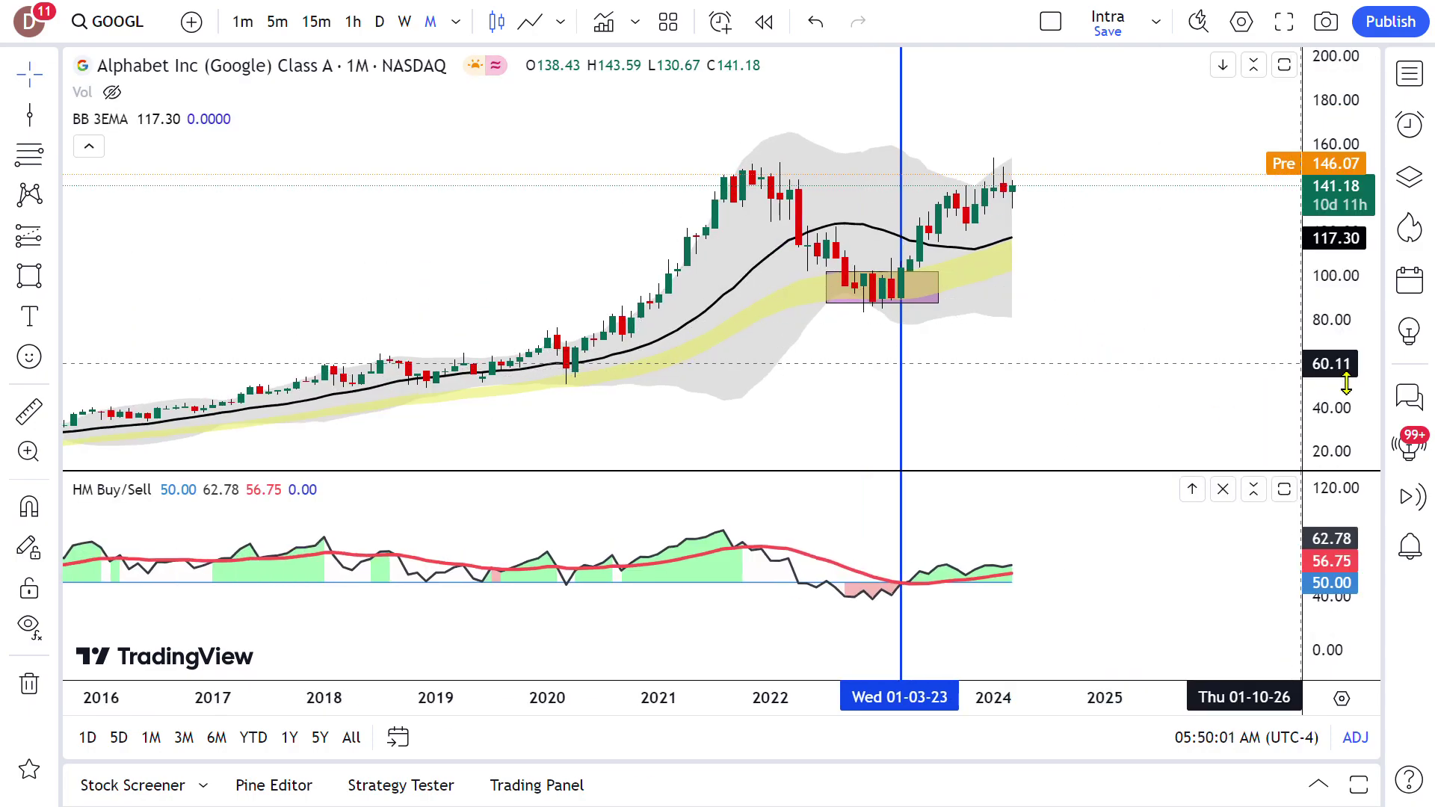
scroll(775, 378, up, 2)
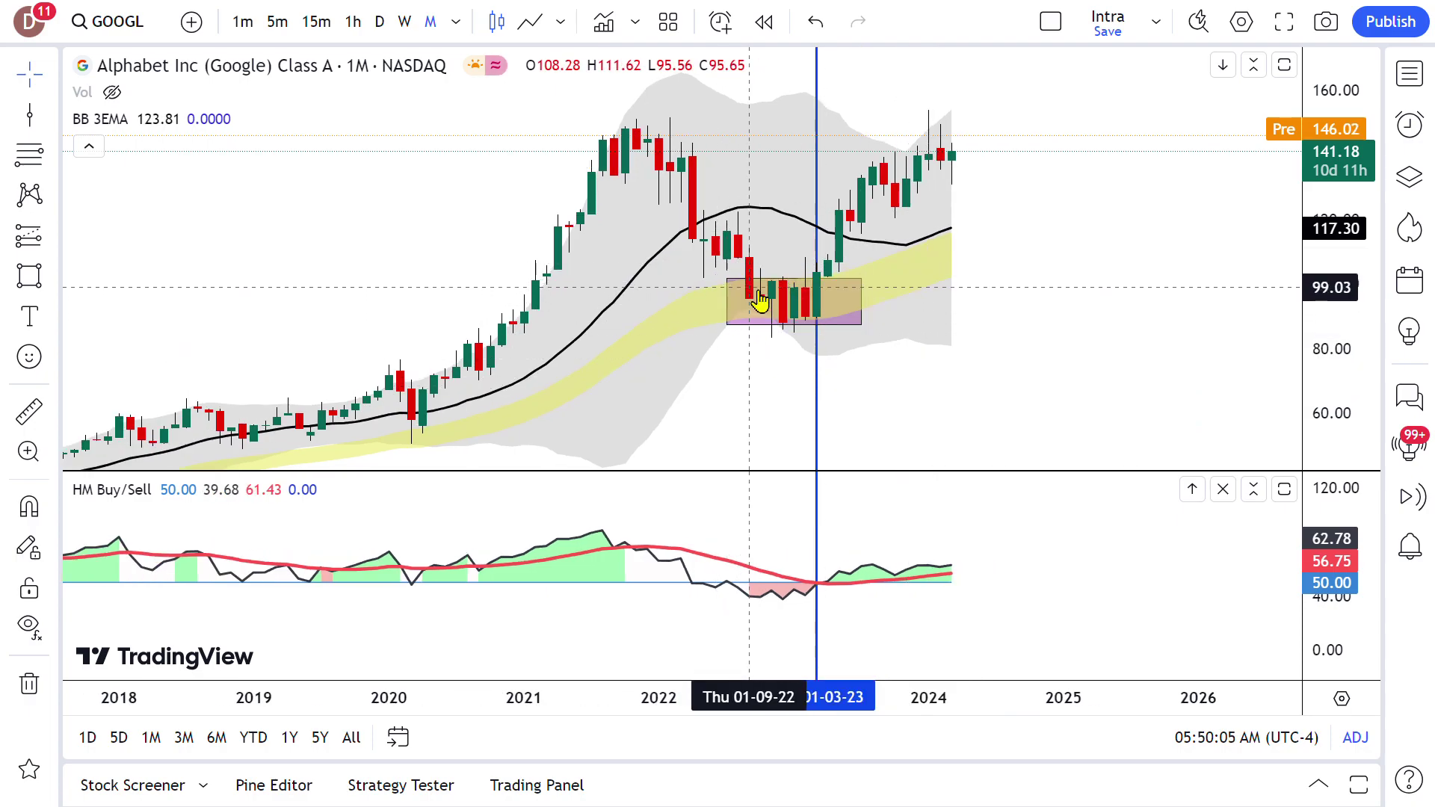
click(827, 318)
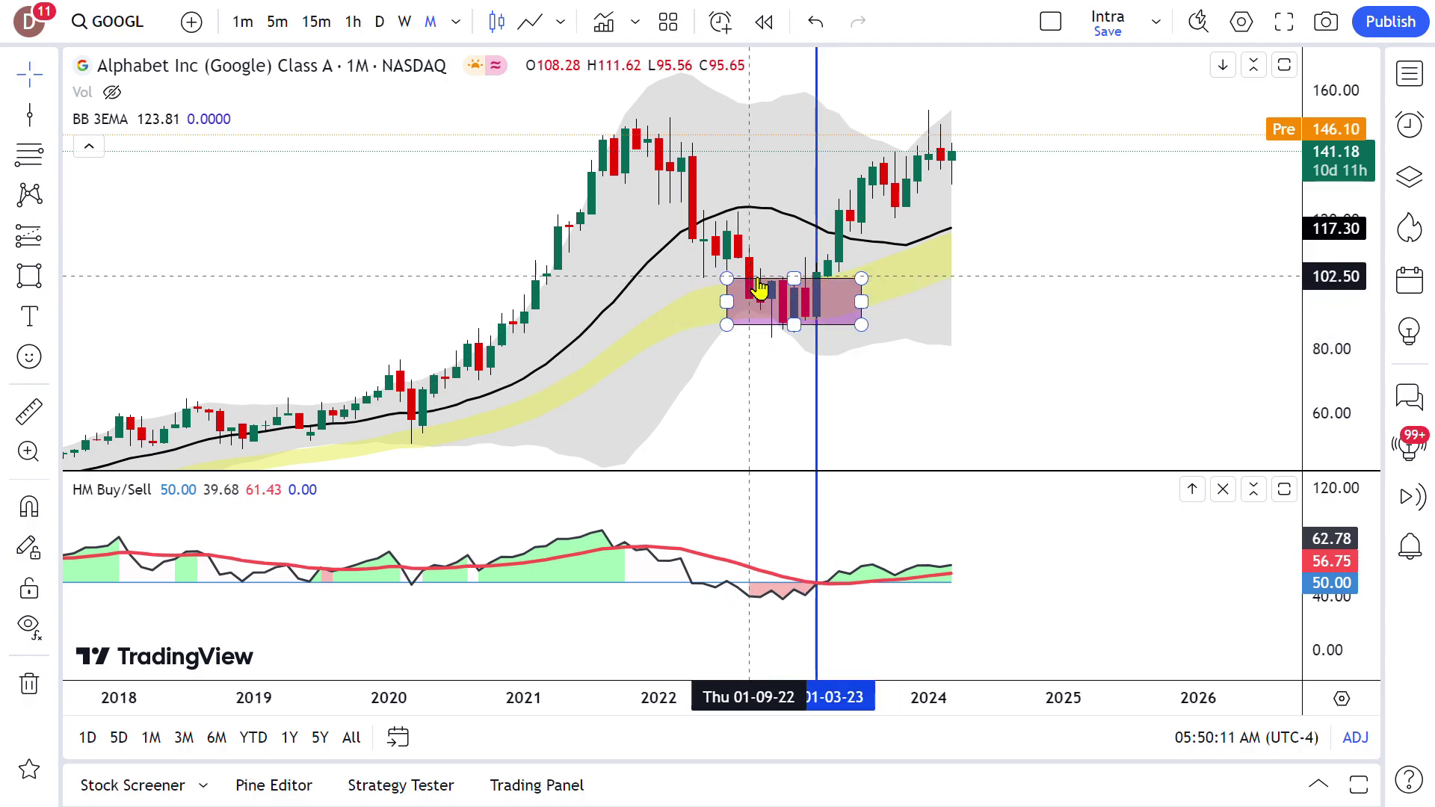
click(759, 334)
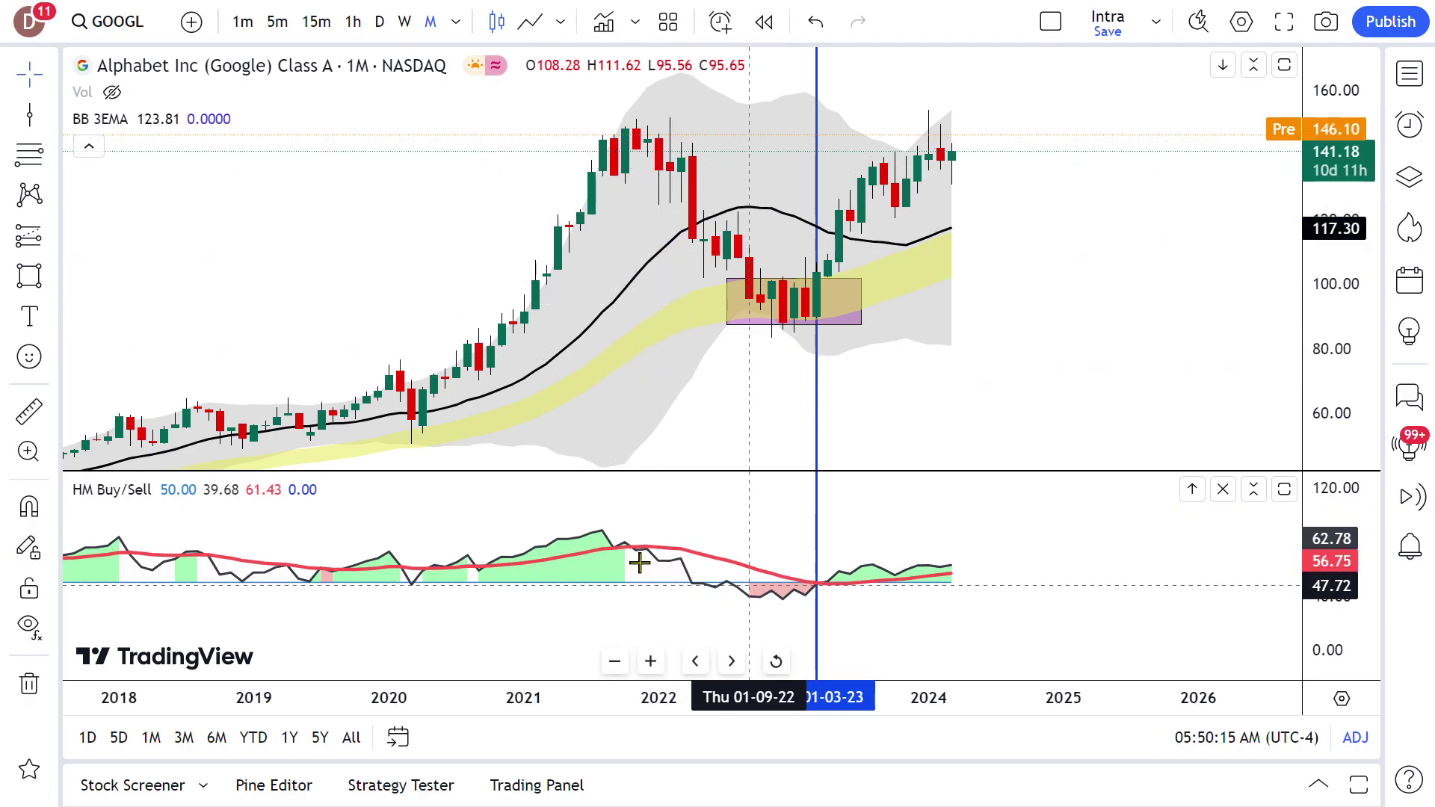
click(827, 281)
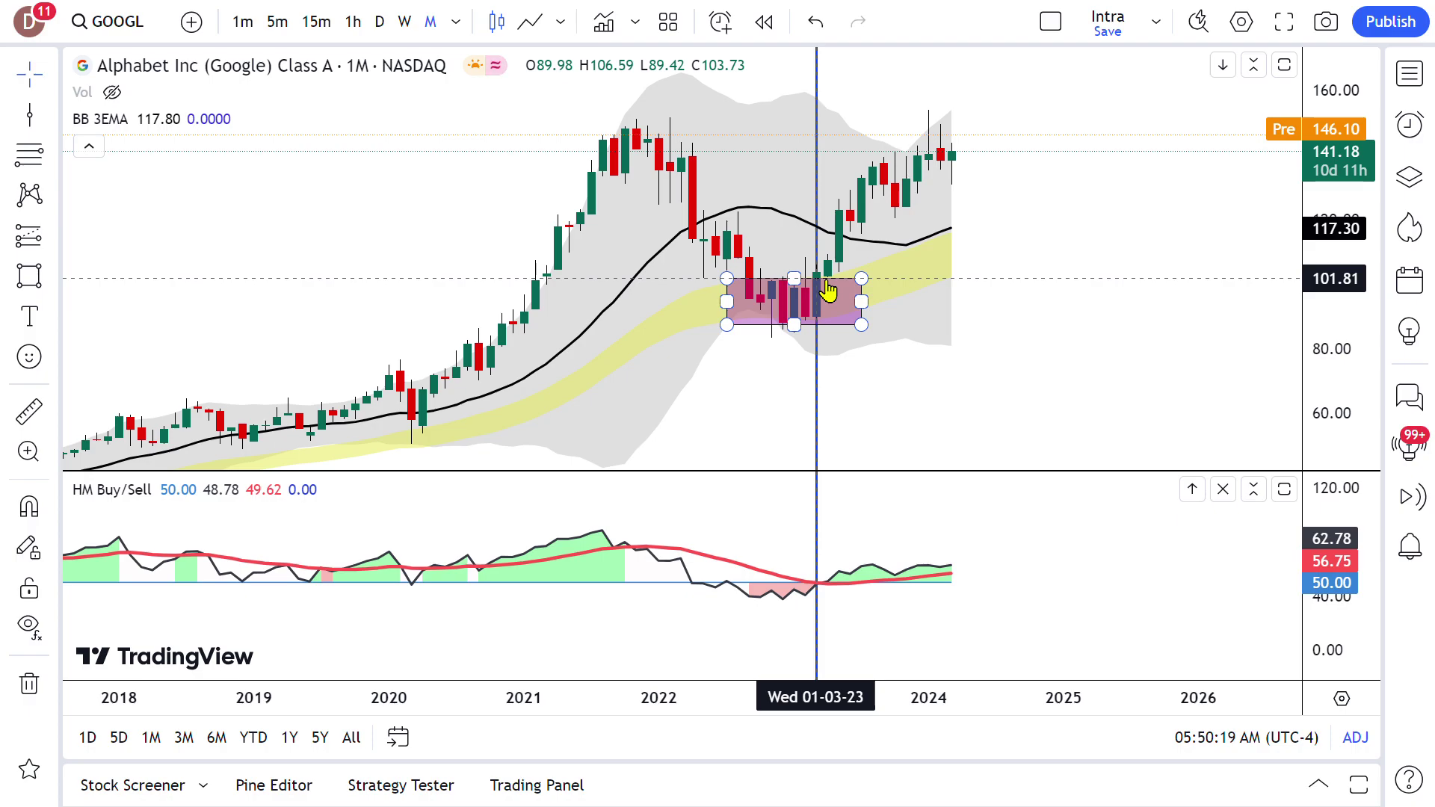
scroll(827, 290, down, 3)
drag(1324, 314, 1324, 289)
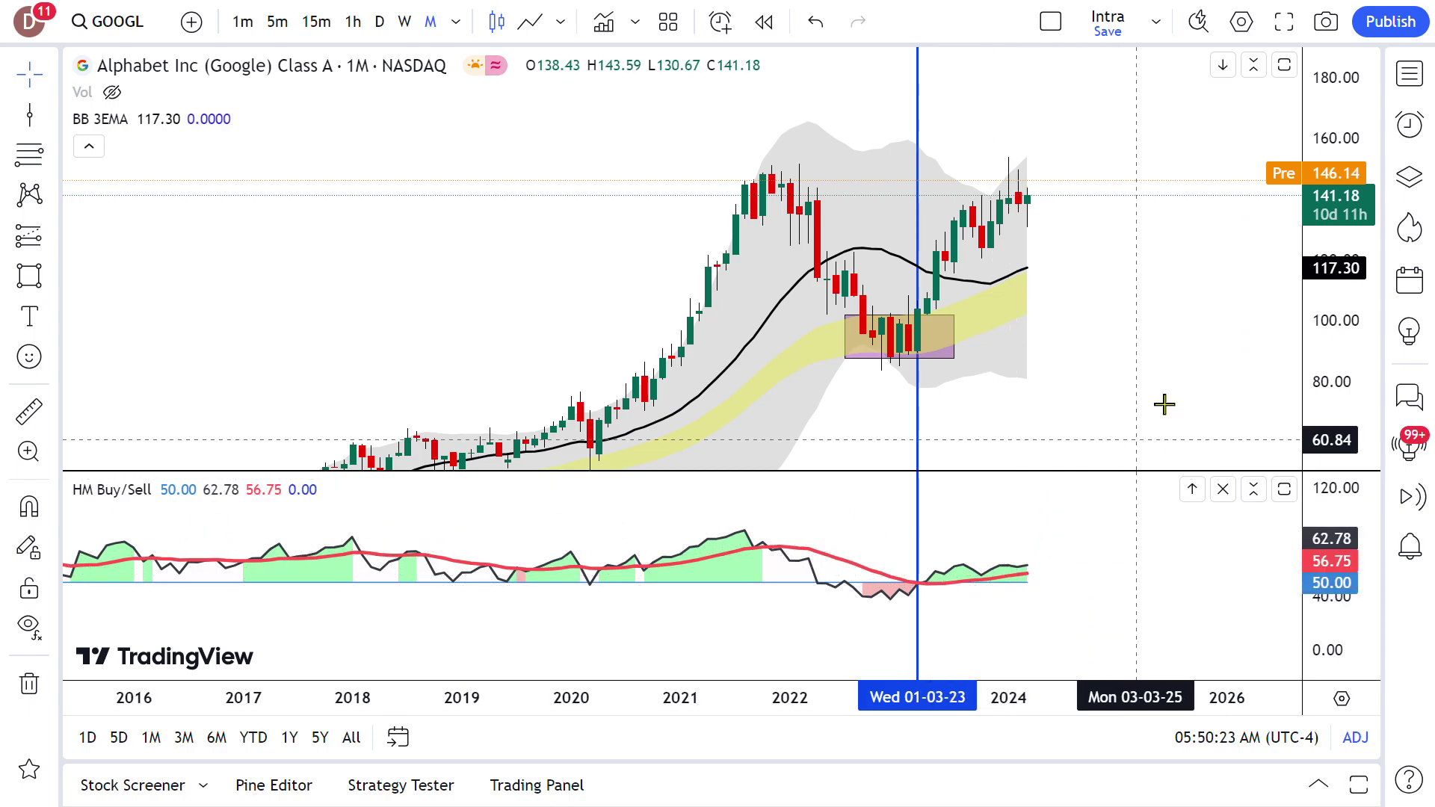
Step: Delete the January 2023 vertical line, leaving the rectangle in place
click(917, 389)
click(961, 400)
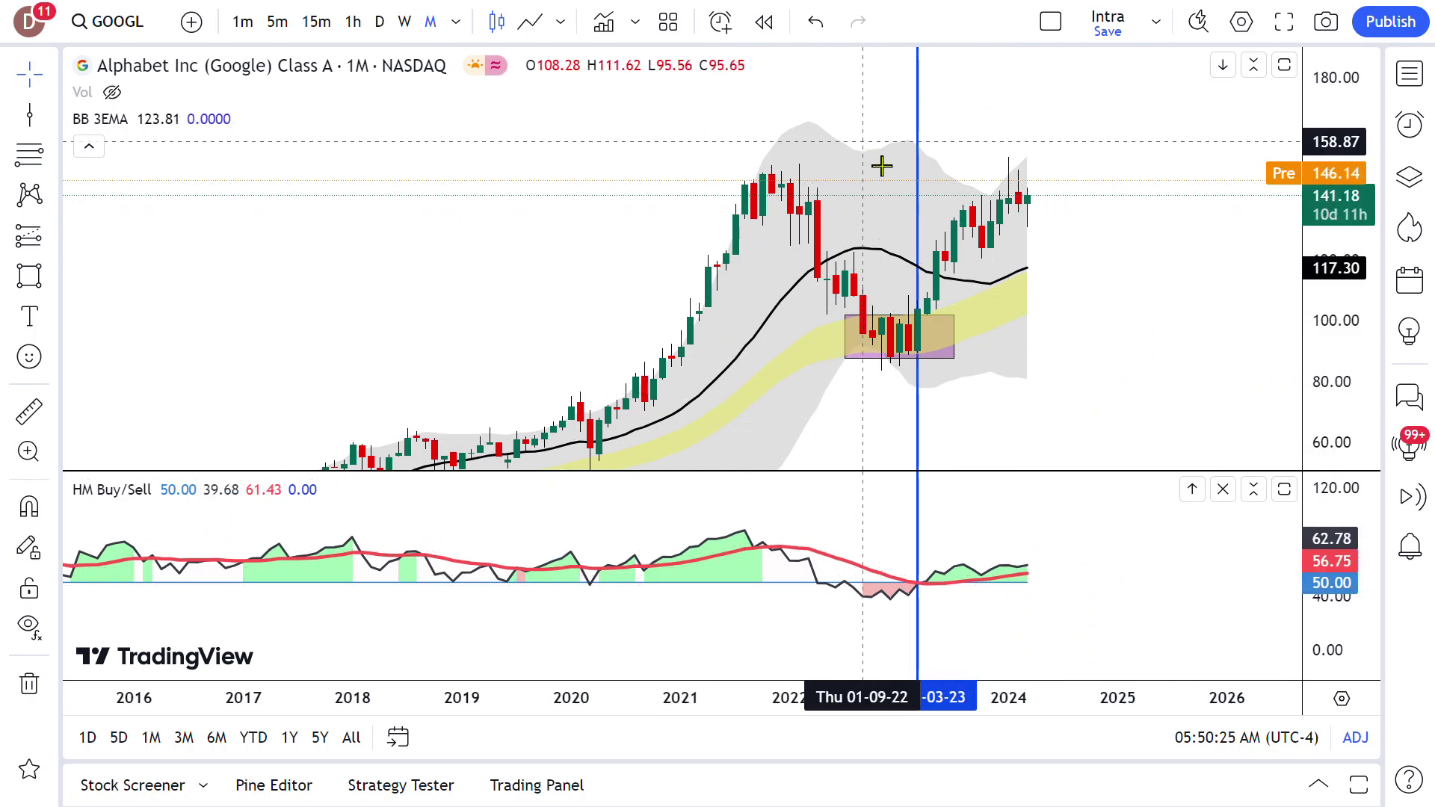
click(926, 615)
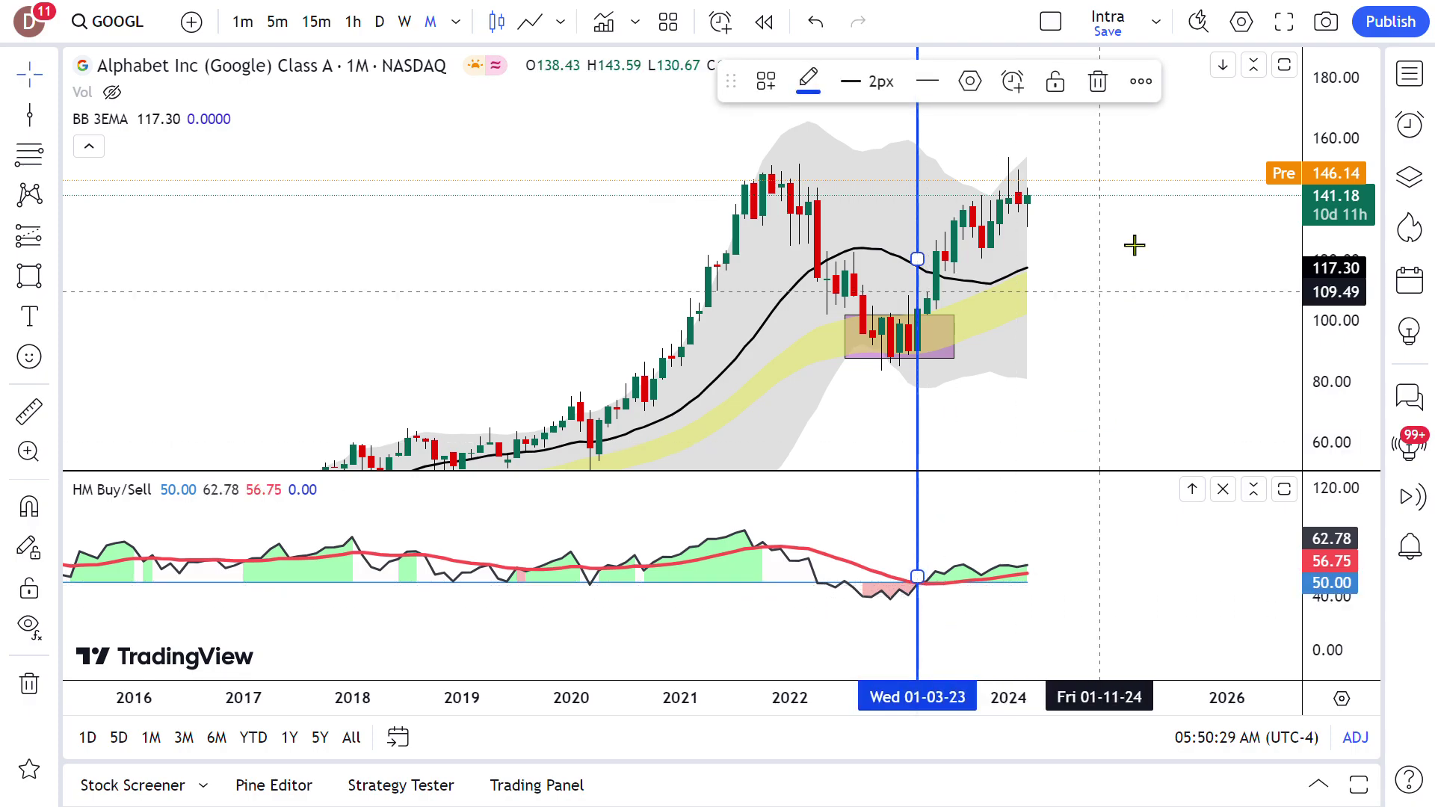
click(1098, 83)
click(937, 327)
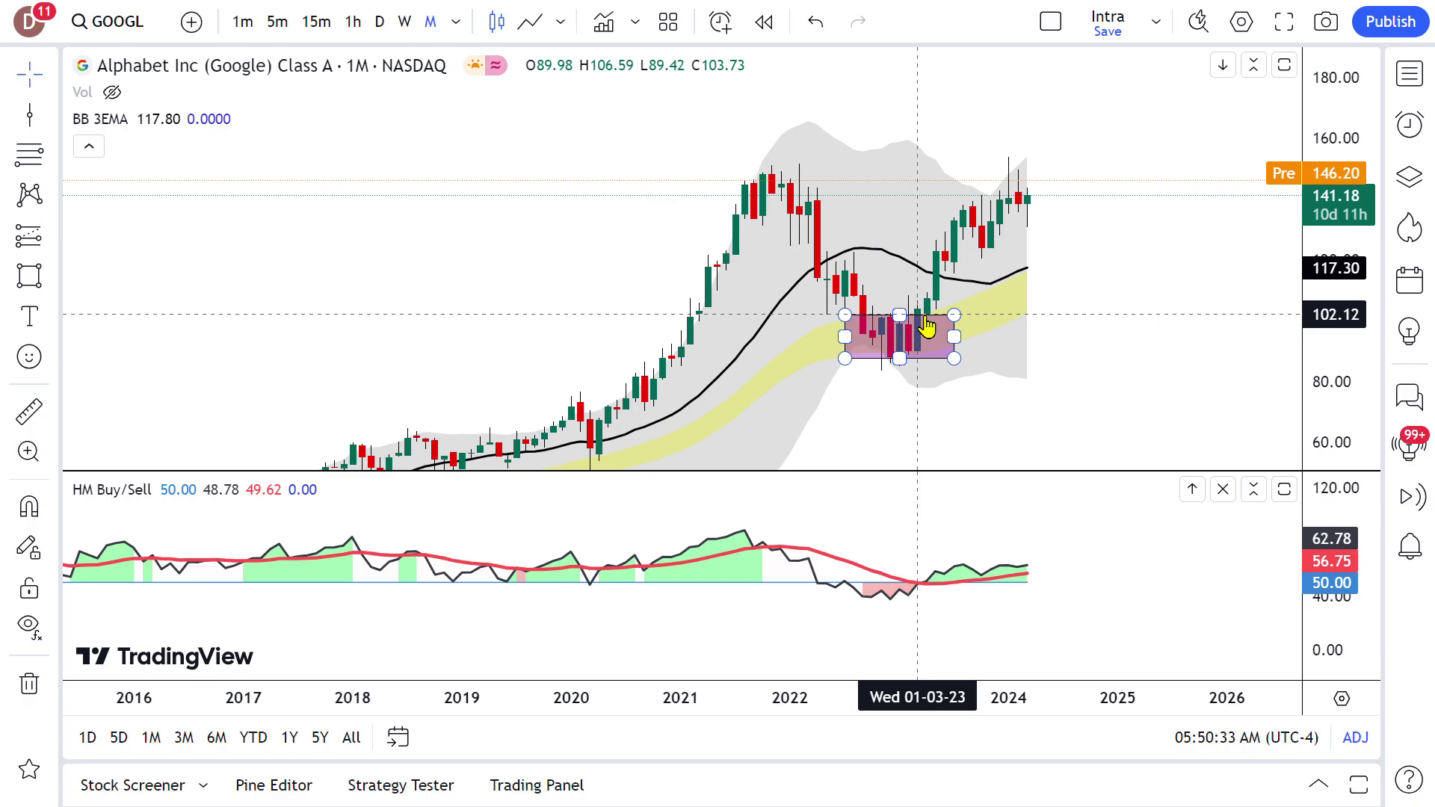
click(941, 305)
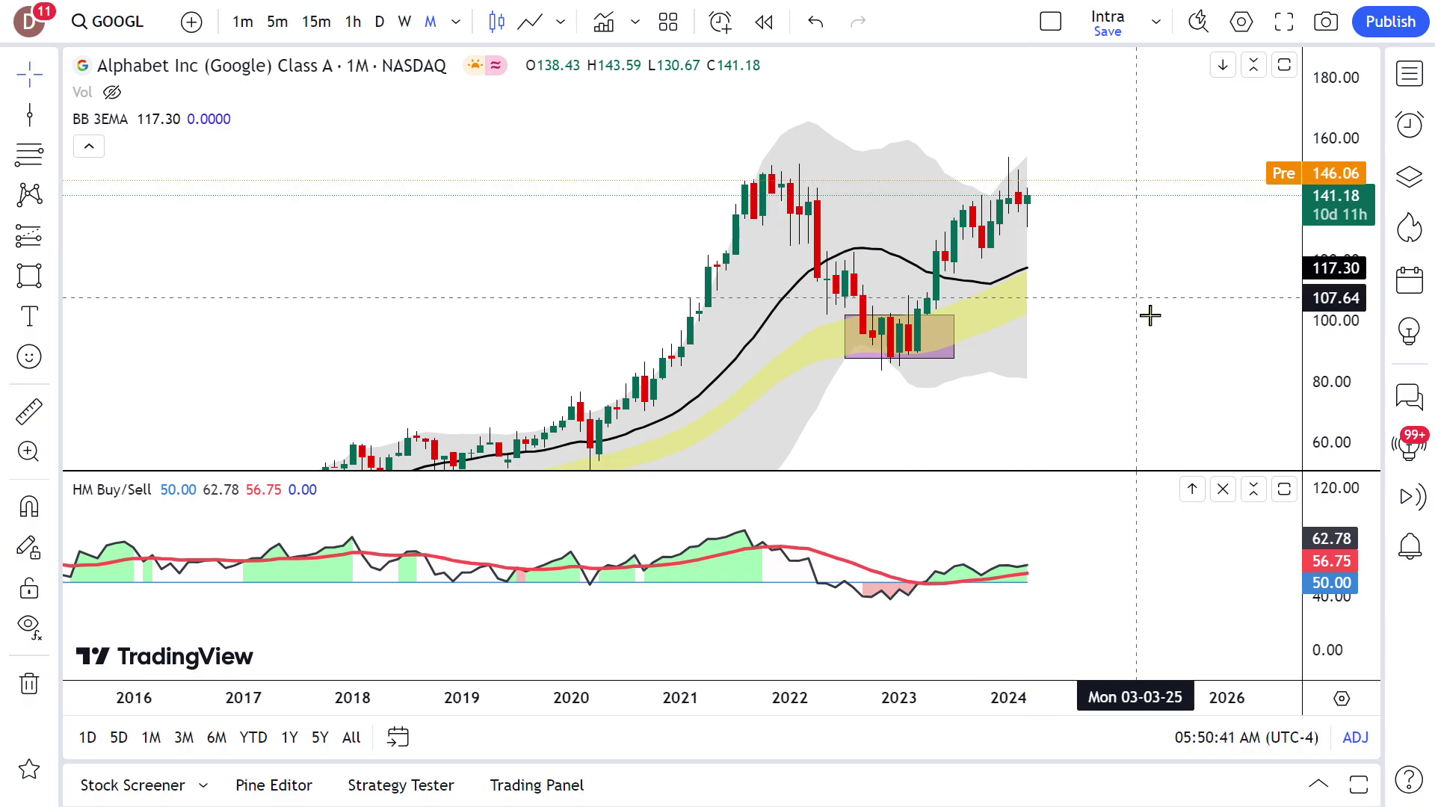
Step: Maximize the price pane and auto-fit the price scale to the visible bars
scroll(1151, 314, down, 3)
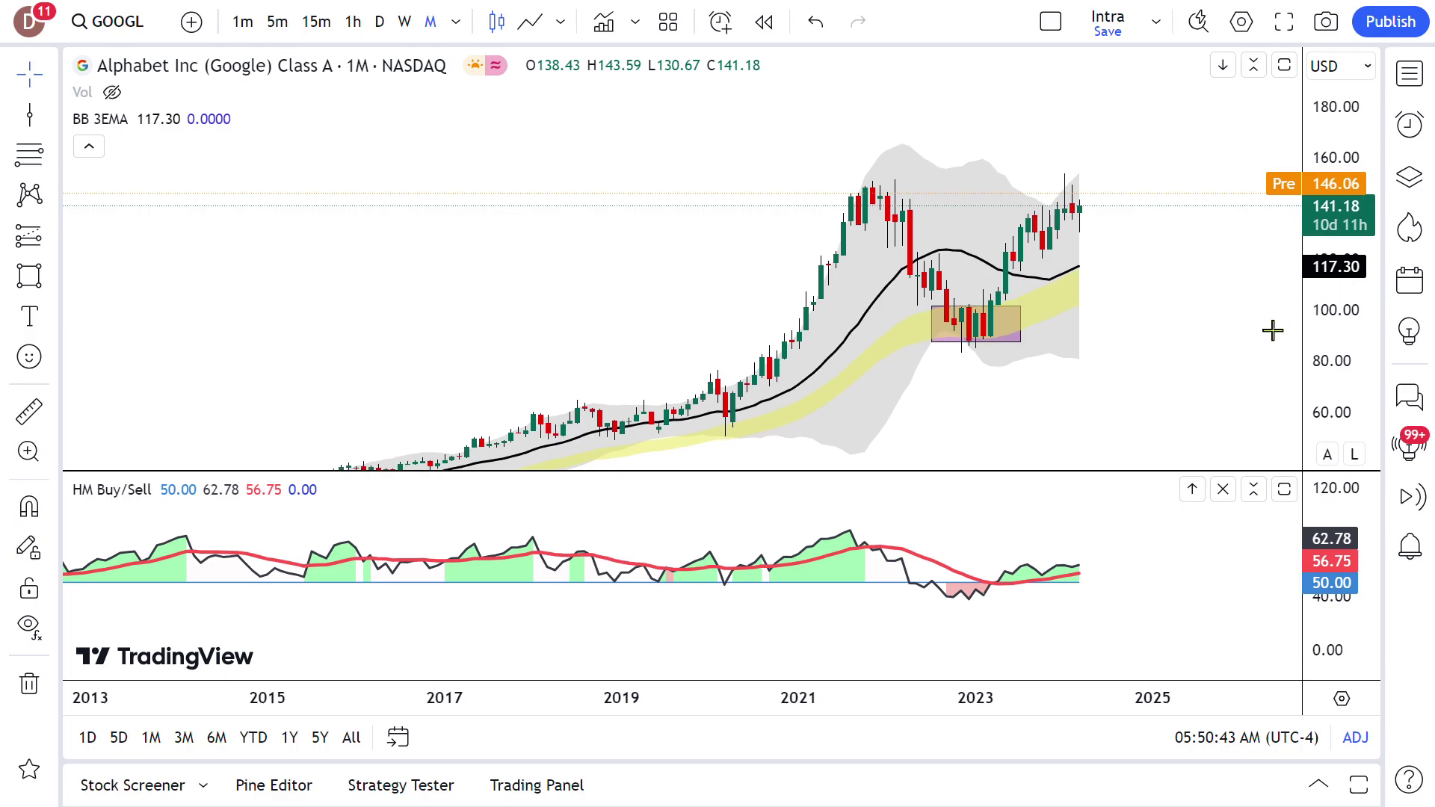
drag(1149, 296, 1126, 297)
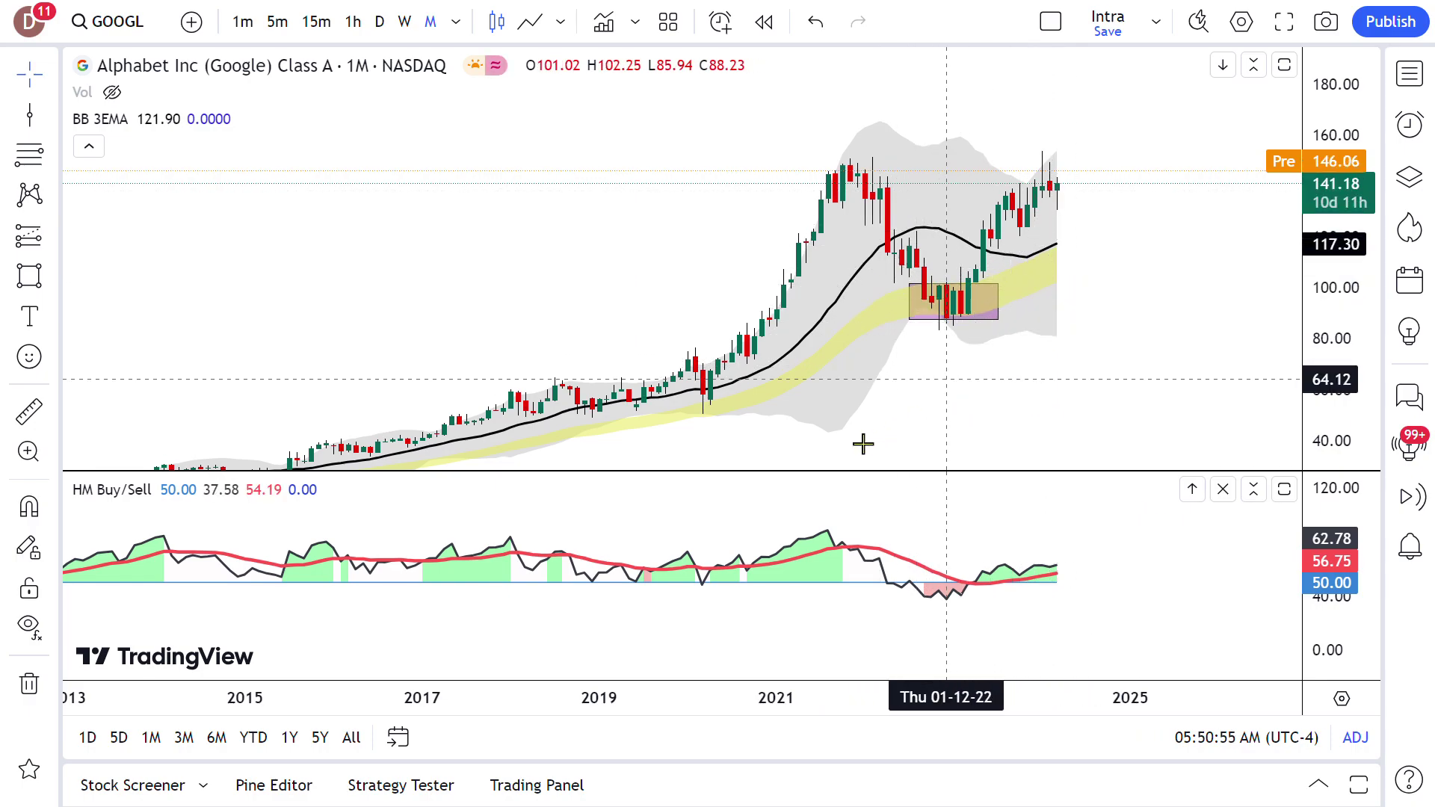
double_click(1015, 417)
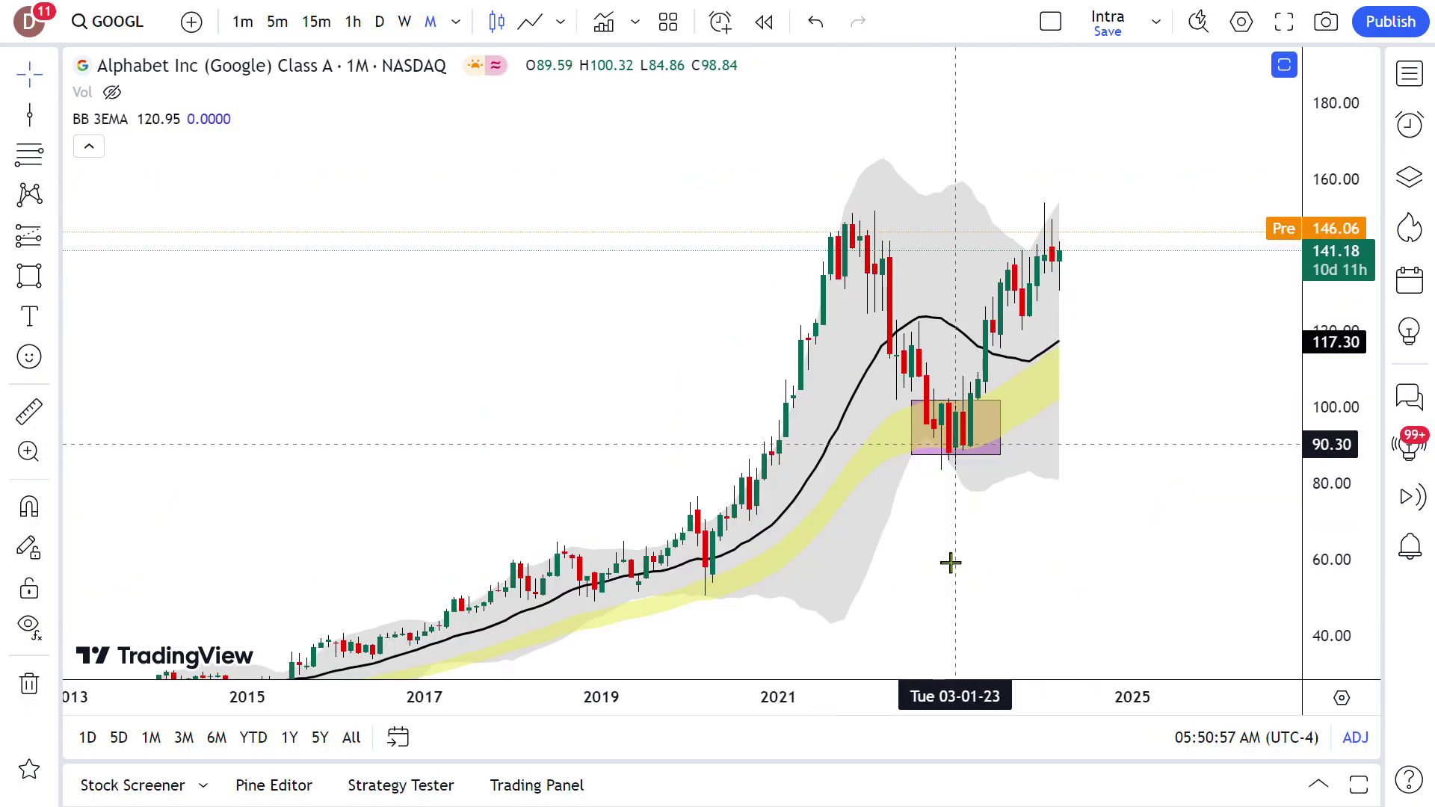
scroll(965, 533, left, 5)
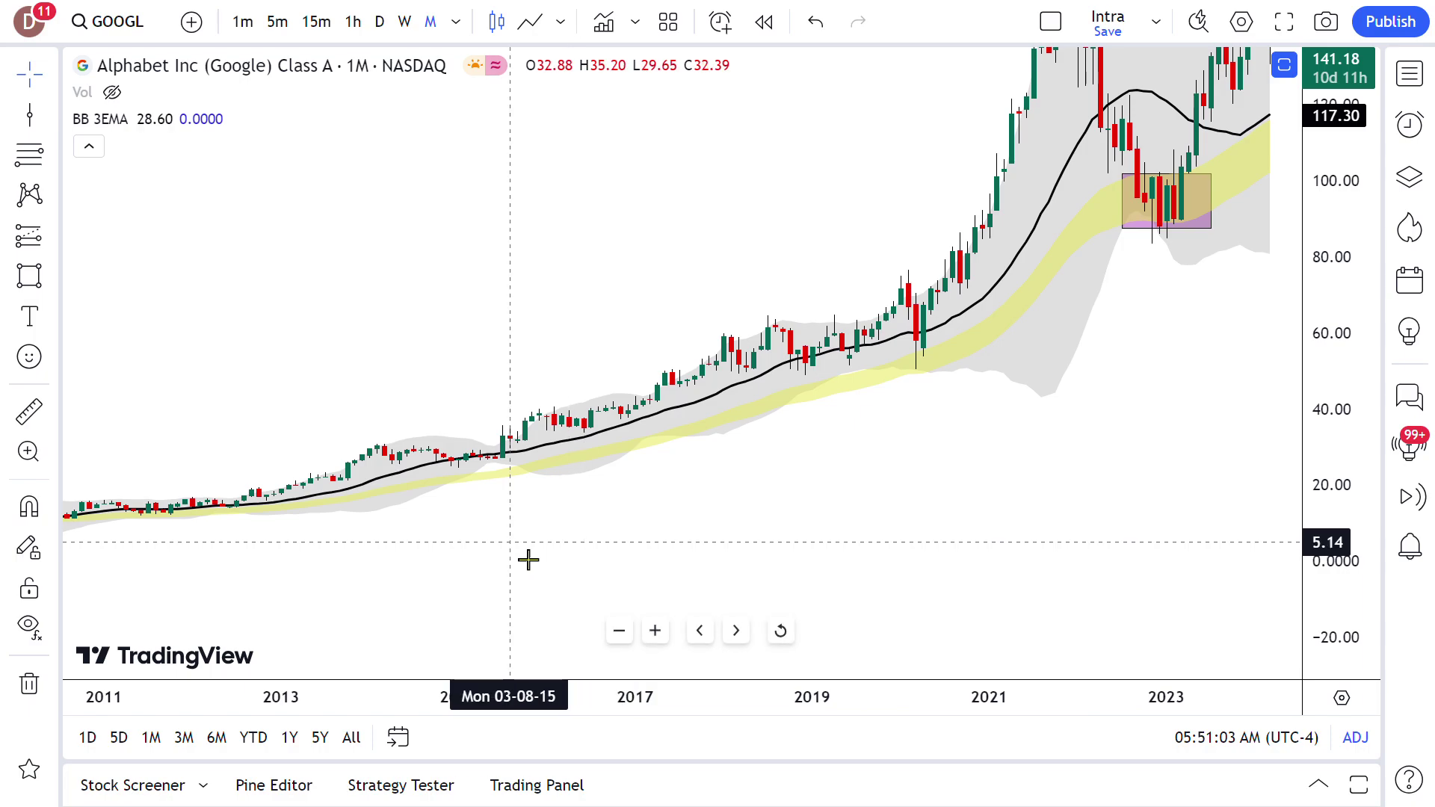
scroll(1010, 474, left, 5)
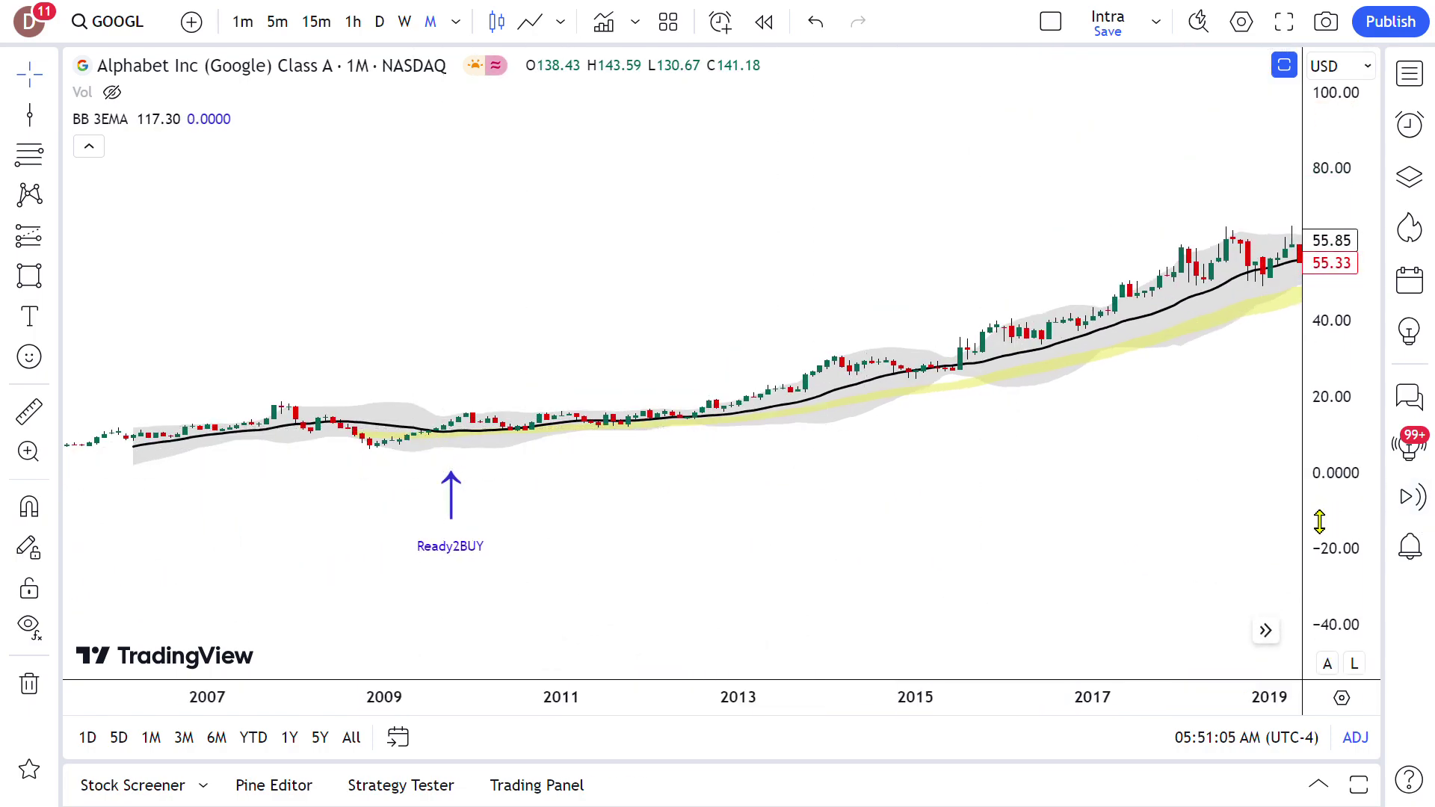
click(1325, 663)
Step: Compress the price scale and pan to show GOOGL history back to 2005
scroll(1009, 484, left, 3)
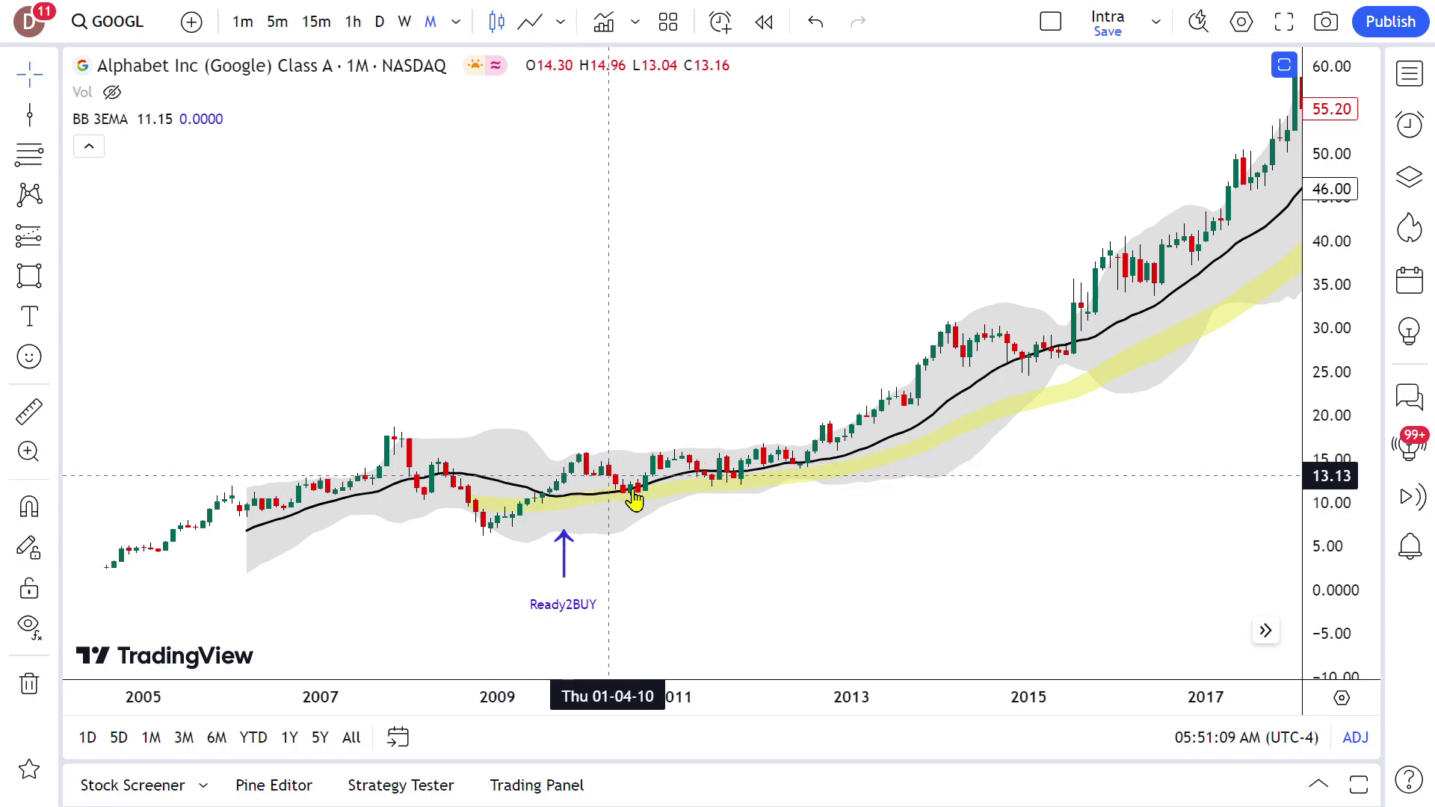
scroll(1035, 503, down, 3)
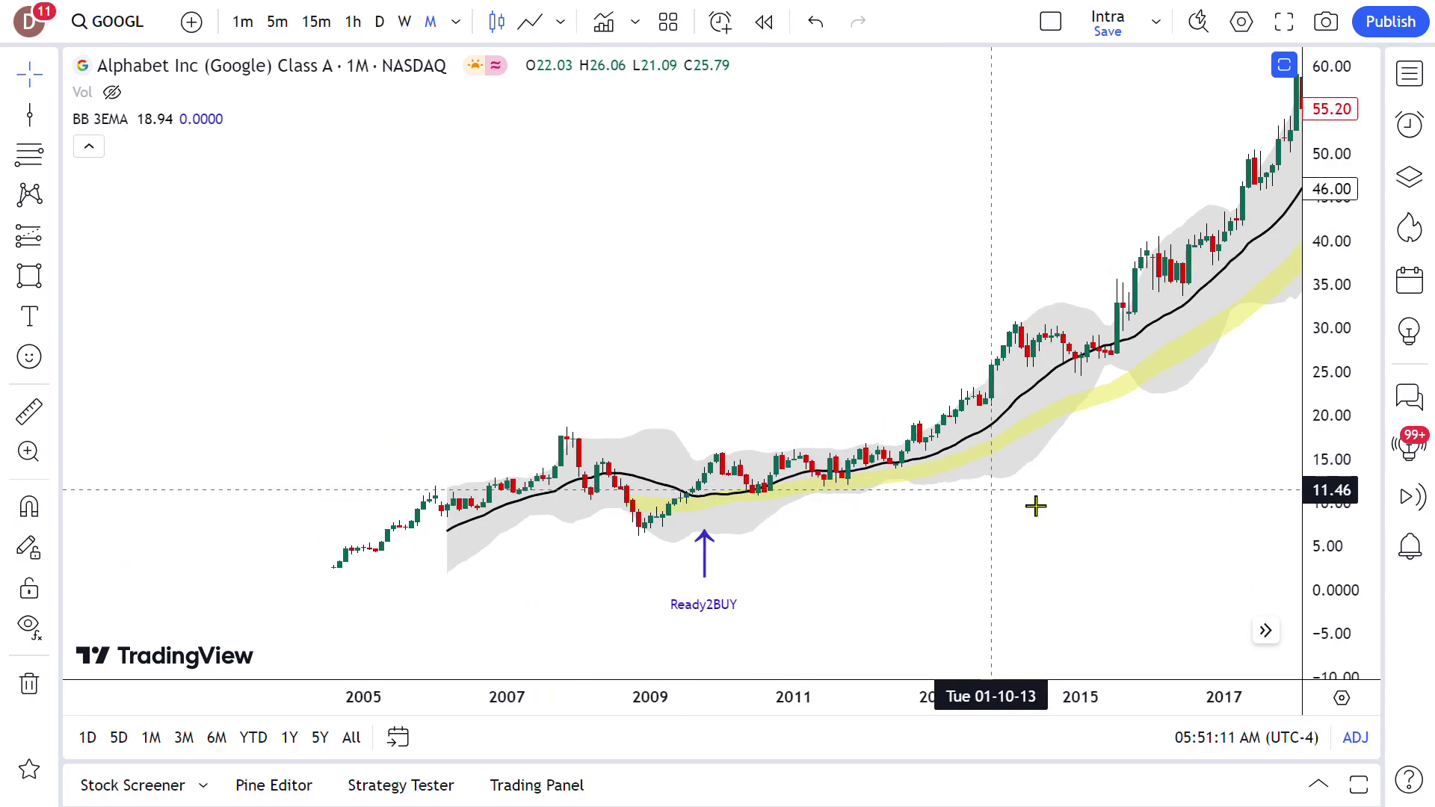
scroll(1091, 509, right, 3)
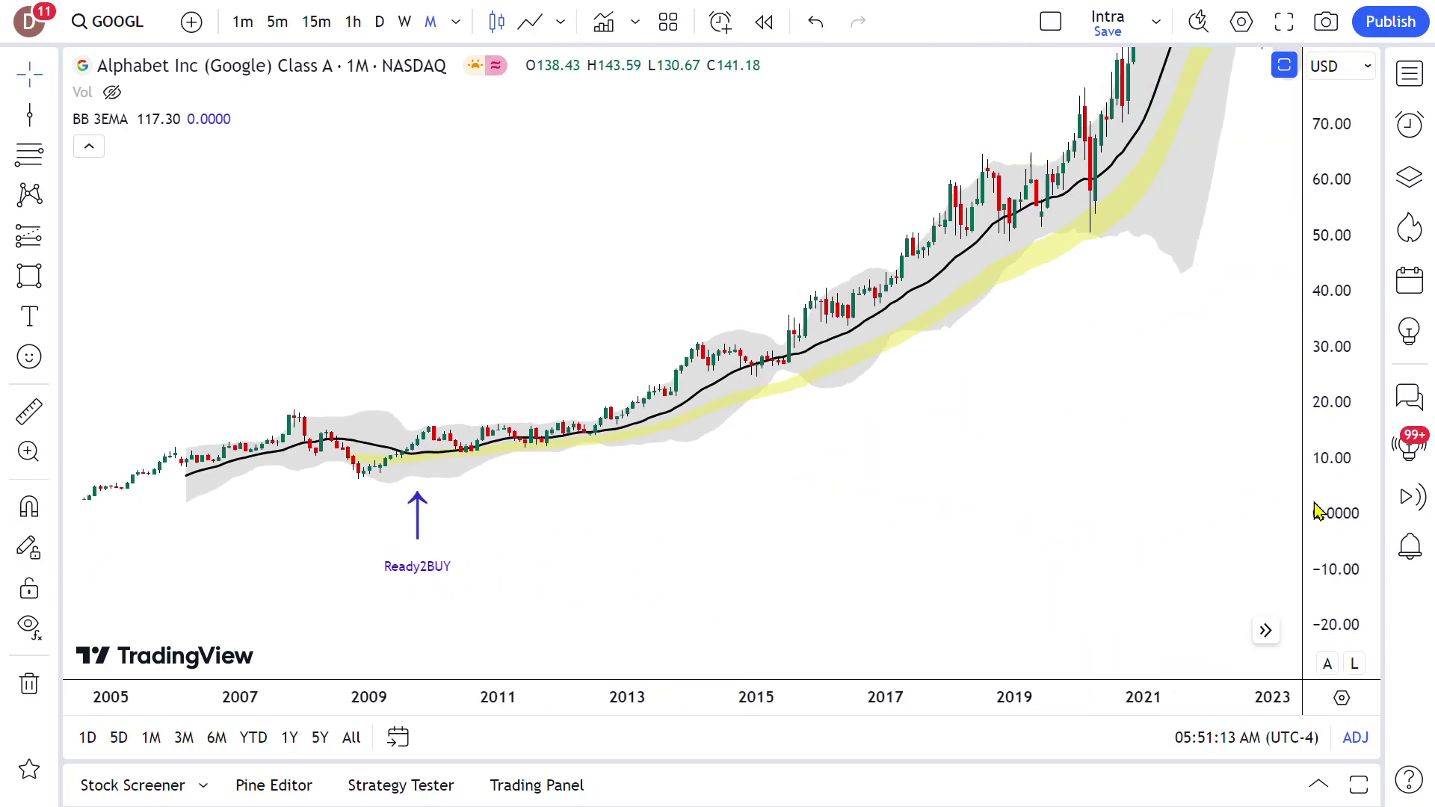
scroll(957, 419, right, 3)
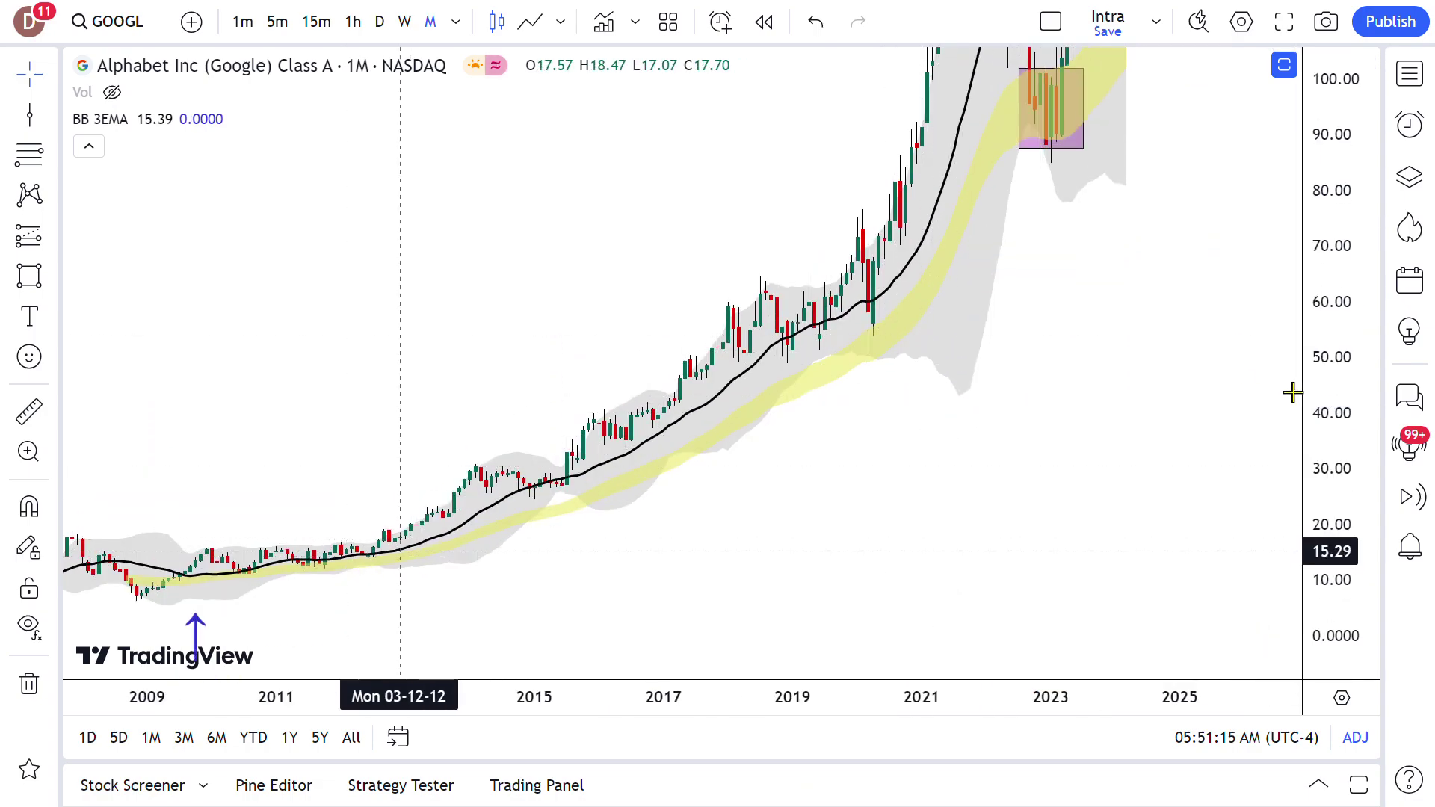
drag(1332, 306, 1227, 478)
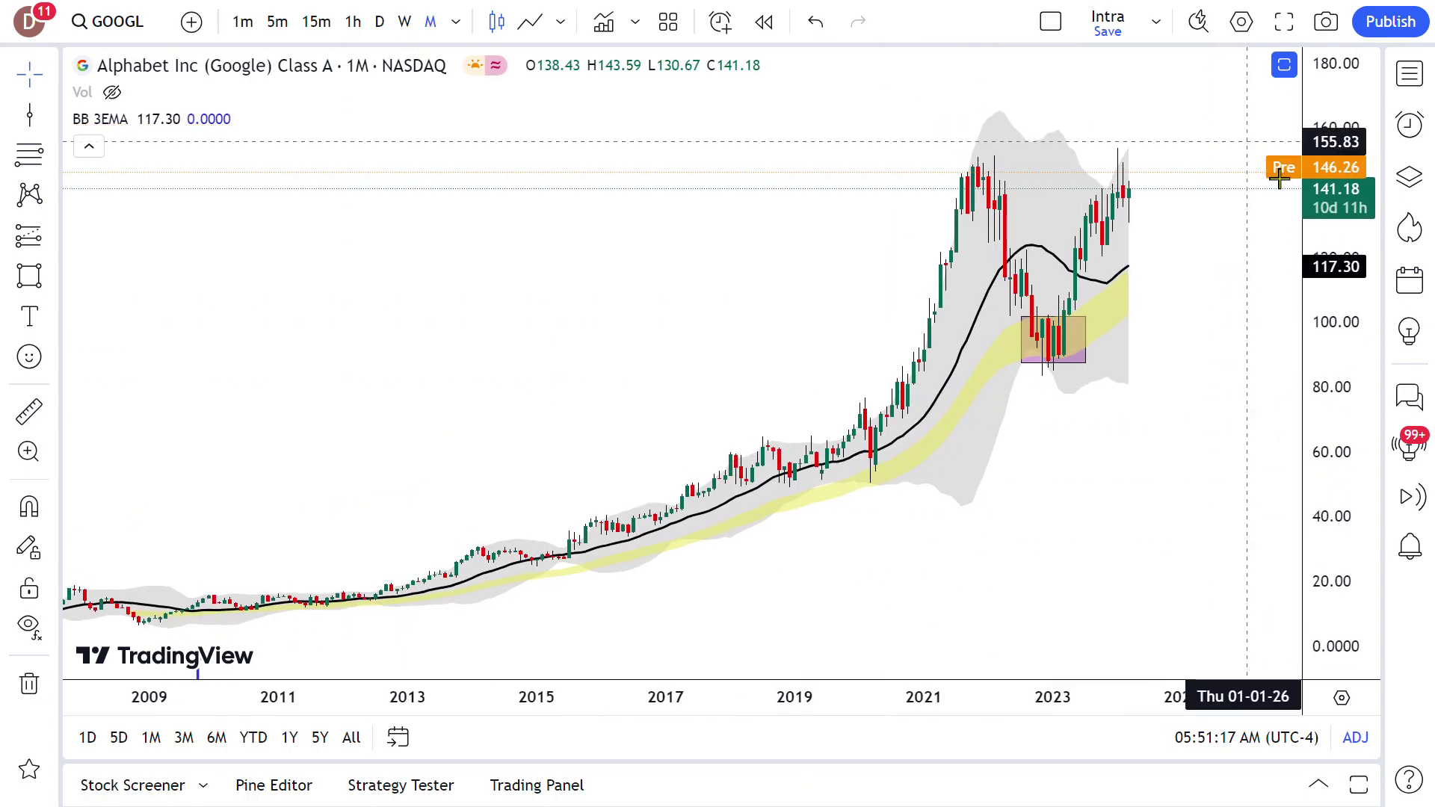
drag(1356, 293, 1287, 356)
scroll(1169, 464, down, 2)
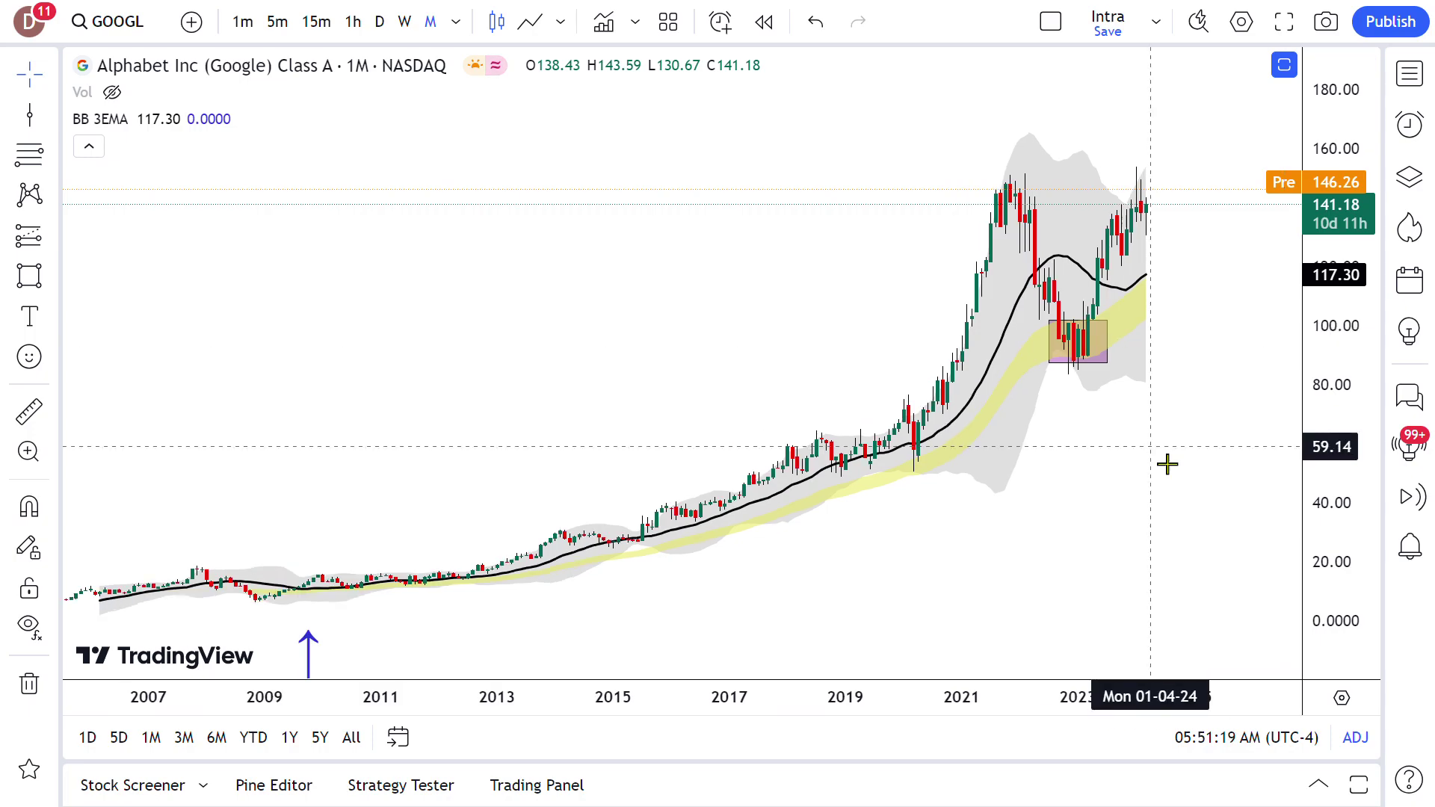
drag(1135, 345, 1199, 268)
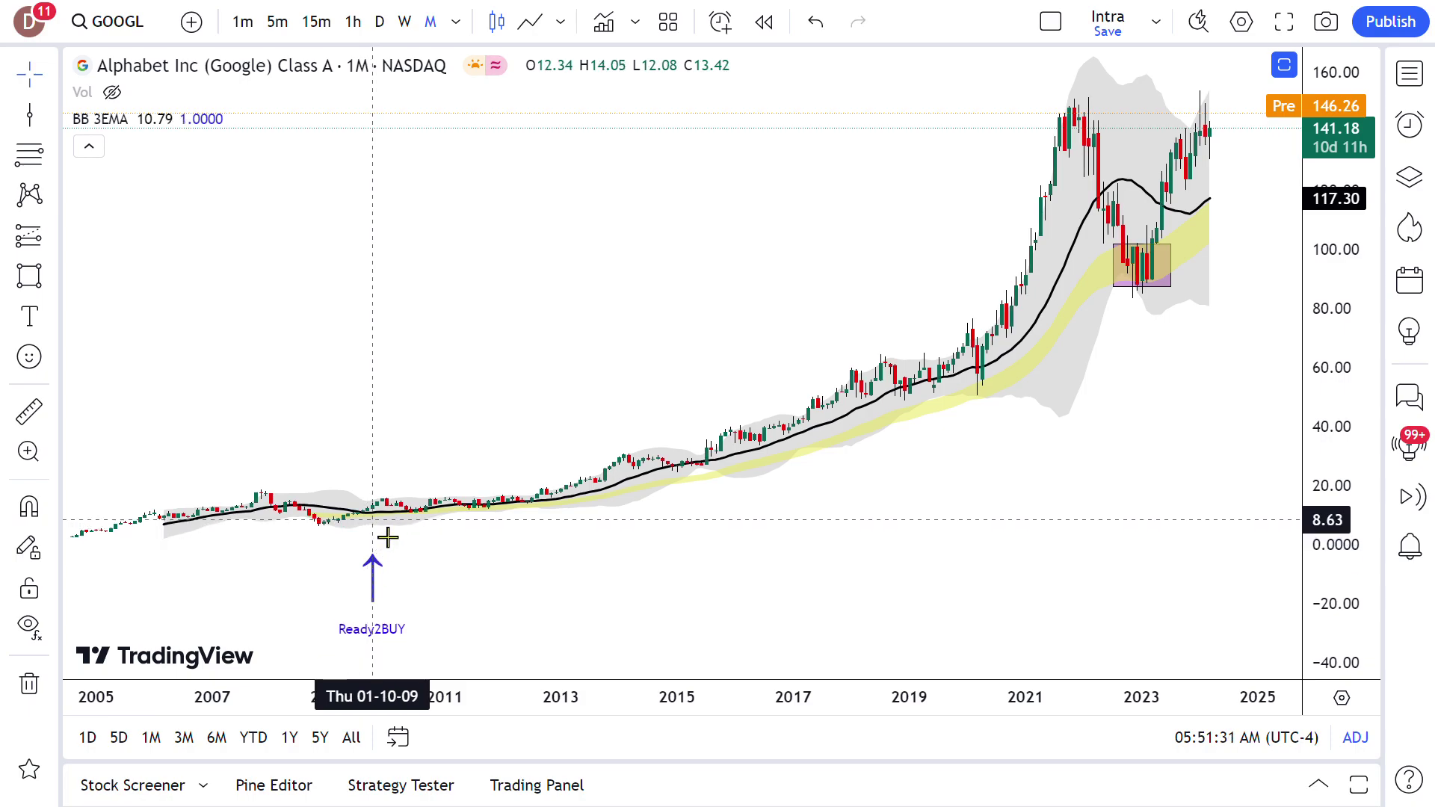
drag(1358, 288, 1195, 493)
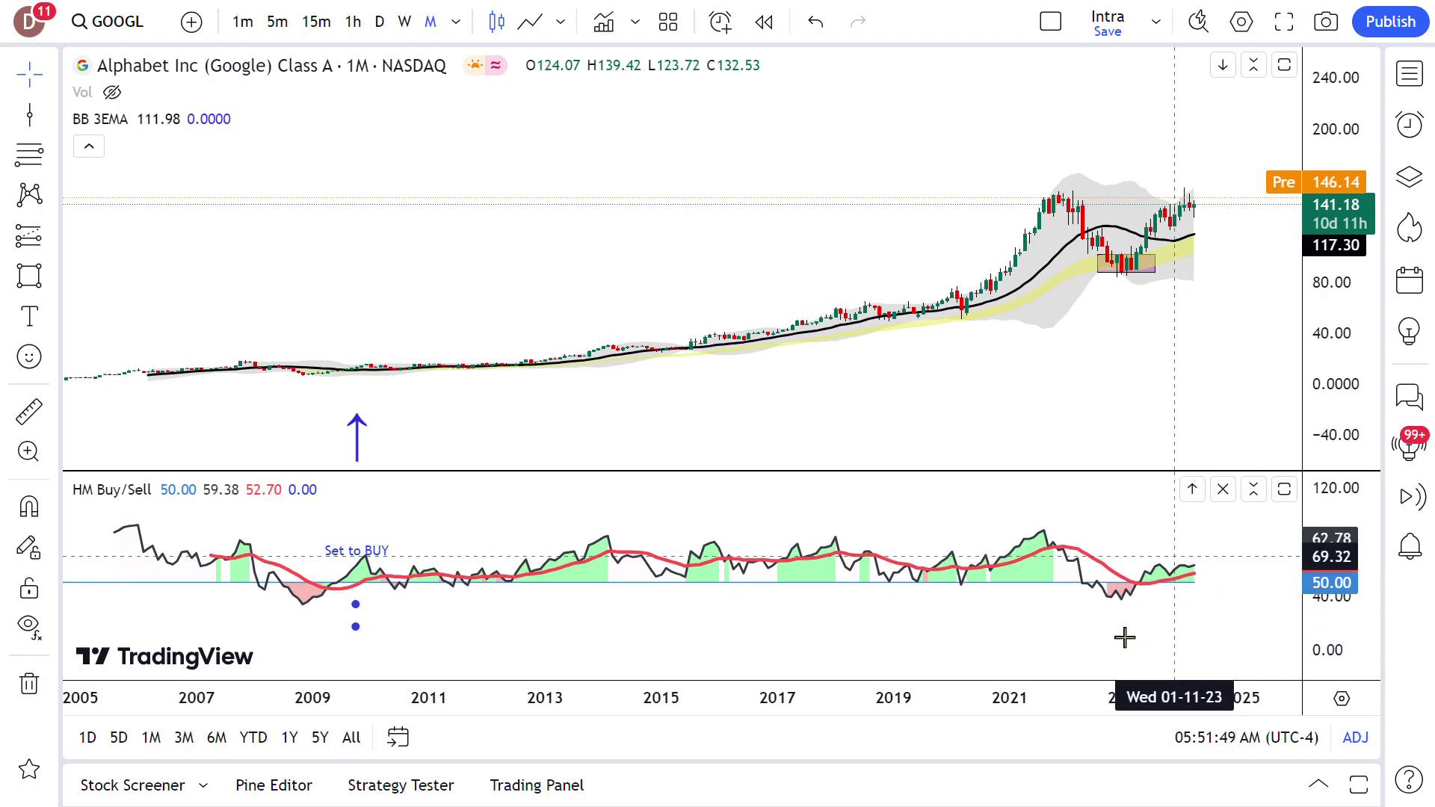
Step: Maximize the price pane, delete the 2022–2023 rectangle, and switch to weekly bars
drag(1358, 390, 1346, 308)
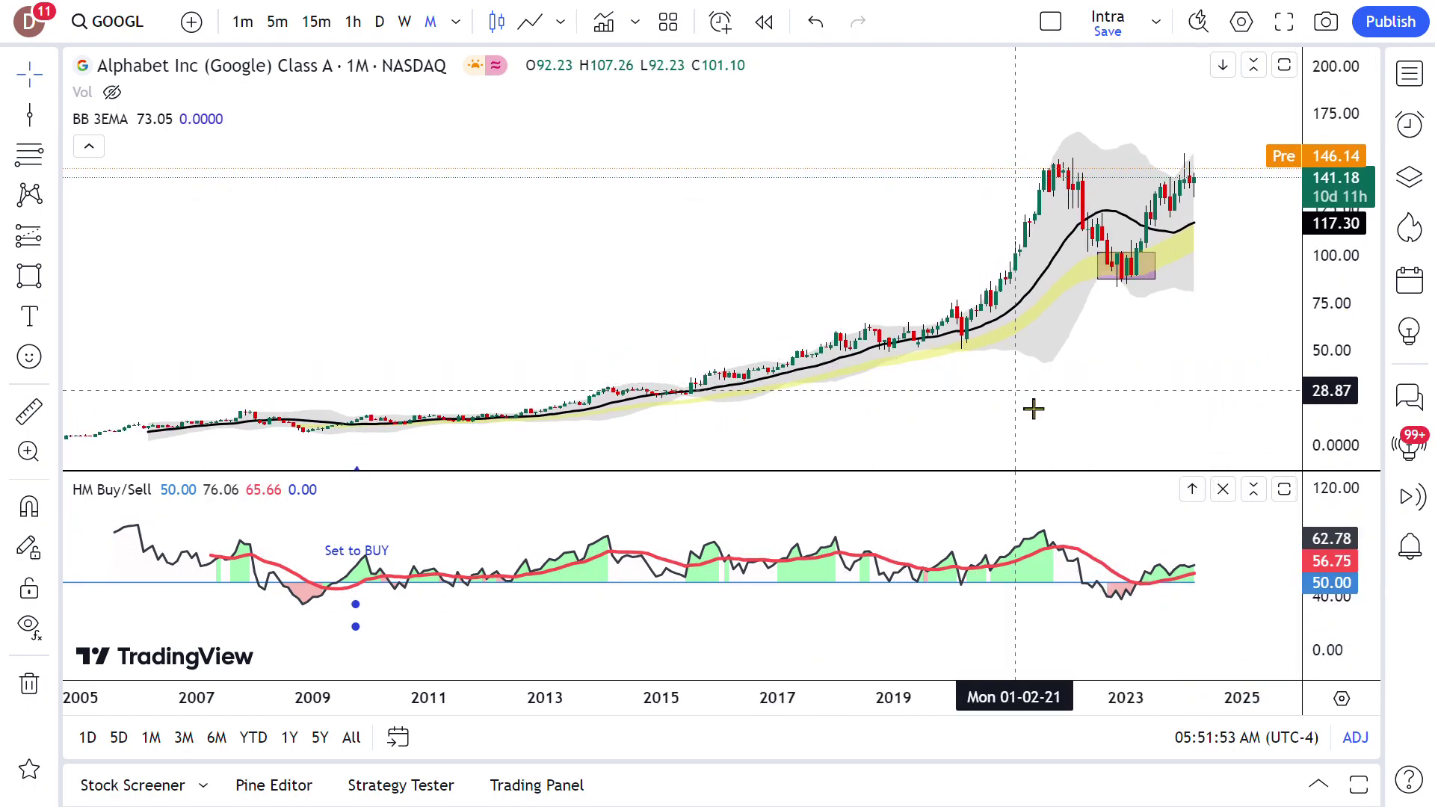
double_click(1104, 433)
scroll(1105, 449, up, 5)
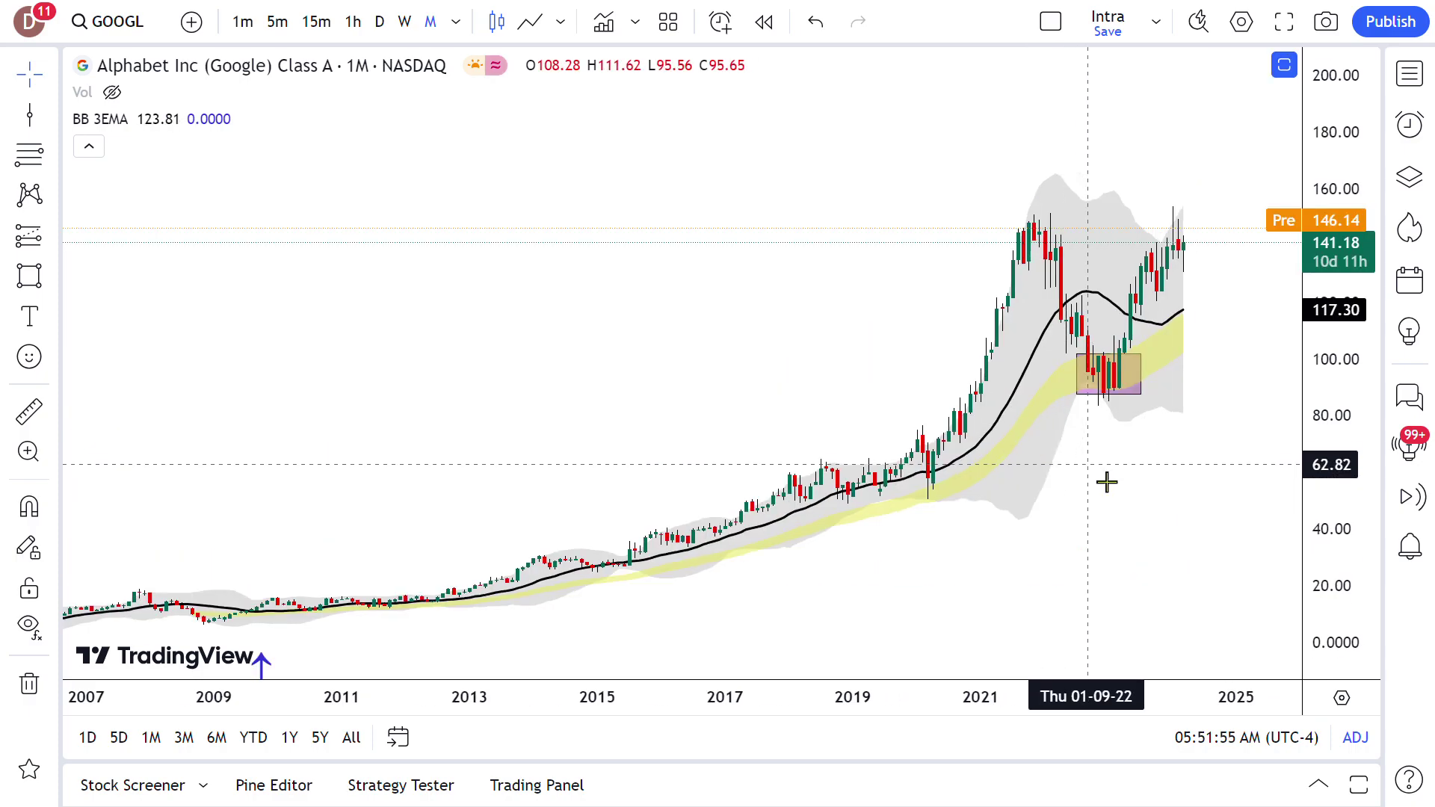
click(1101, 404)
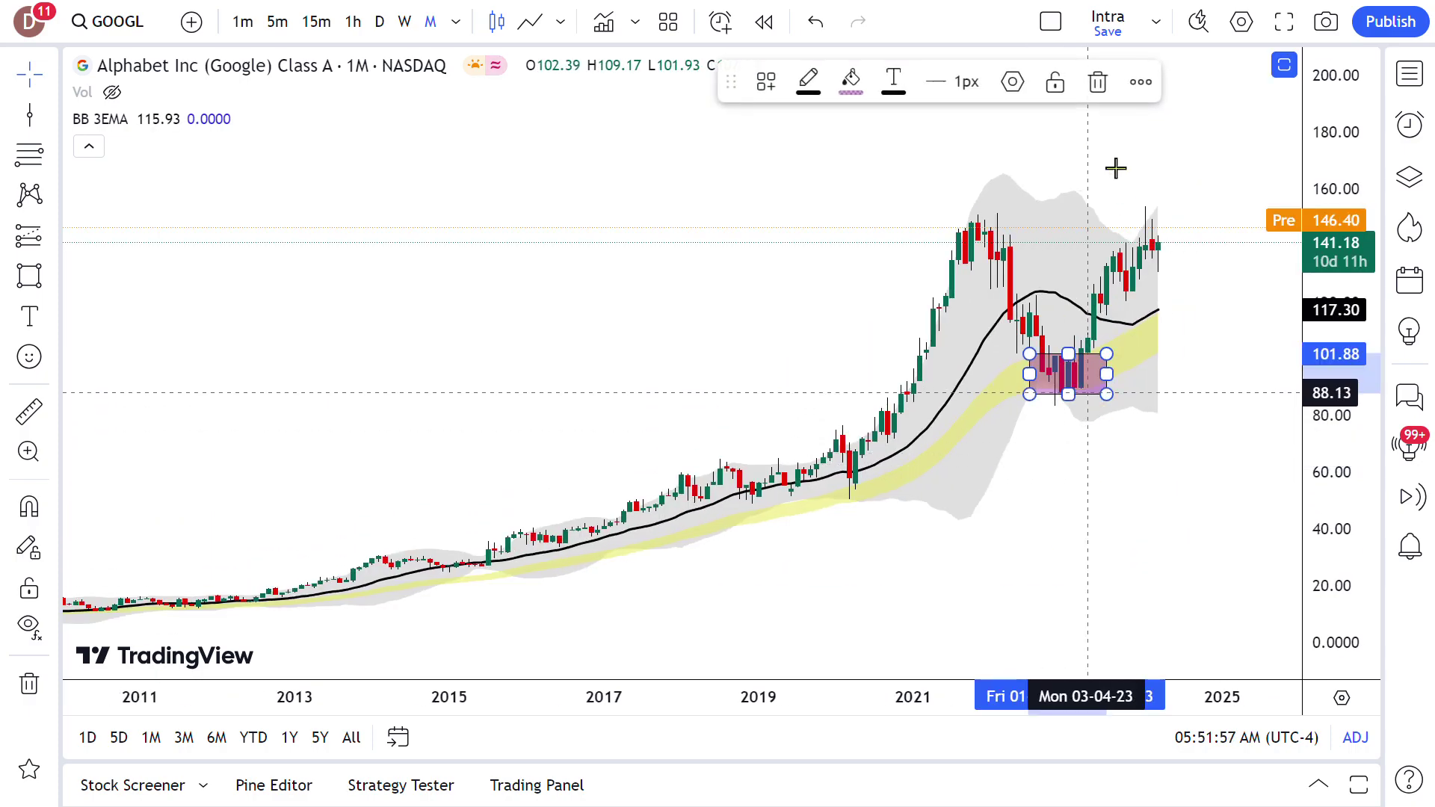
click(1099, 90)
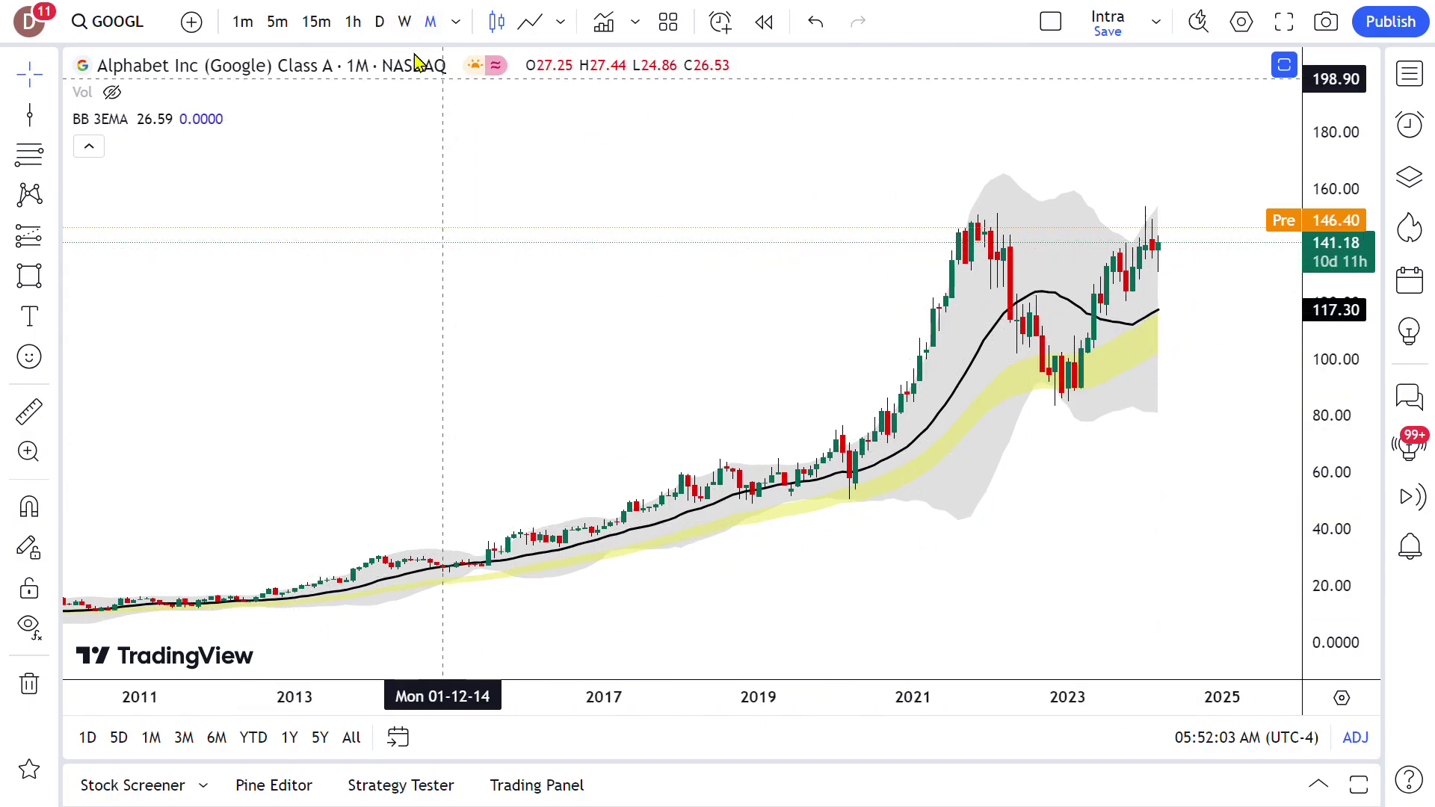
click(409, 30)
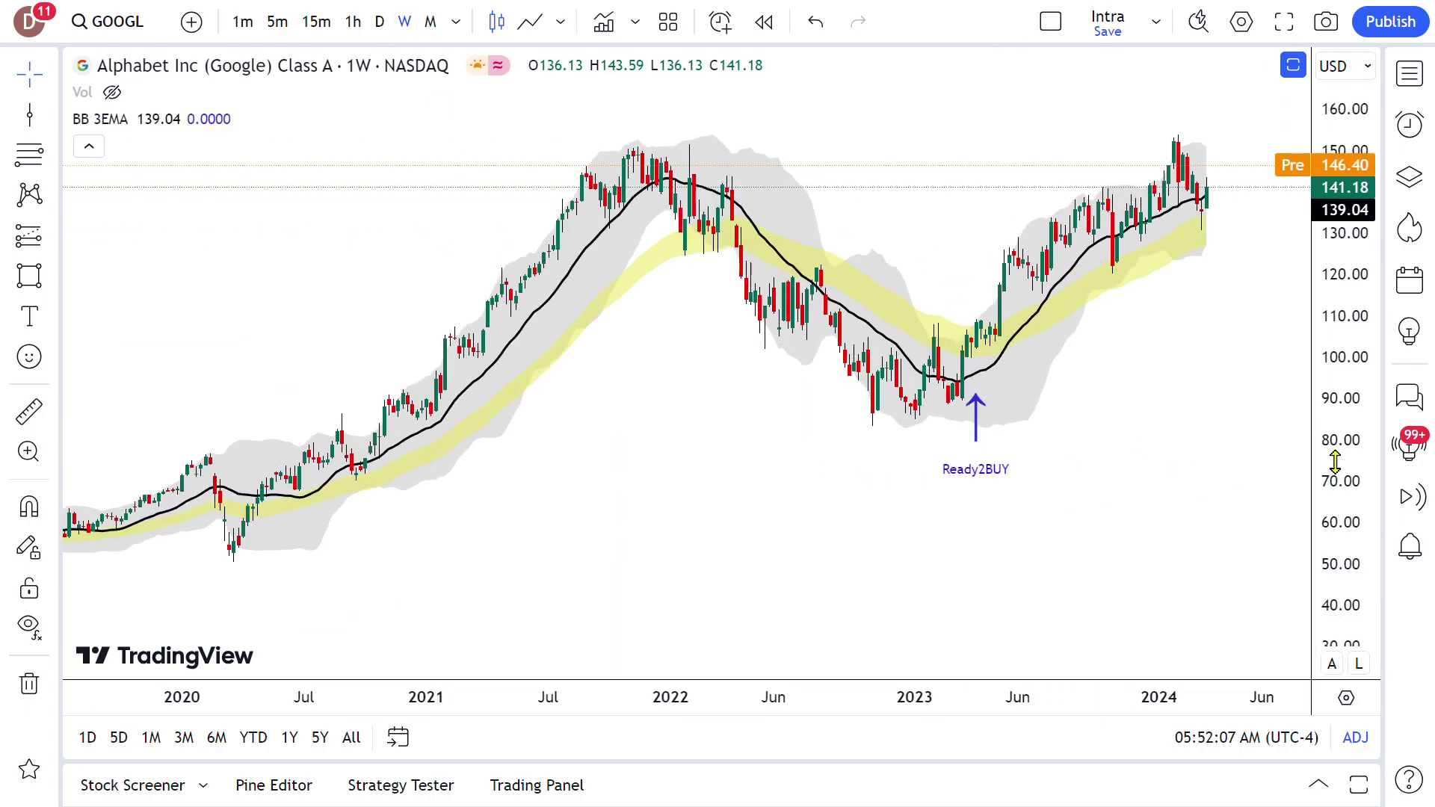
Step: Frame the weekly chart on late 2021 to early 2024 with taller candles
scroll(1041, 567, up, 2)
scroll(1041, 567, up, 1)
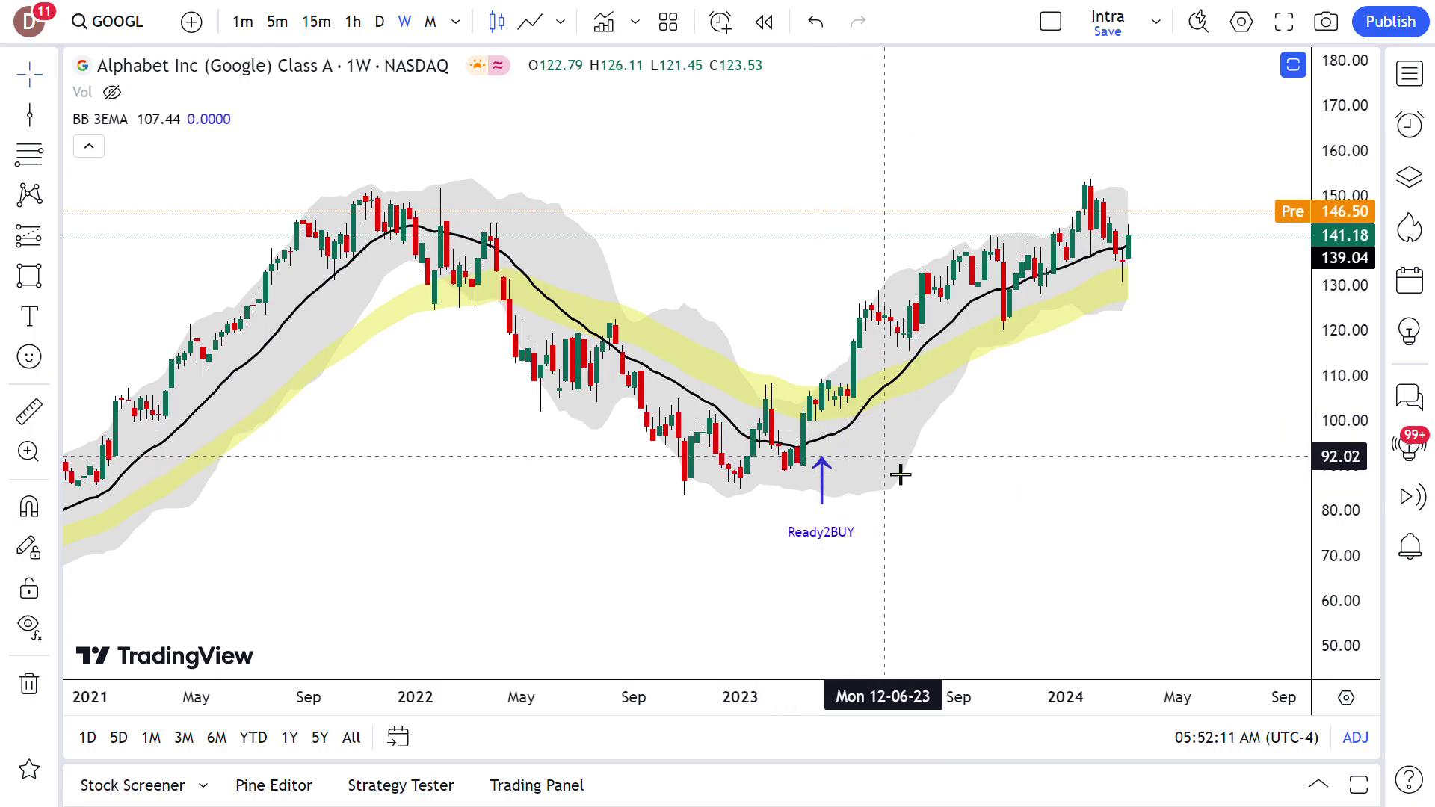
drag(904, 474, 1015, 474)
scroll(1018, 479, up, 2)
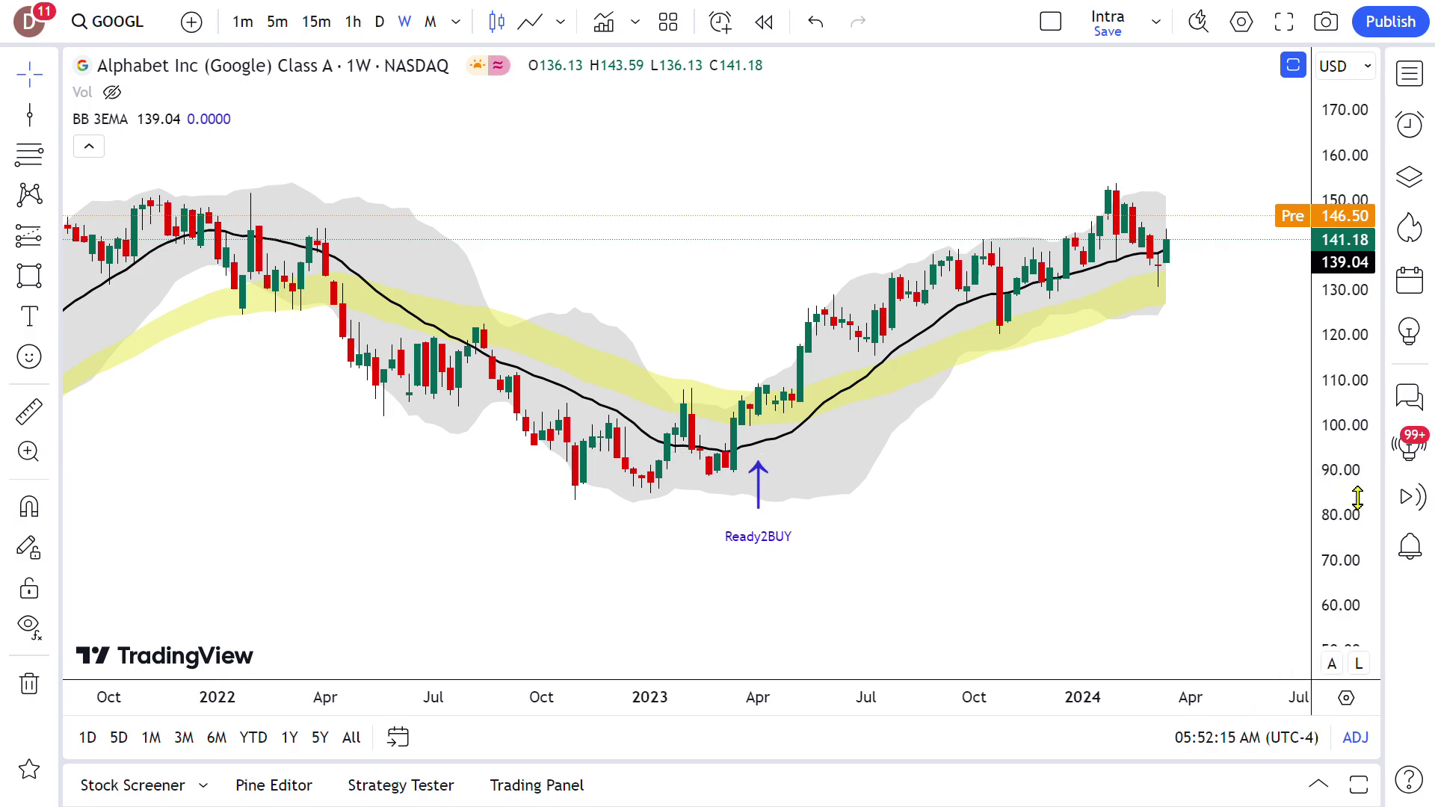
drag(1357, 498, 1357, 456)
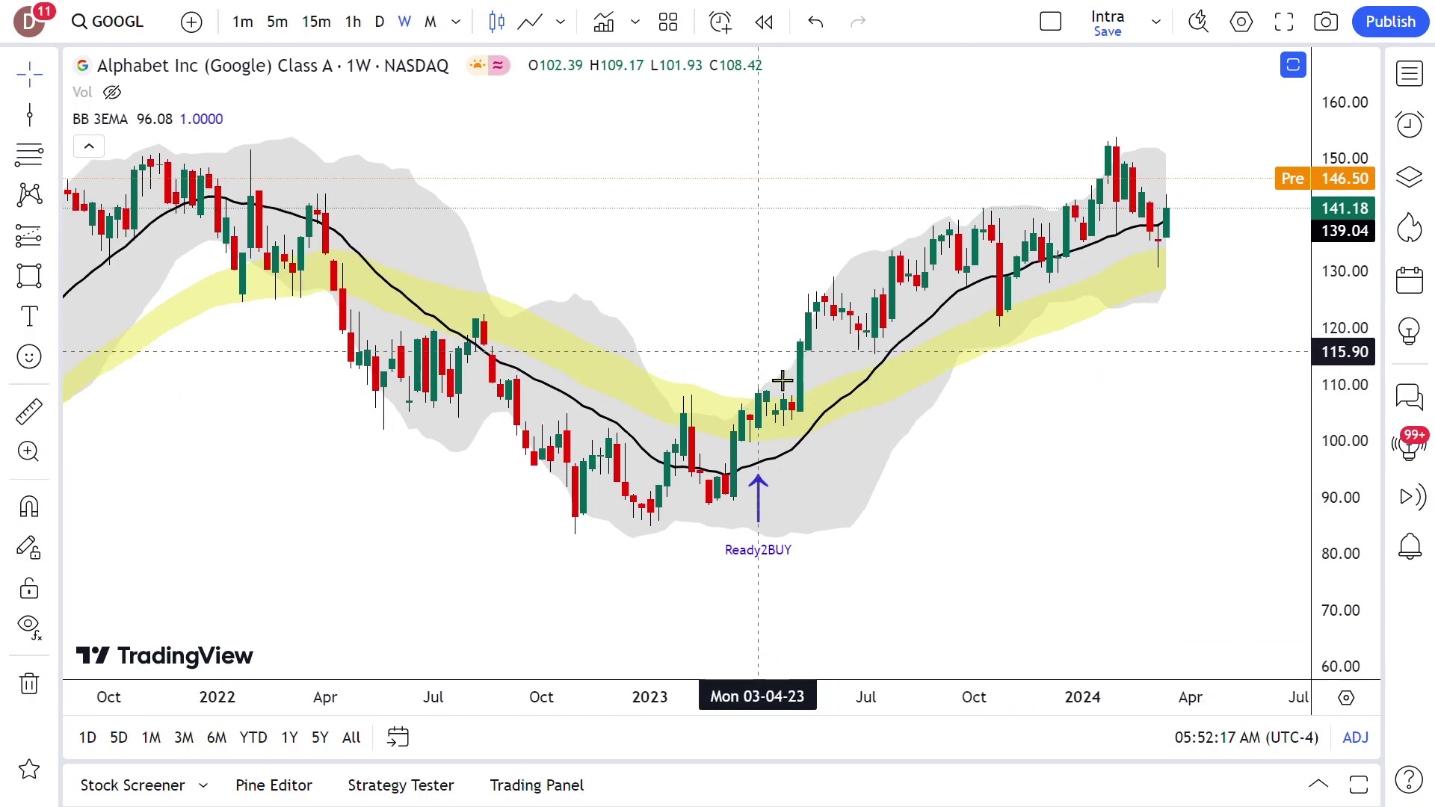
scroll(1105, 487, up, 3)
drag(1335, 531, 1335, 490)
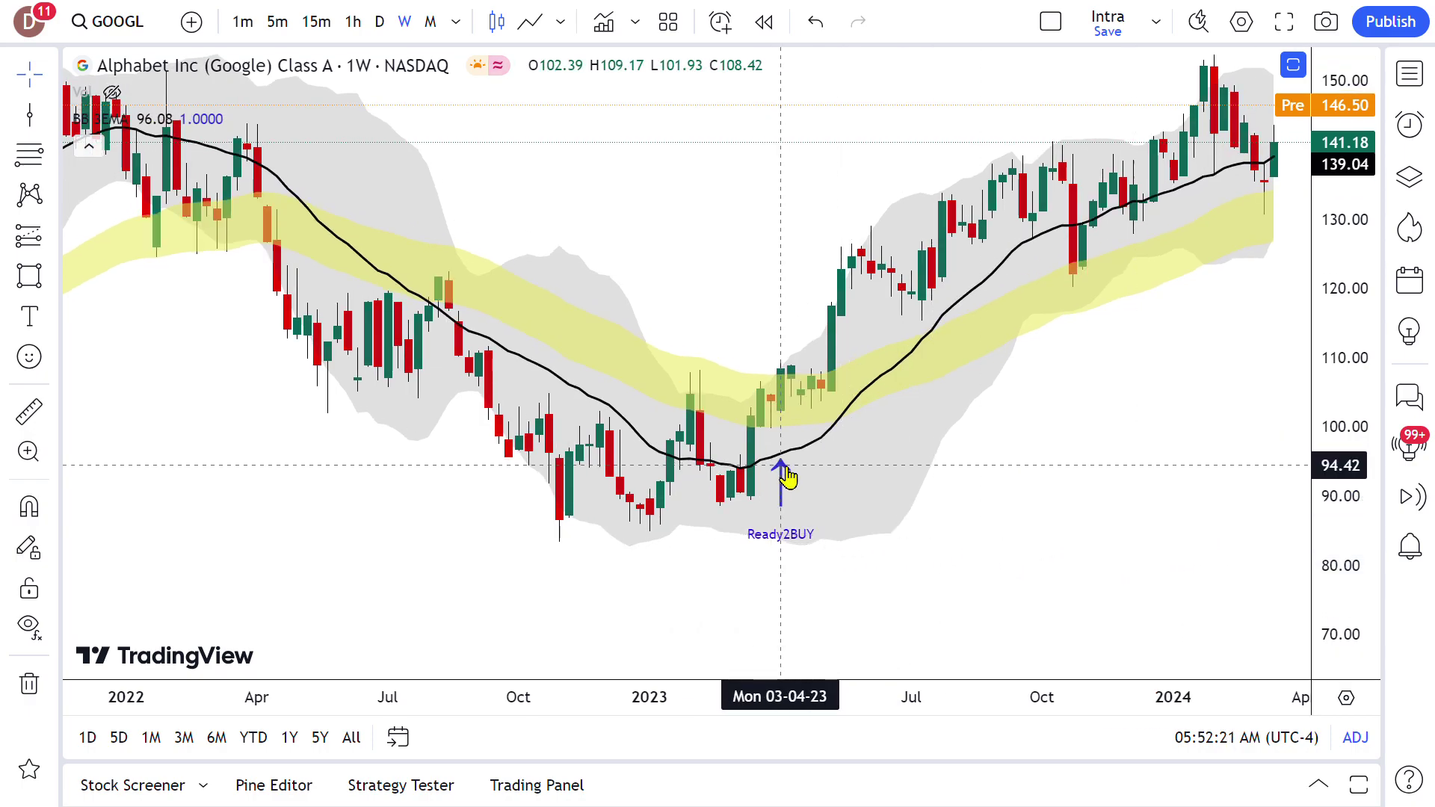
click(764, 22)
Step: Start the weekly replay from the late March 2023 candle at 1x speed
click(769, 182)
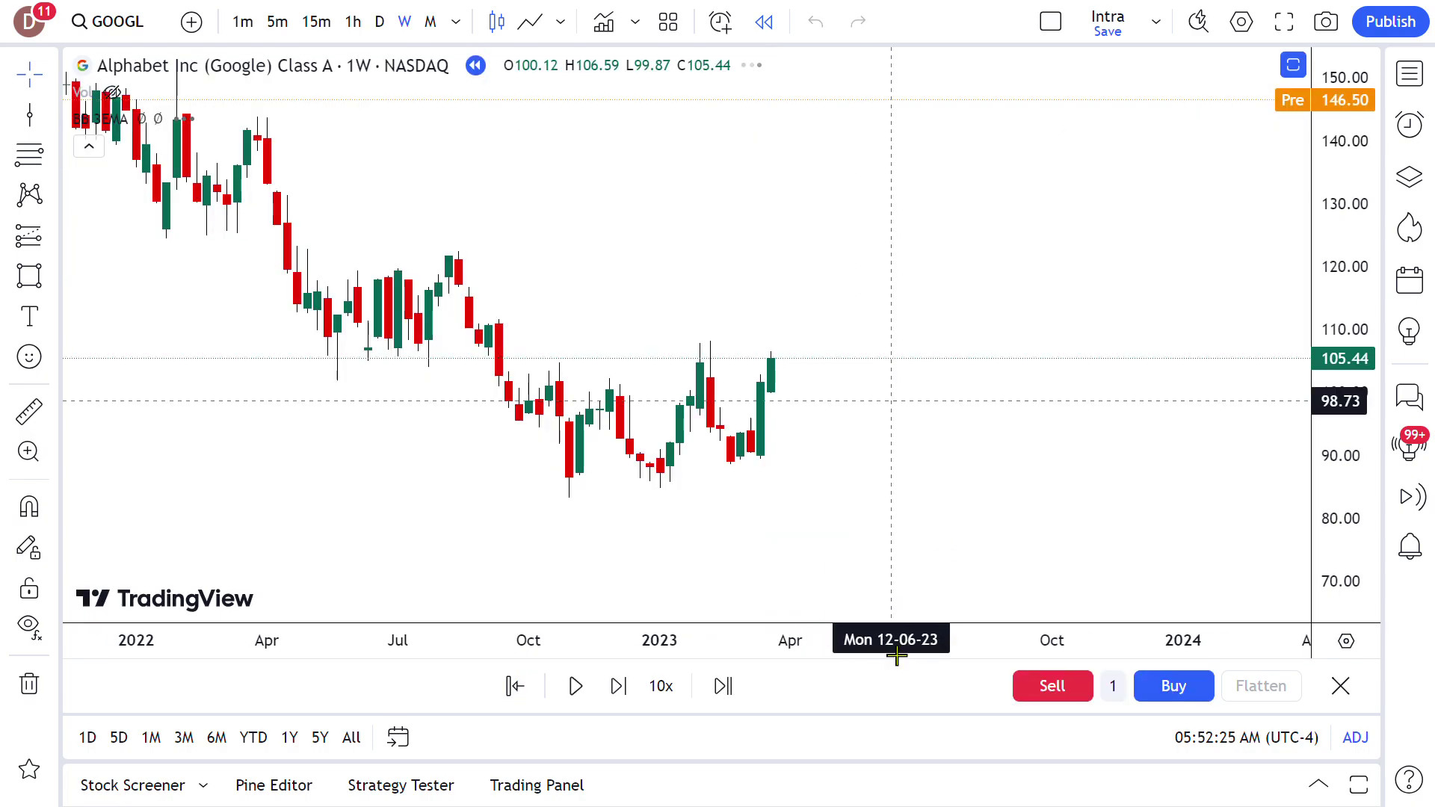
click(661, 686)
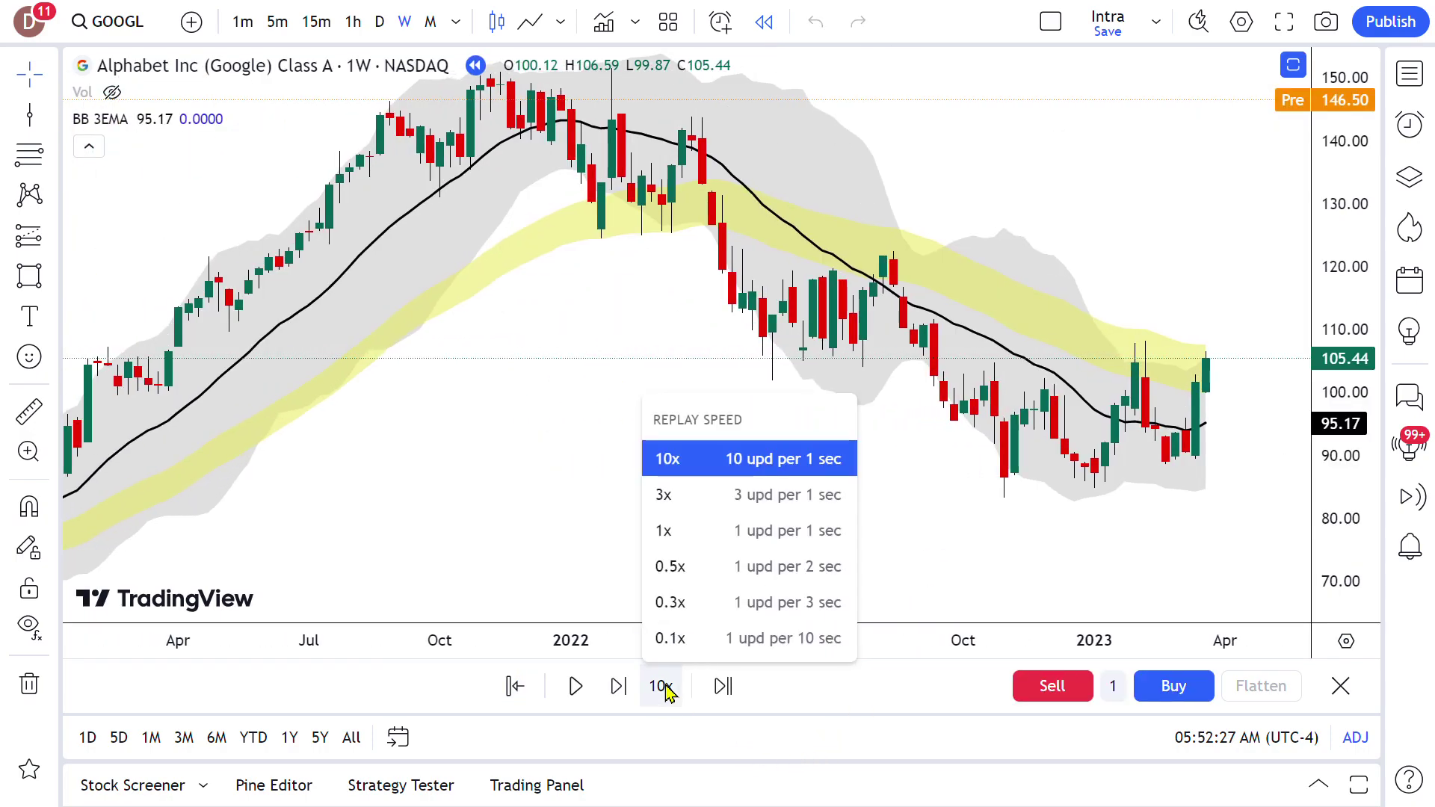
click(724, 533)
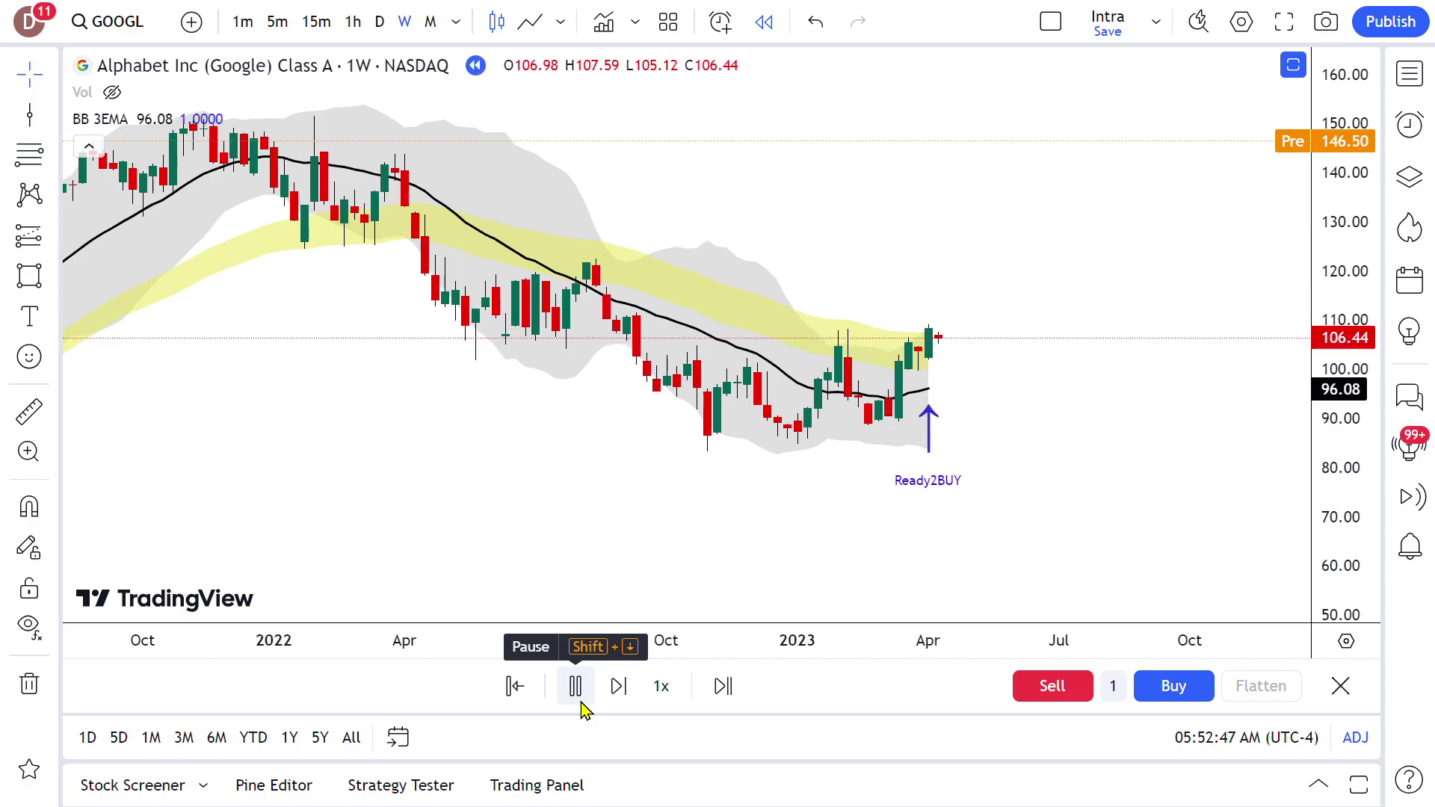
Step: Draw a rectangle from about 106.7 down to 100.7 right of the last candle
drag(1349, 518, 1349, 463)
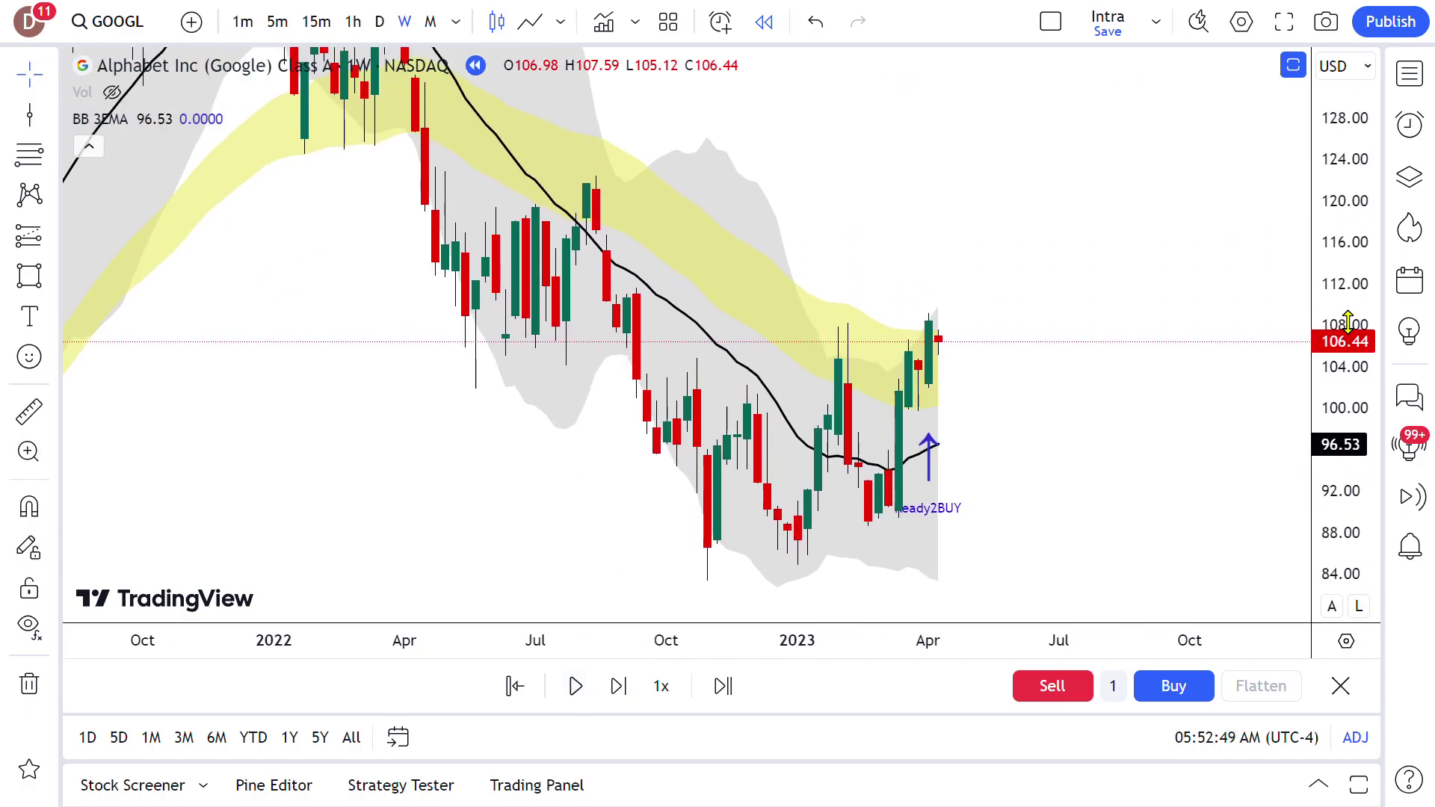
scroll(1099, 401, up, 2)
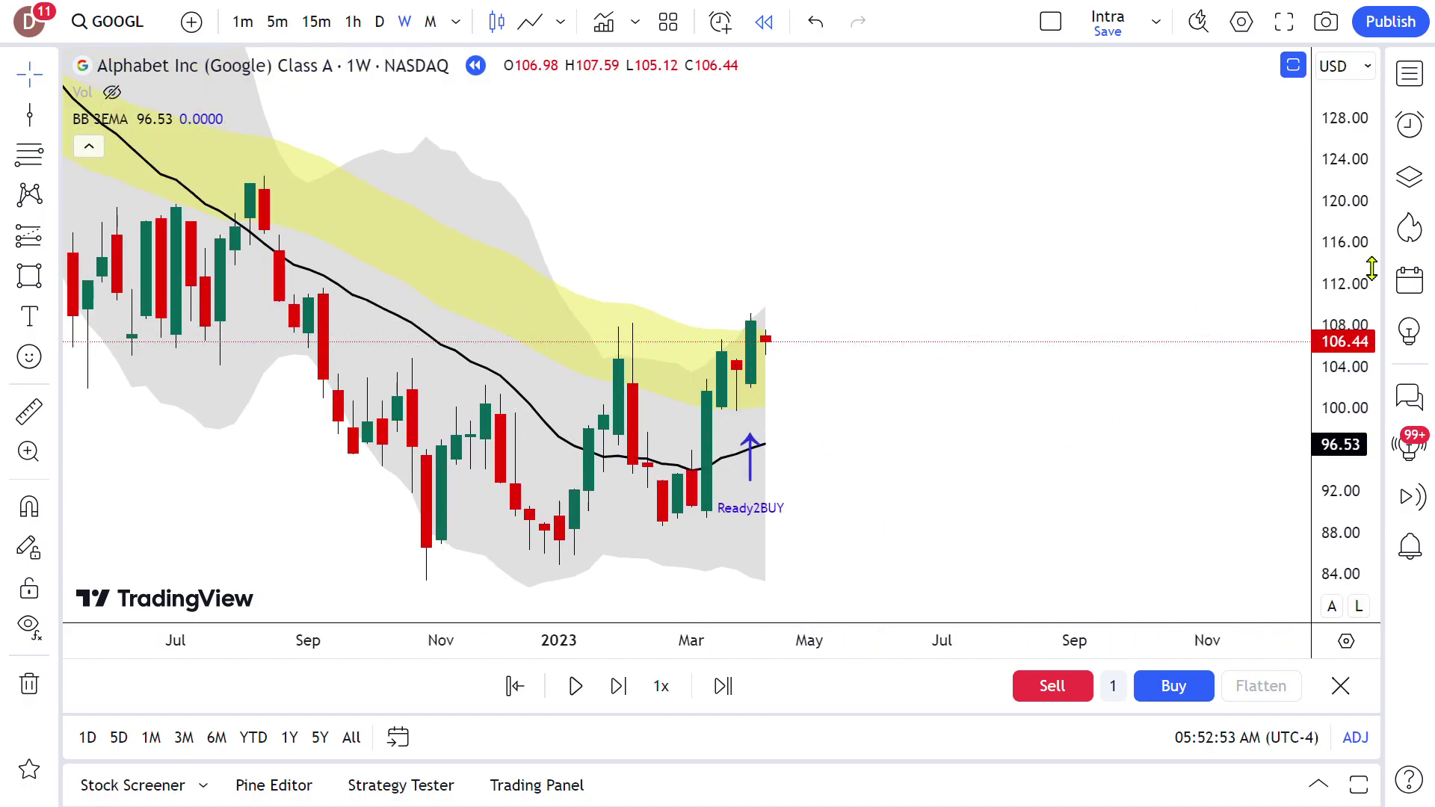
drag(1361, 272, 1366, 389)
click(29, 275)
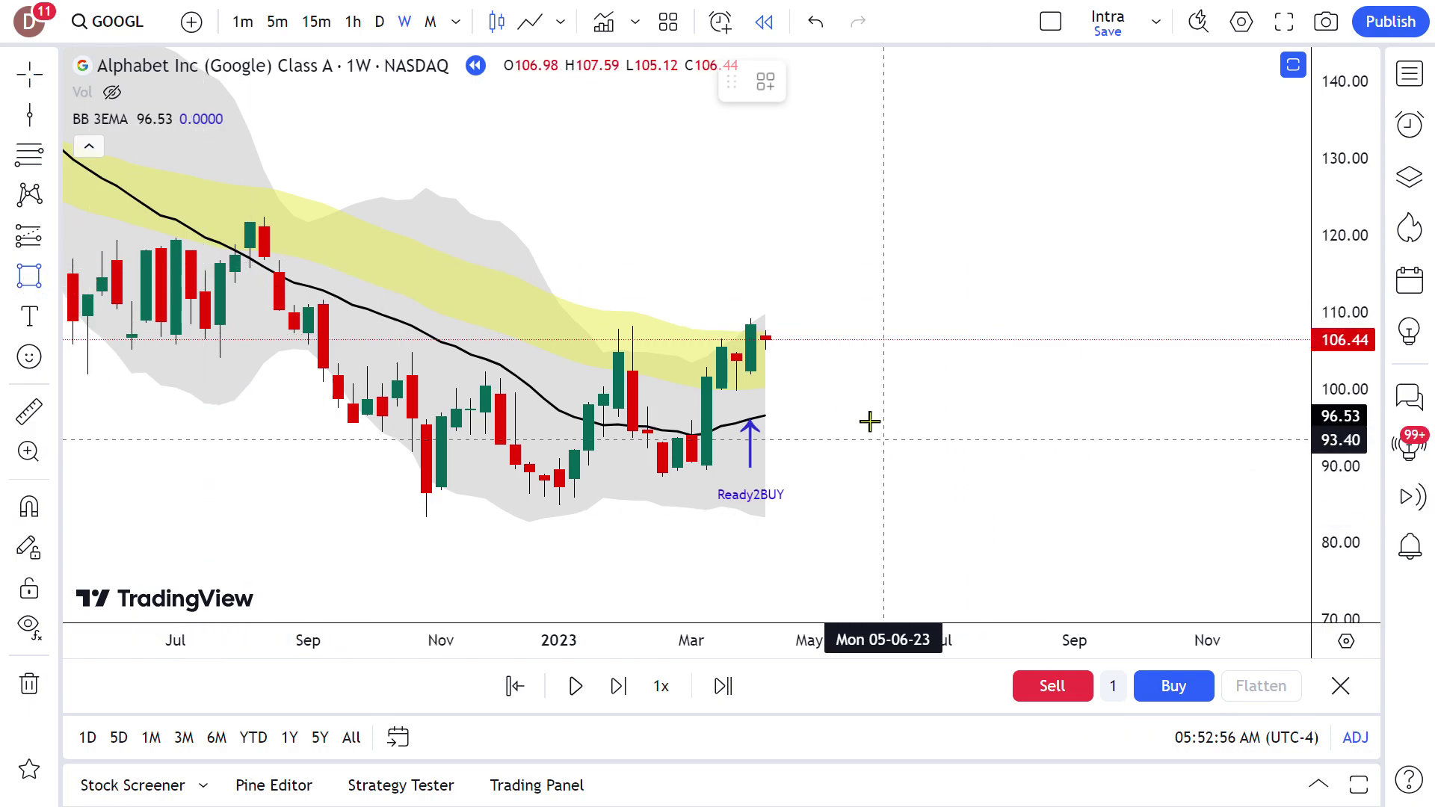
click(802, 378)
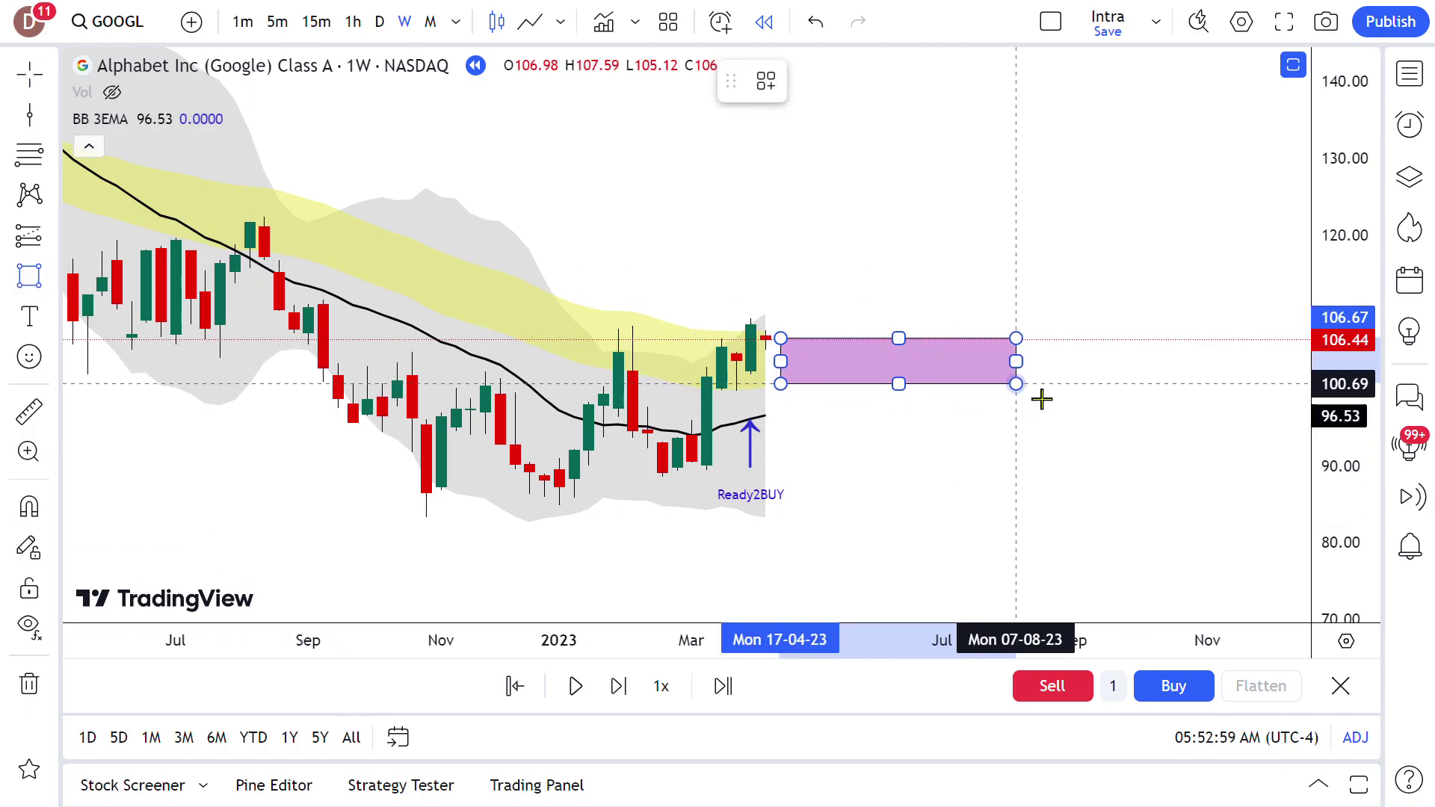
click(1031, 382)
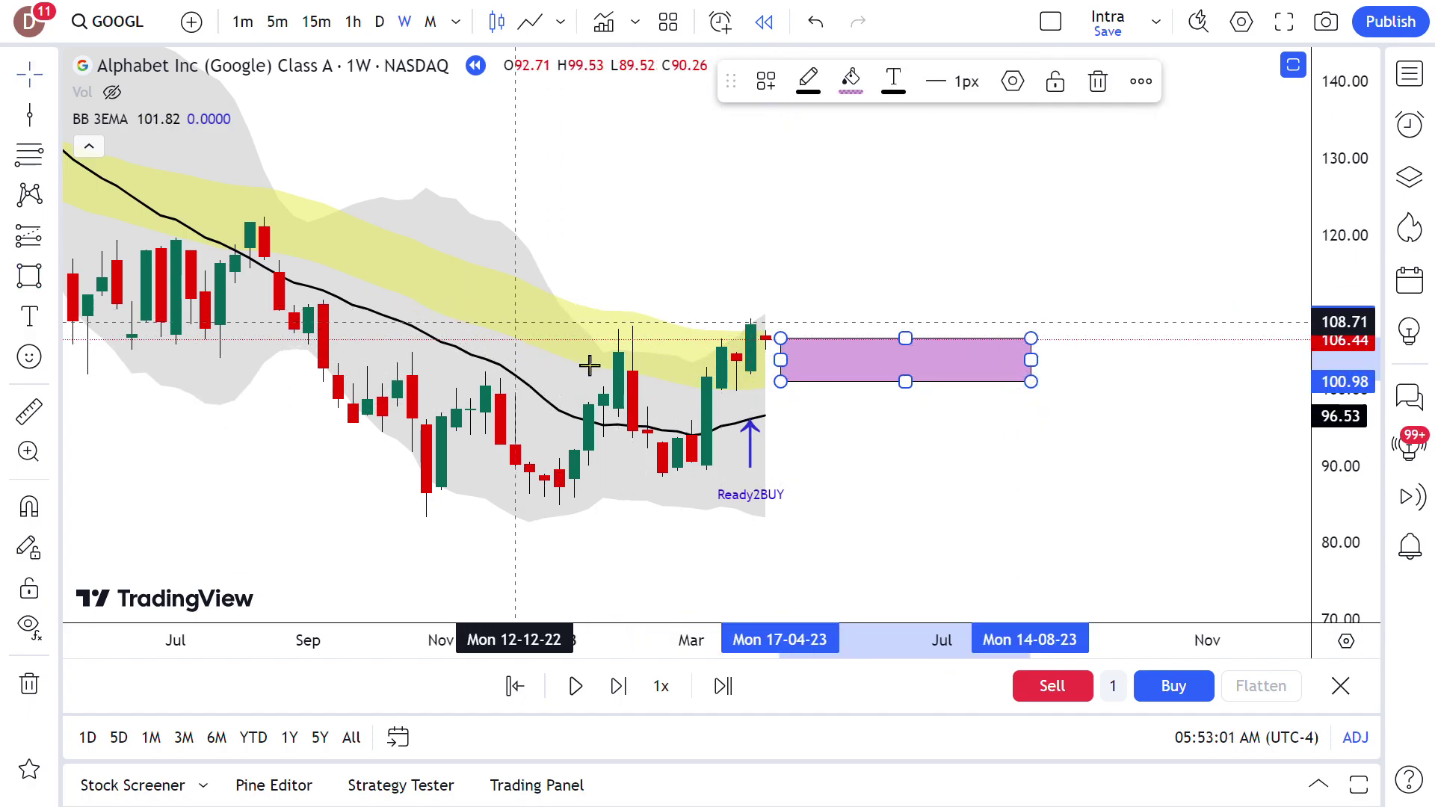
click(884, 138)
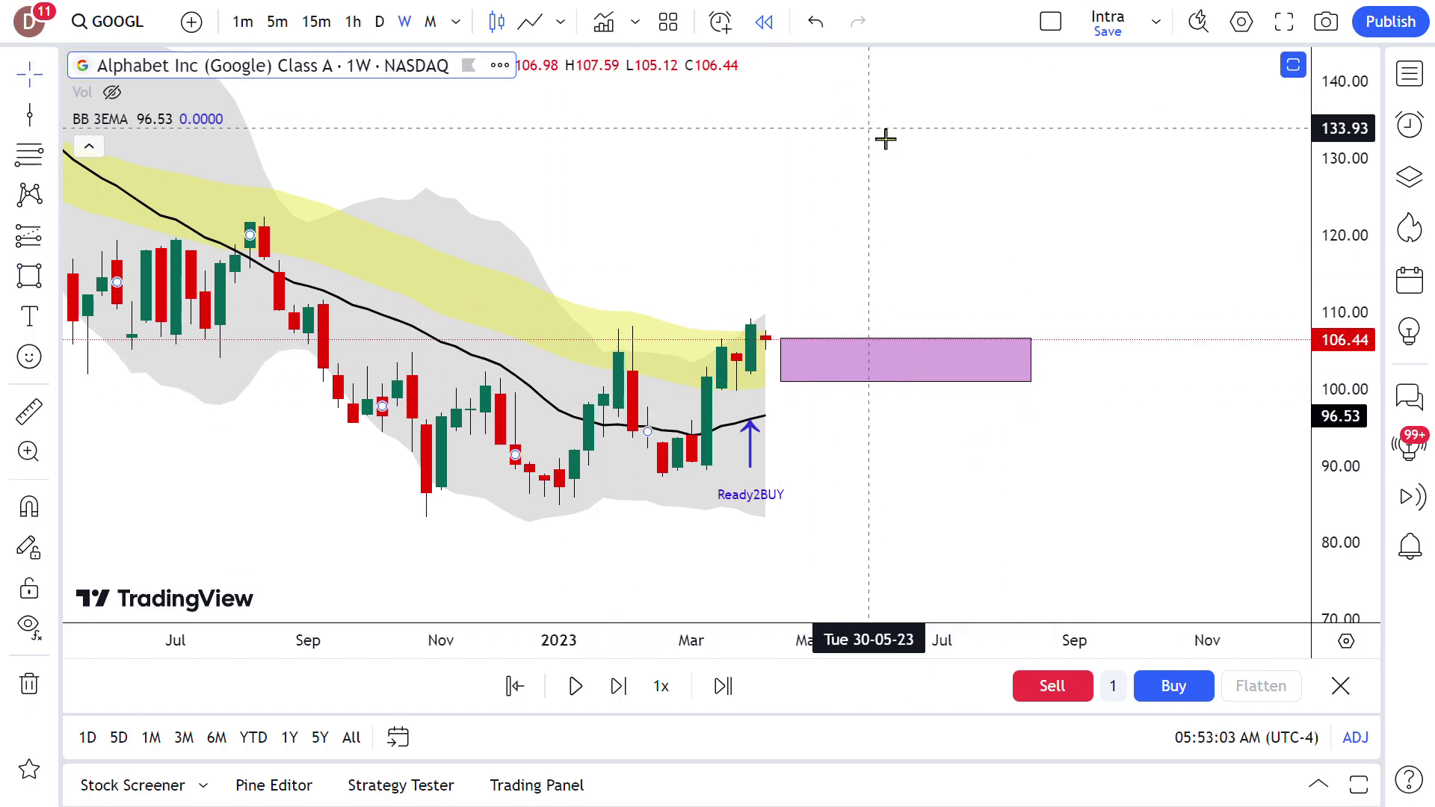
Step: Fill the rectangle yellow and align its left edge with the last candle
click(891, 349)
click(854, 84)
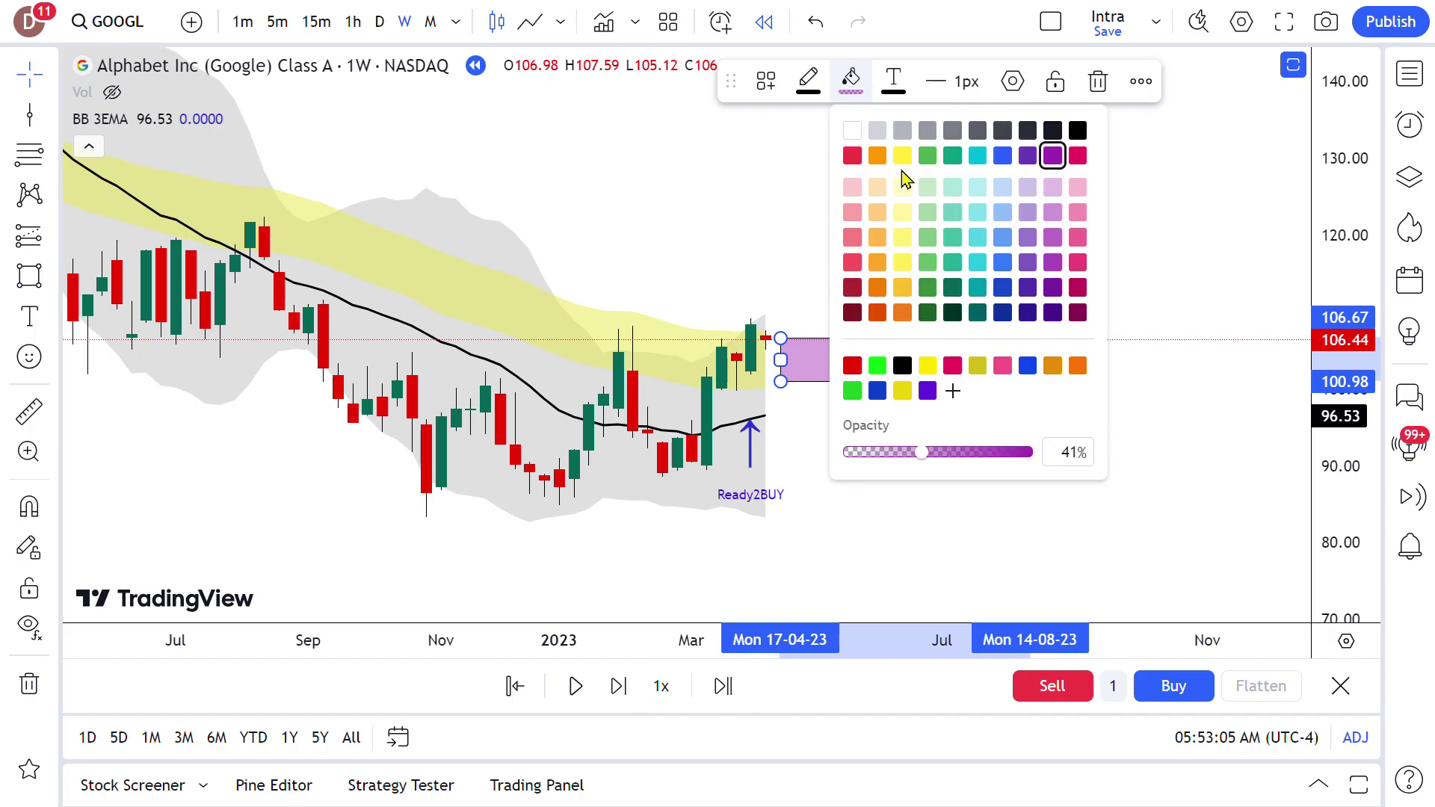
click(903, 155)
click(903, 321)
click(782, 367)
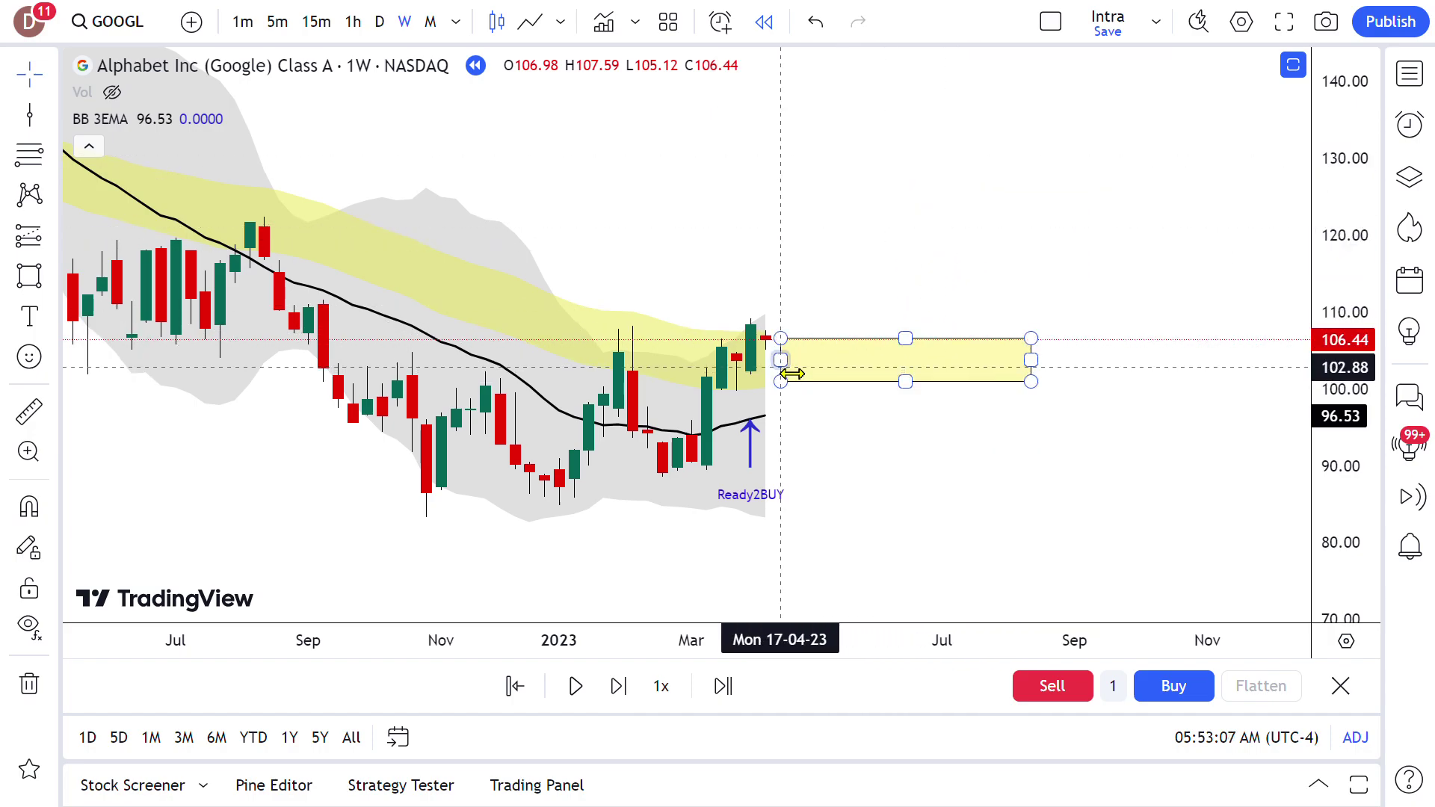
click(922, 469)
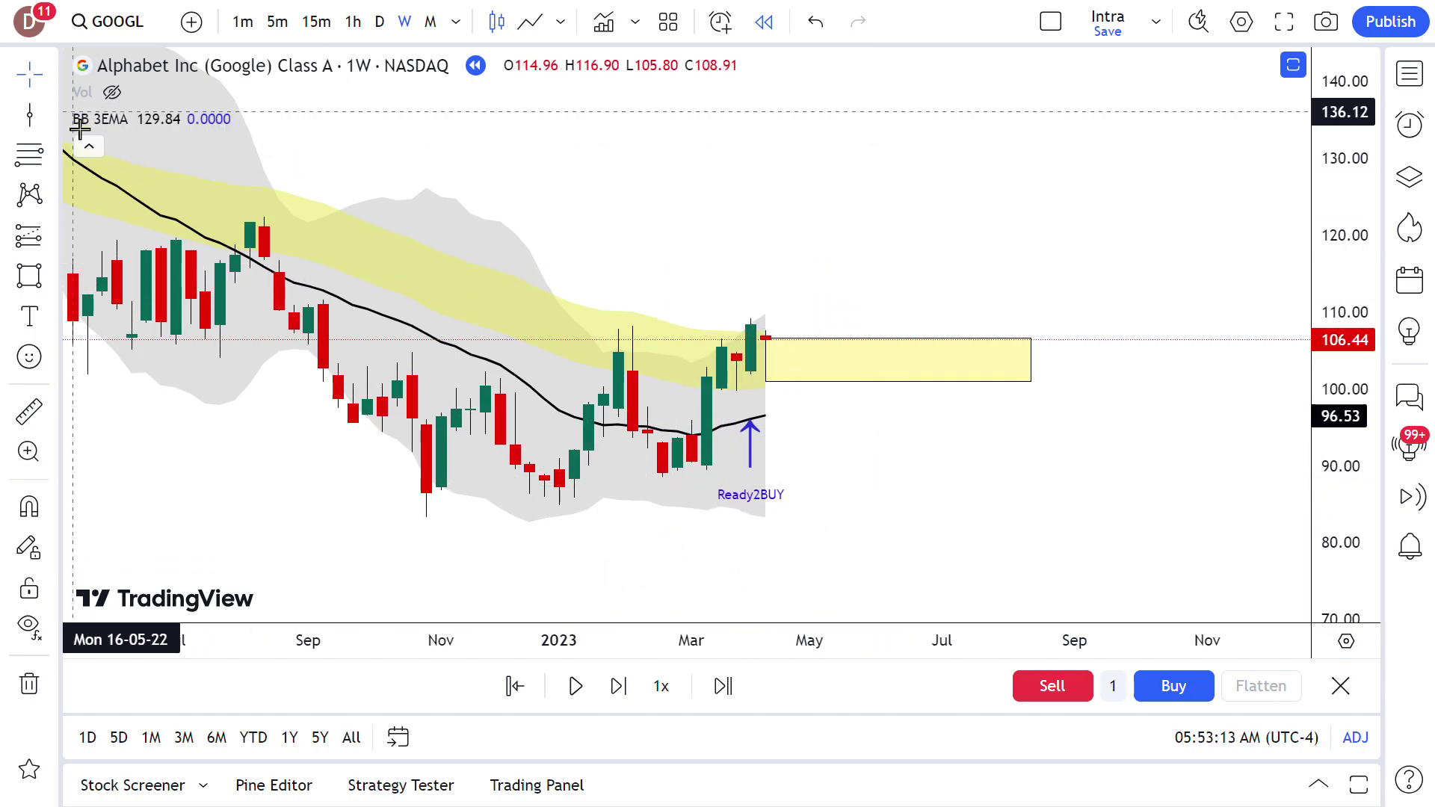
Step: Draw a horizontal ray from the 109.29 late-March 2023 high and set it to 2px
click(53, 114)
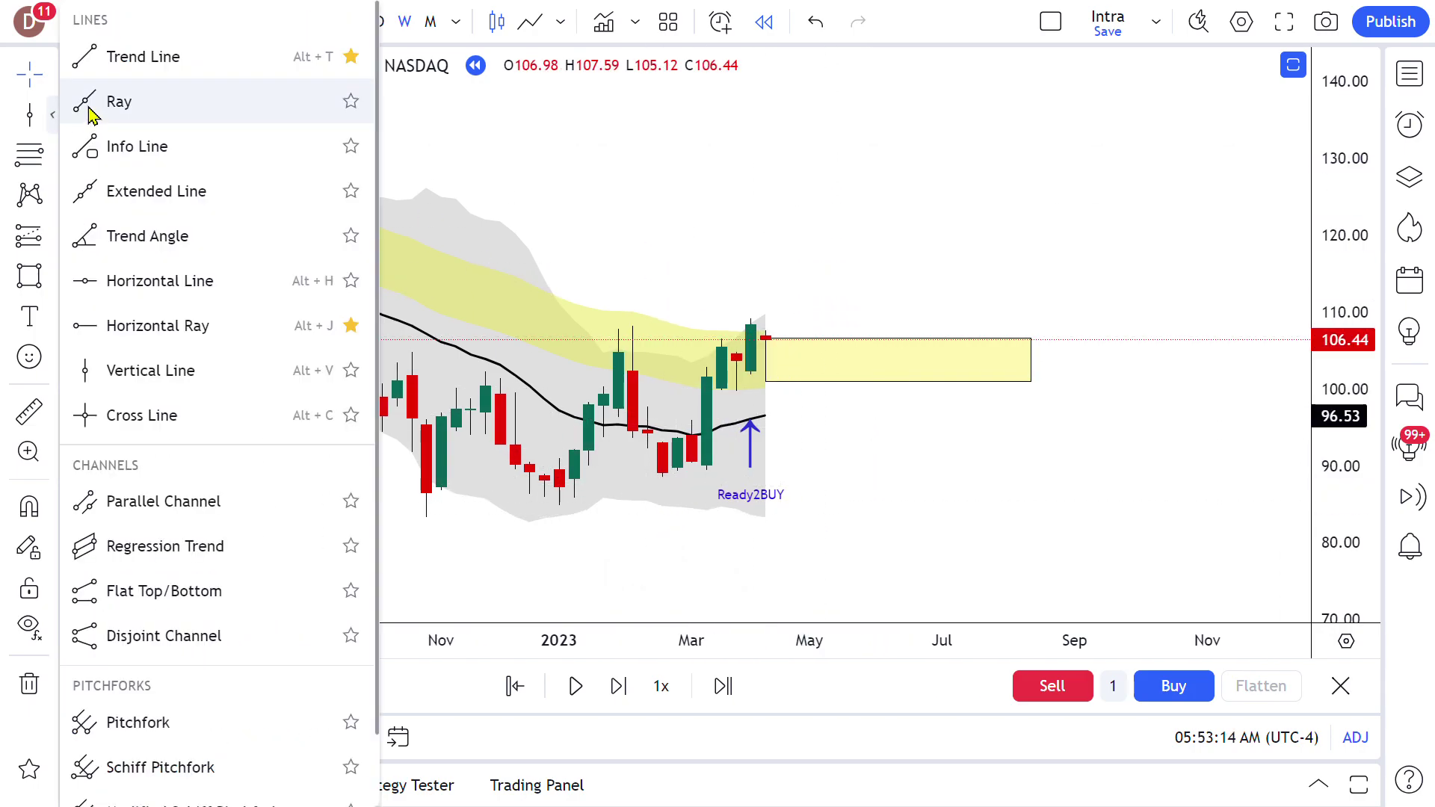
click(84, 328)
click(736, 318)
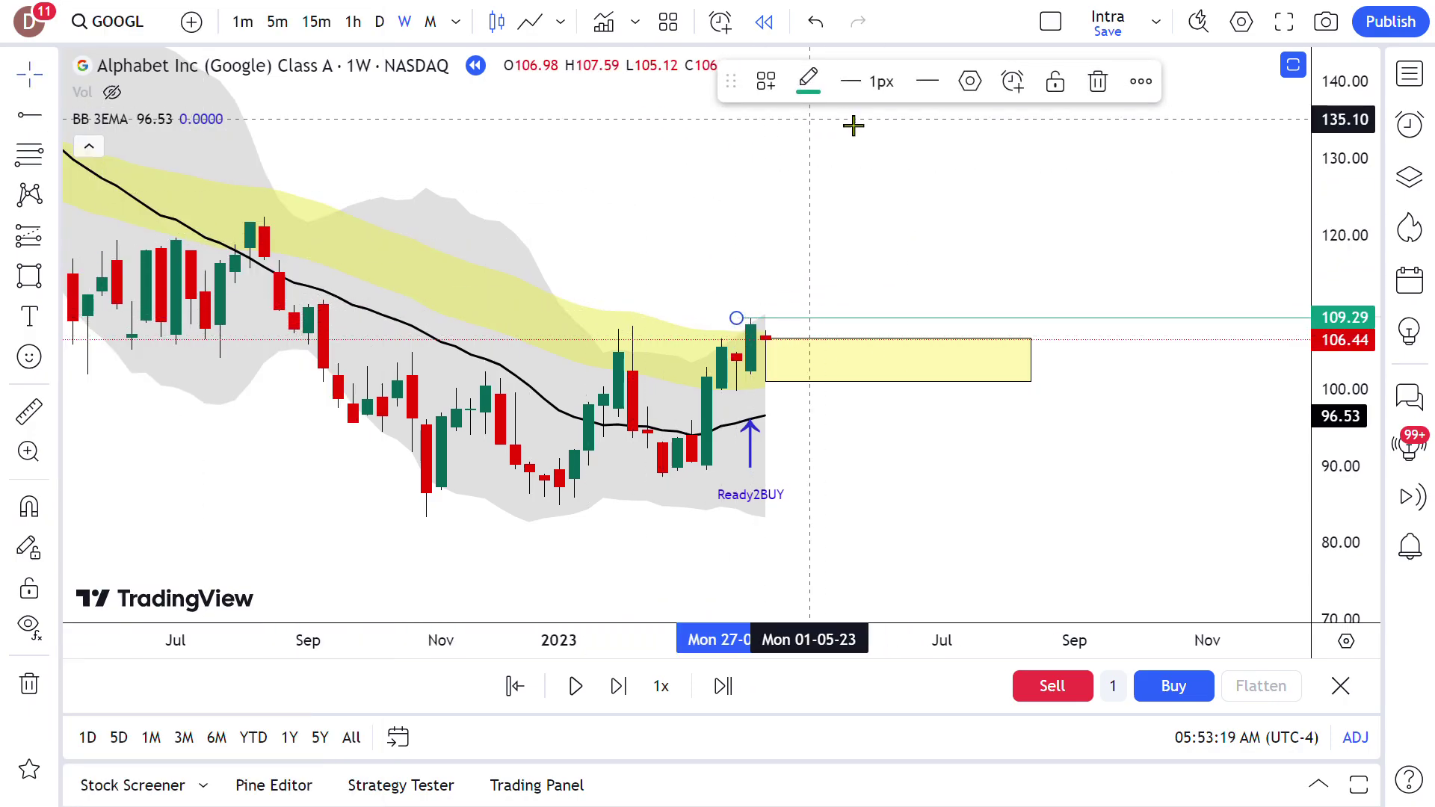
click(867, 82)
click(873, 168)
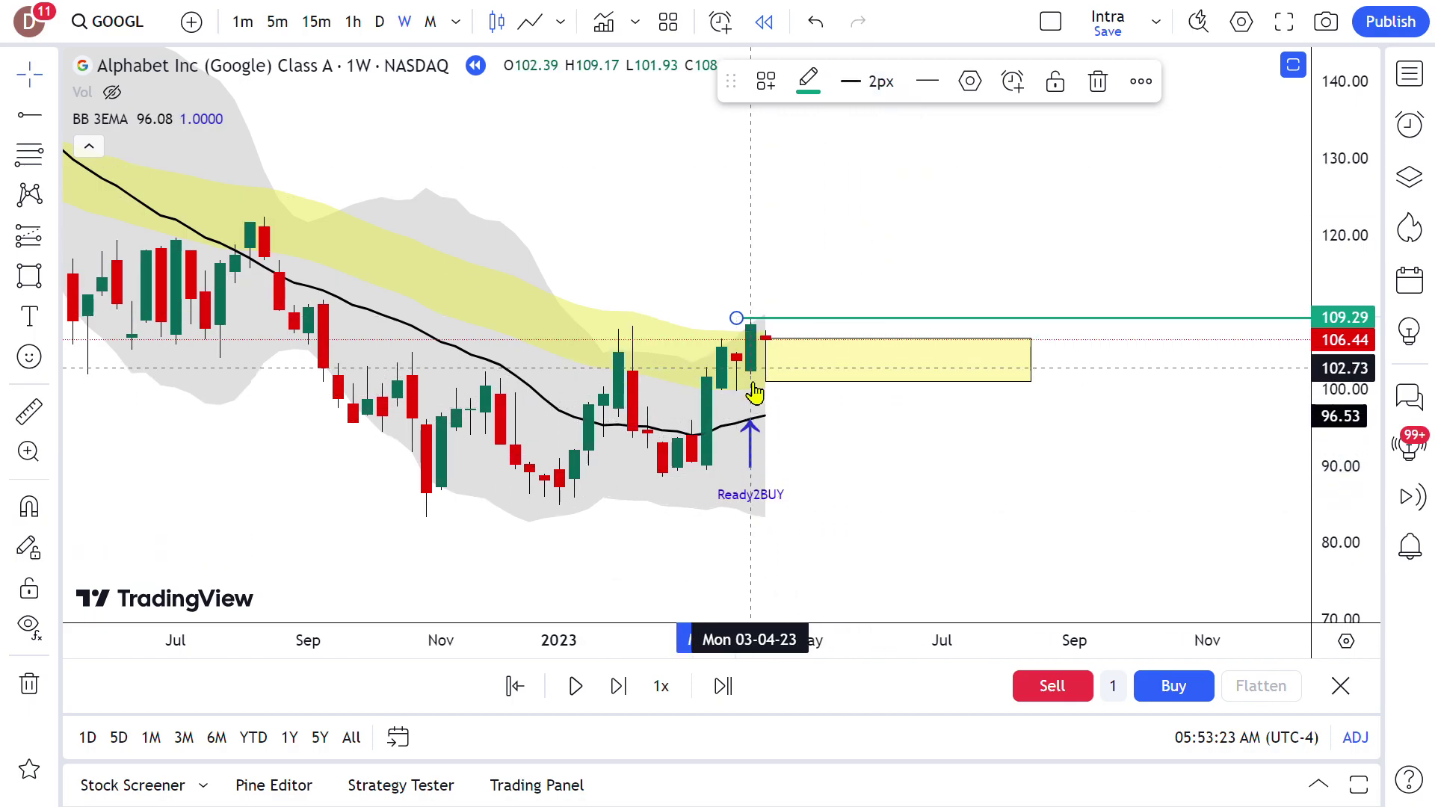
click(872, 448)
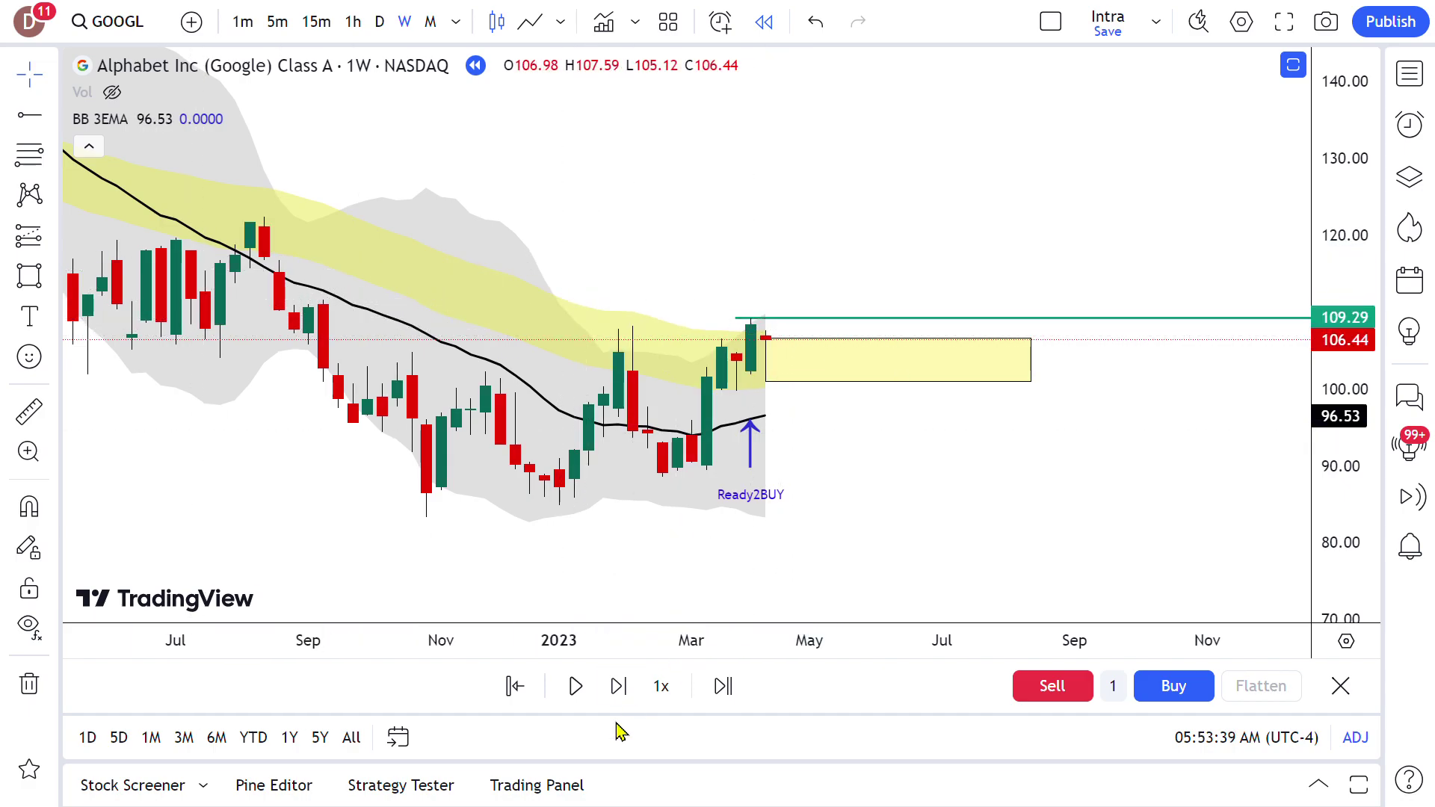
Step: Run replay at 3x speed and zoom out until price breaks 109.29, closing at 123.15
click(676, 686)
click(685, 497)
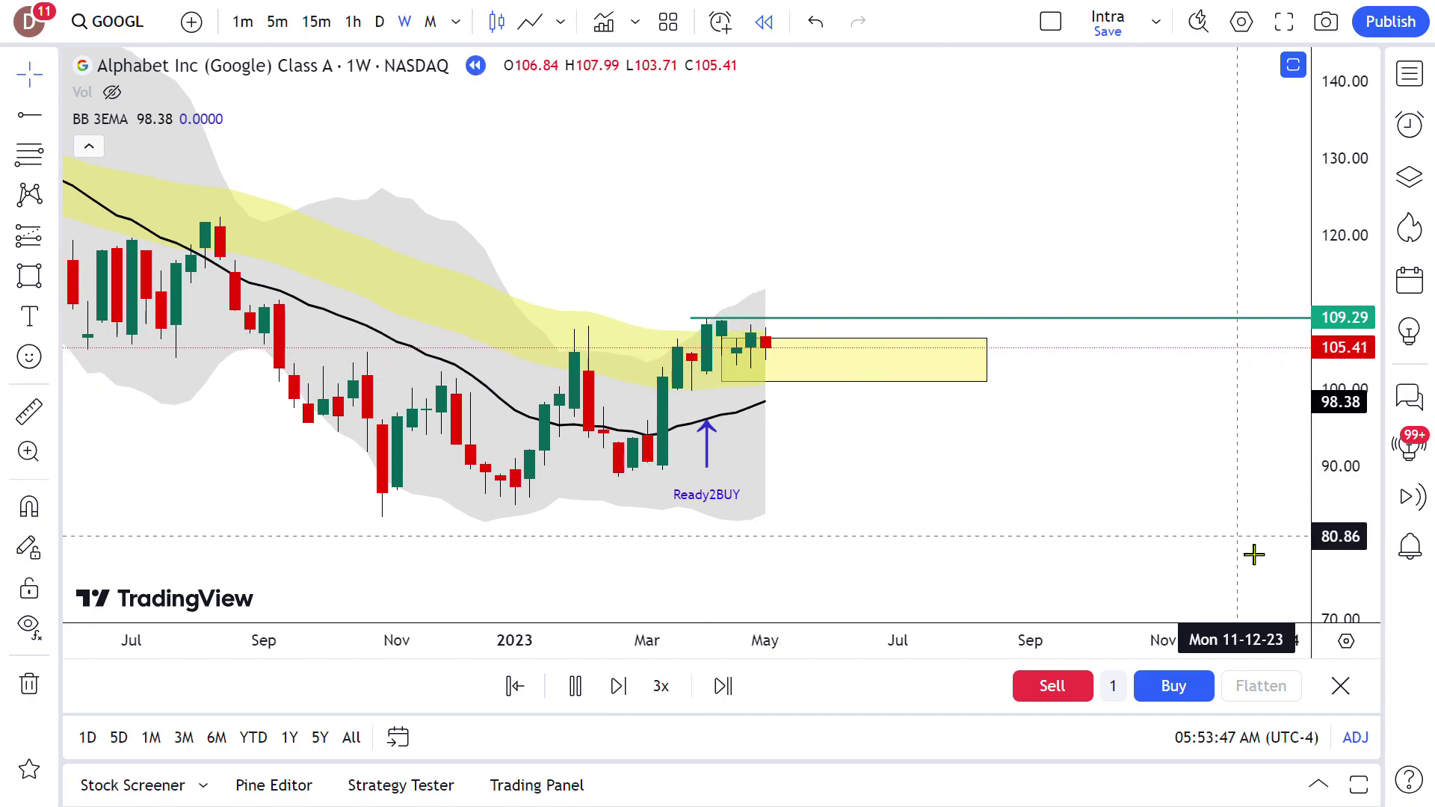
scroll(1262, 527, down, 3)
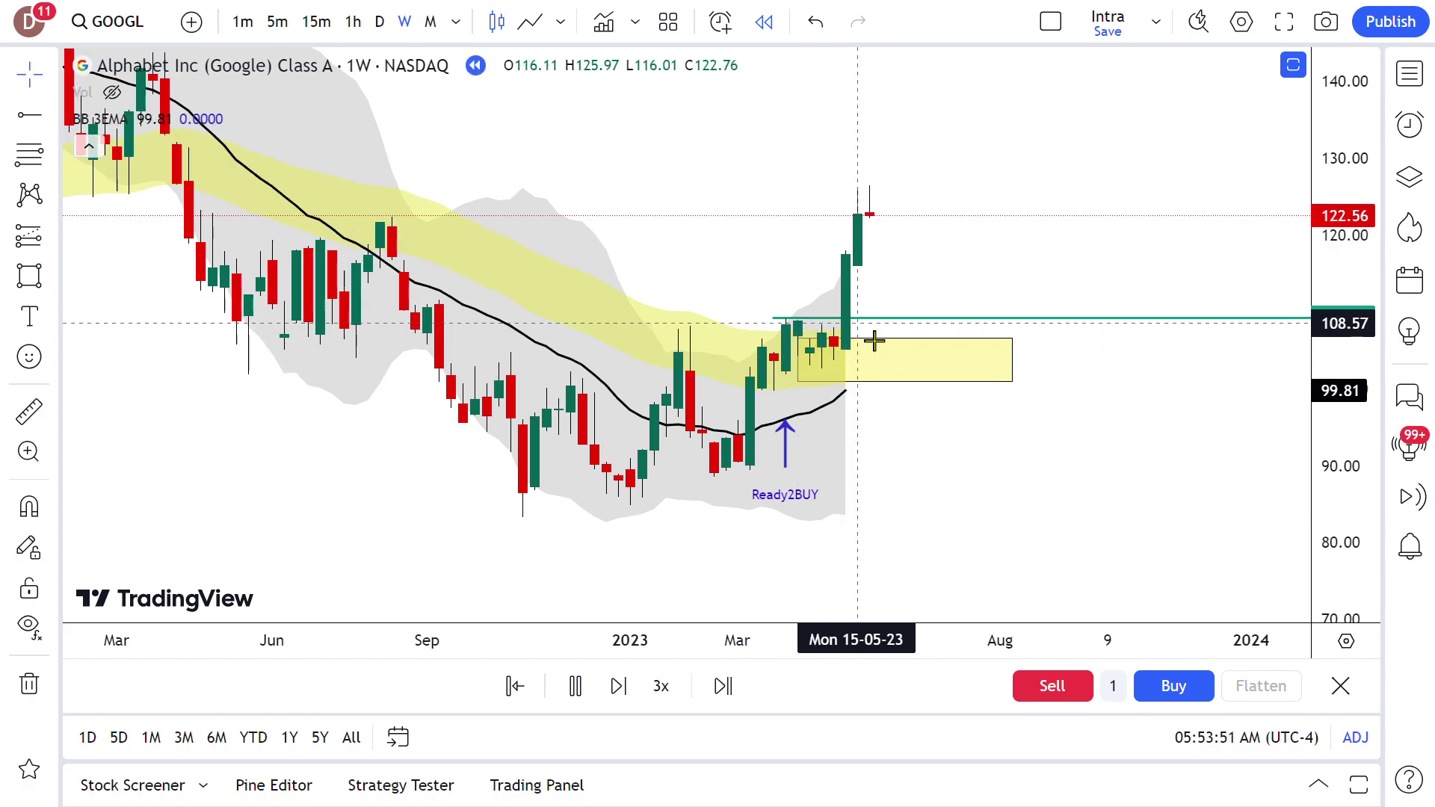
scroll(1345, 484, down, 2)
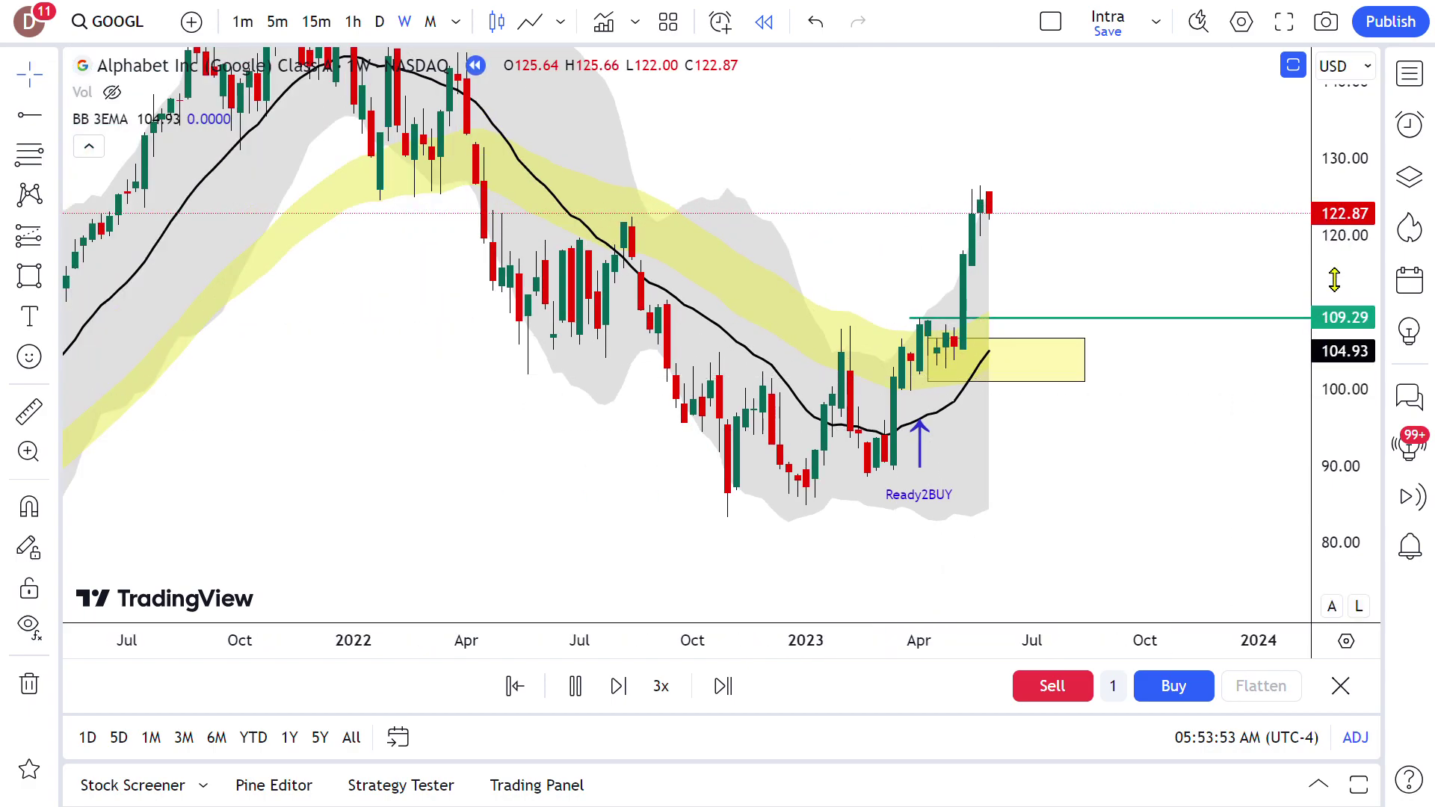
scroll(1346, 484, down, 2)
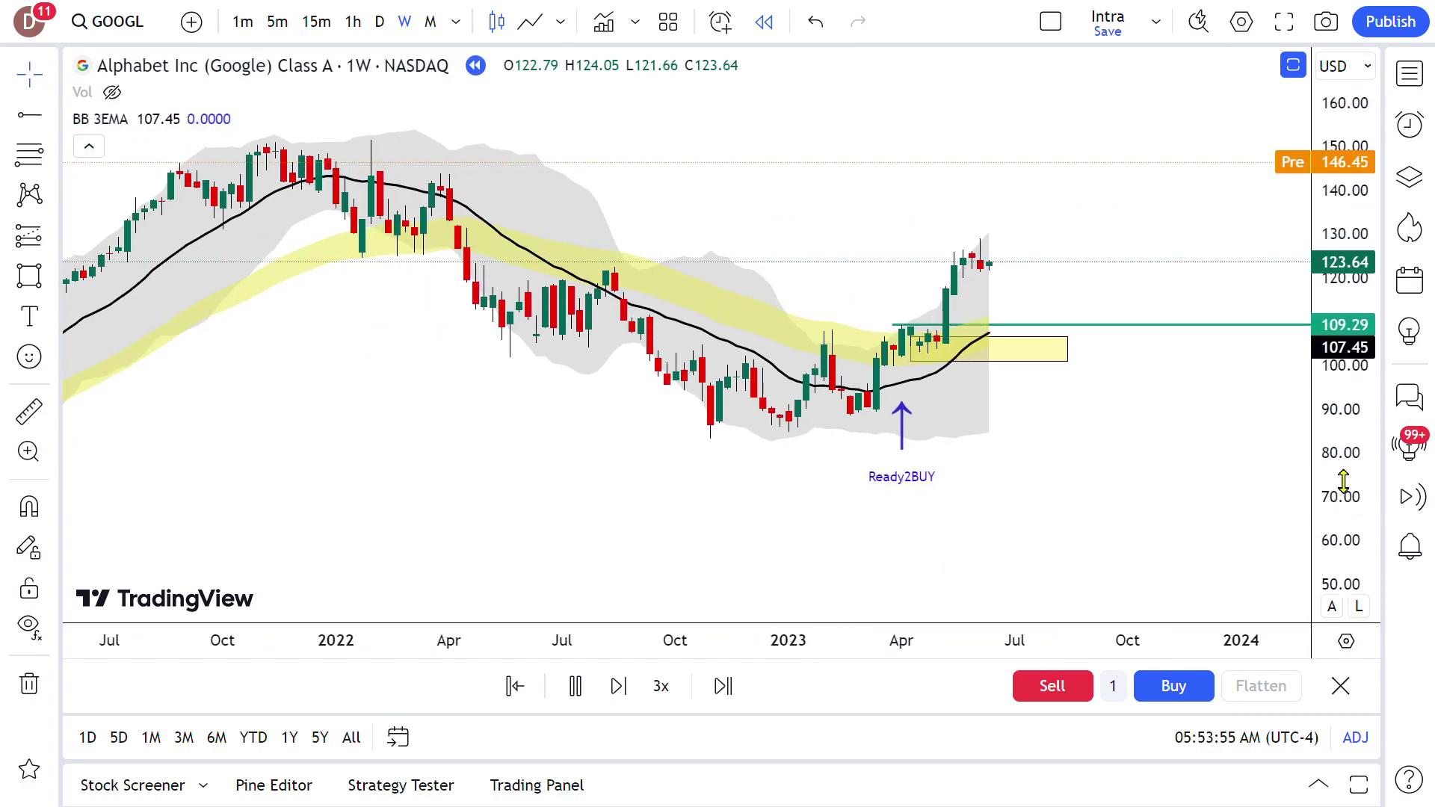
Step: Exit bar replay, confirming the prompt, and return to the live chart
click(1341, 686)
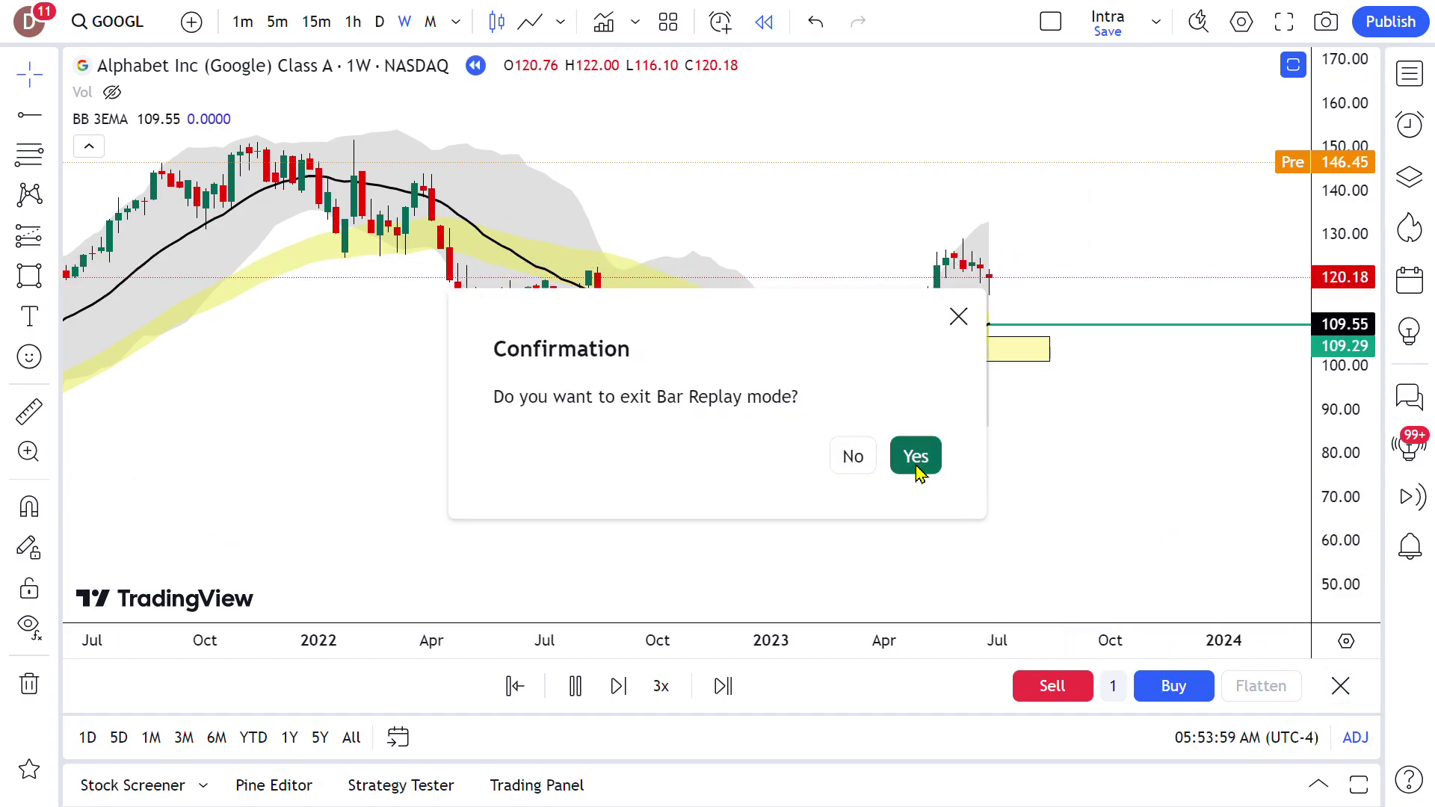
click(919, 468)
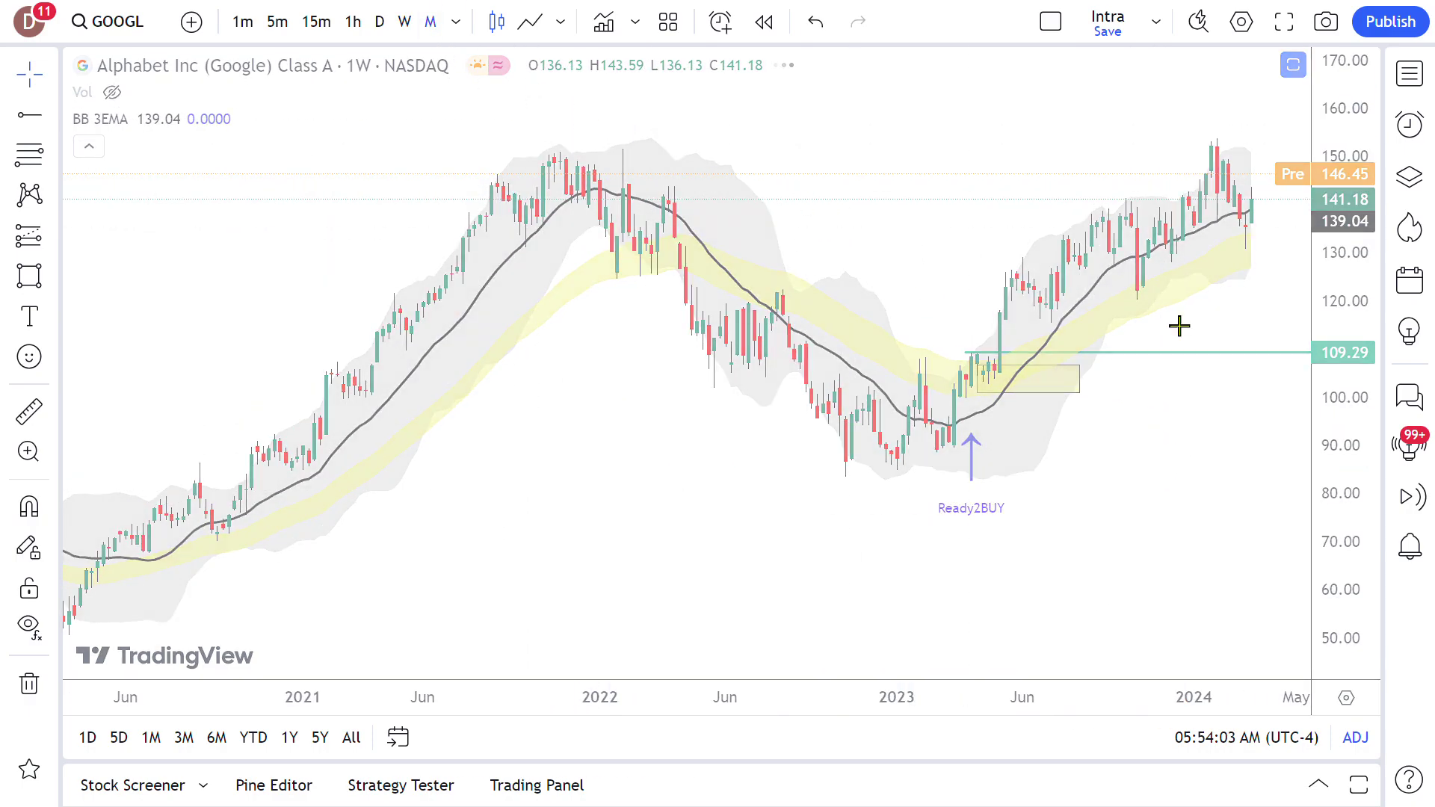
scroll(1098, 516, up, 5)
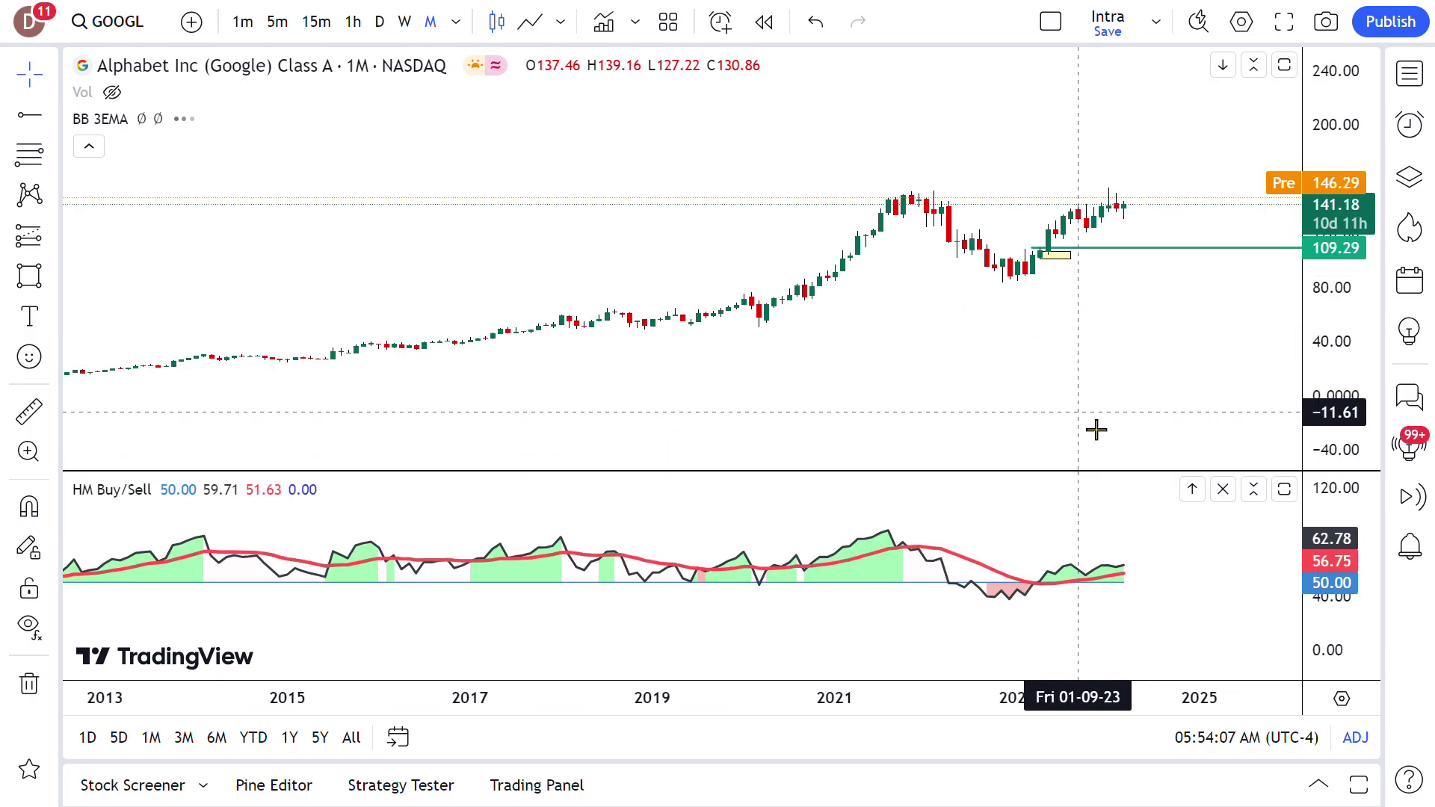
scroll(1107, 448, down, 1)
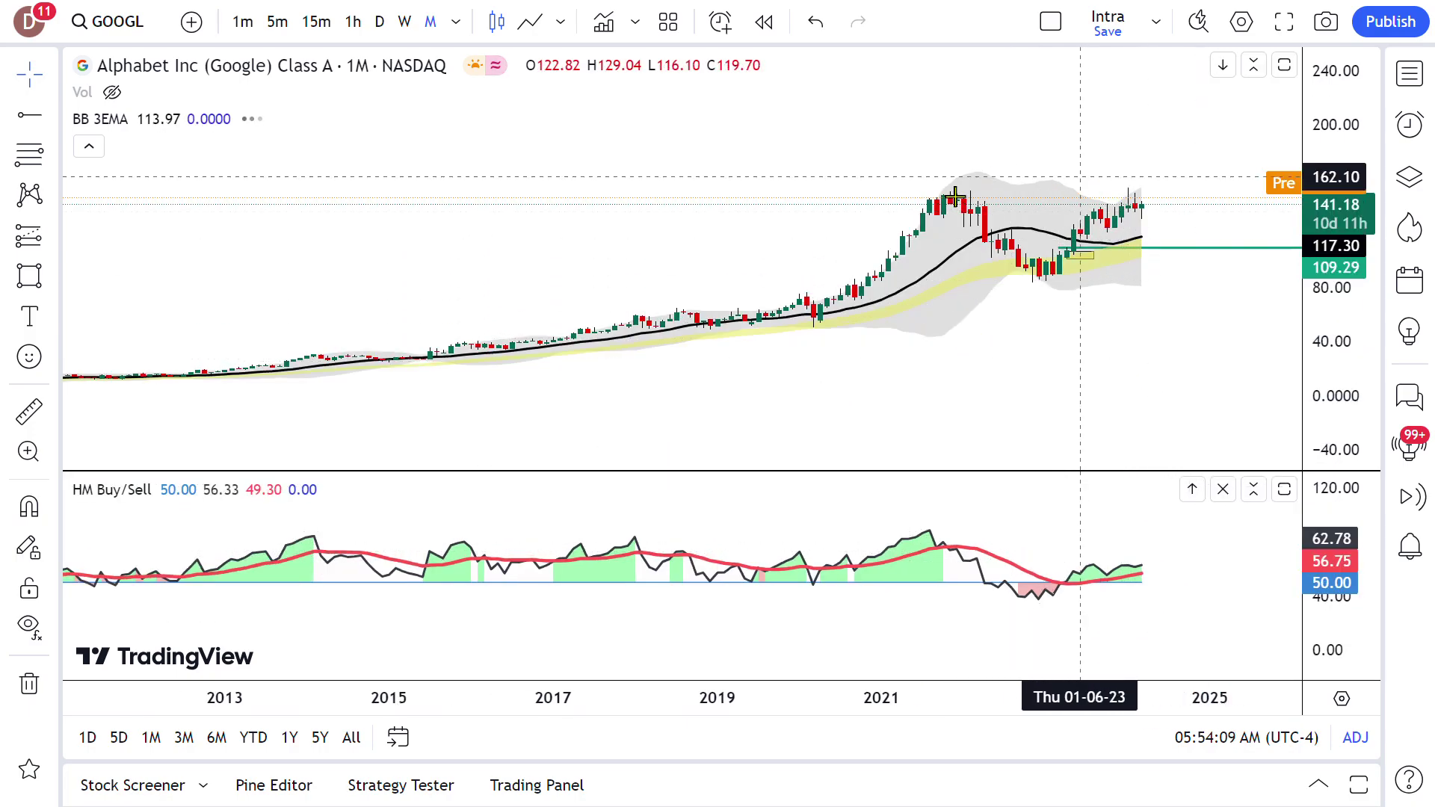
Step: Zoom out and stretch the price scale to show GOOGL's full monthly history to 141.18
drag(1338, 373, 1339, 351)
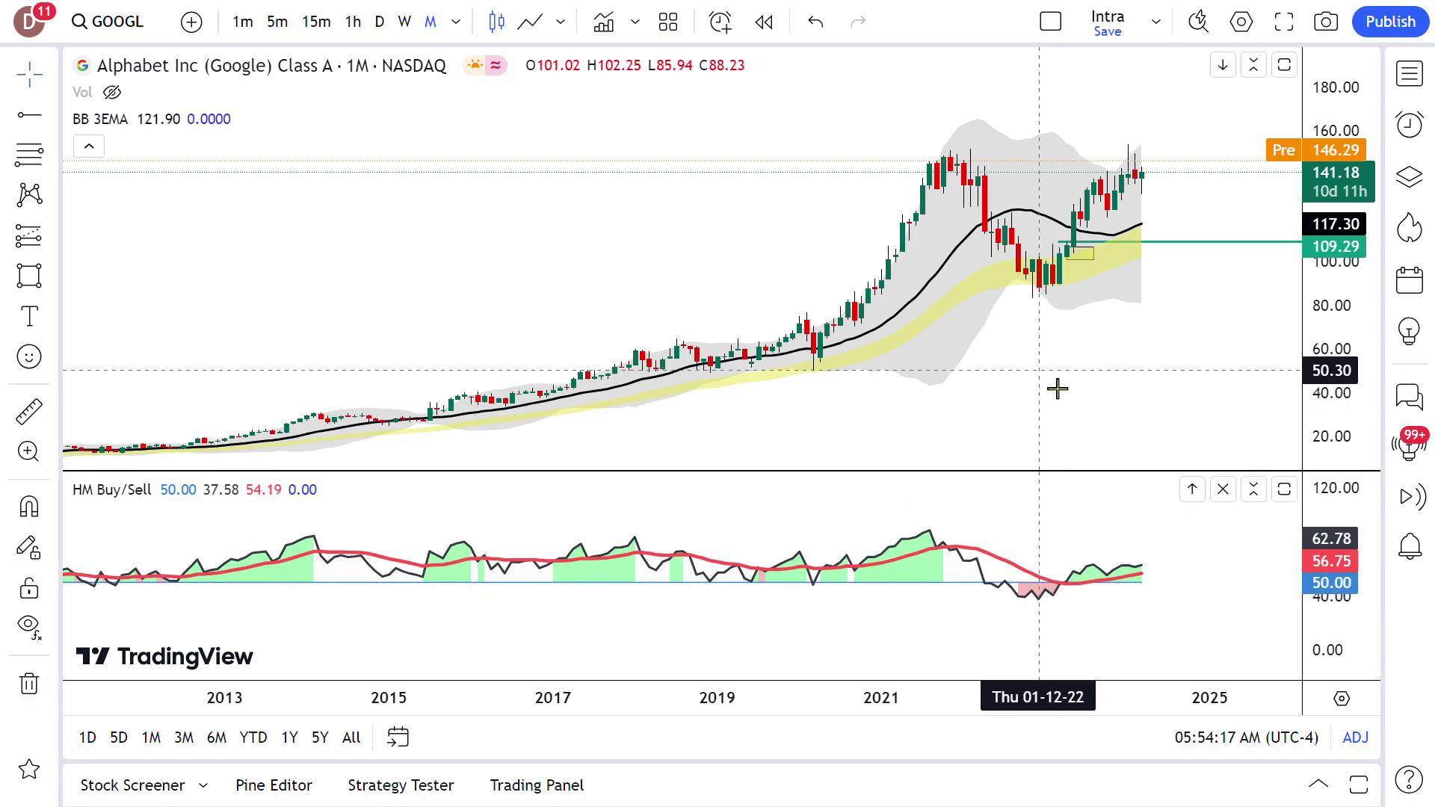
scroll(1013, 323, down, 1)
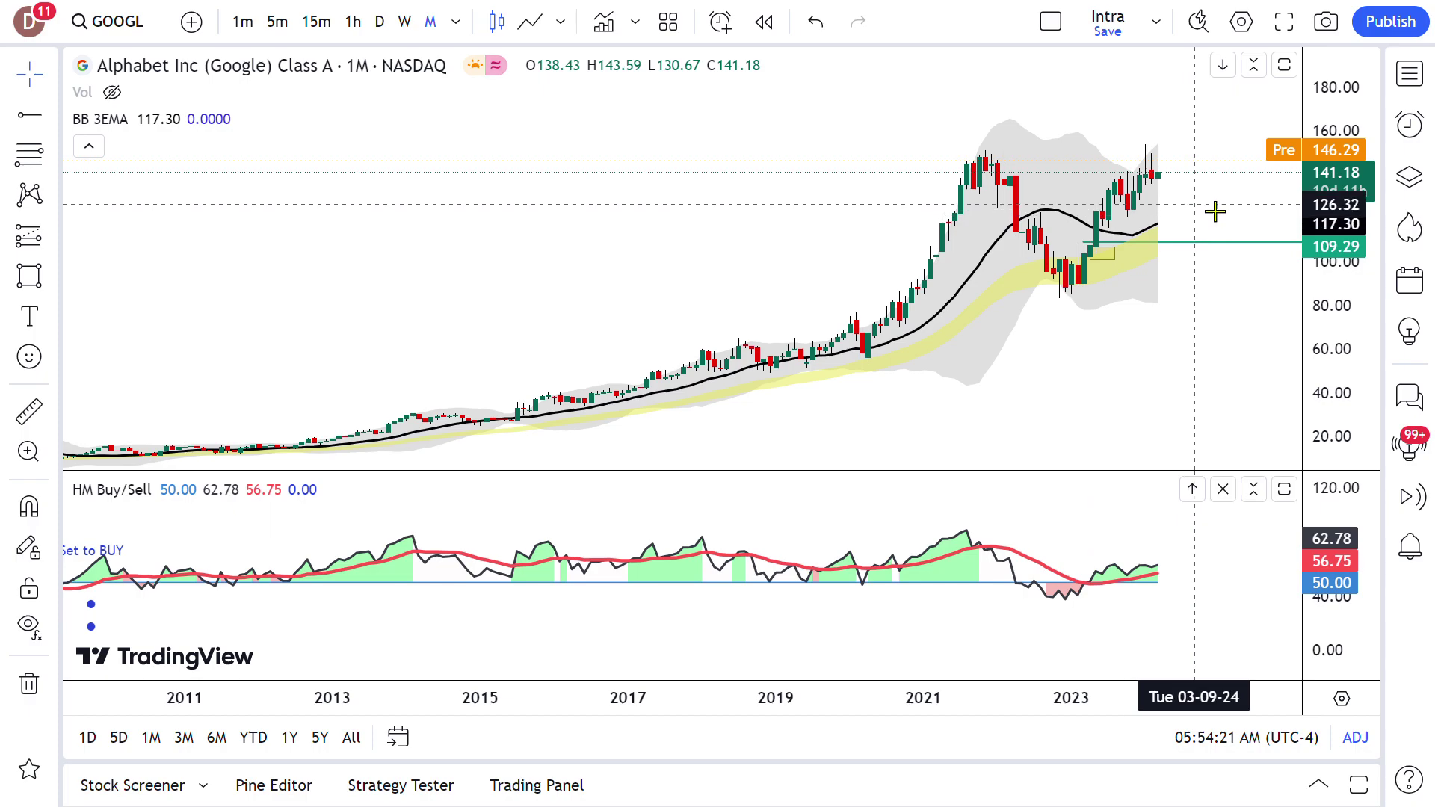
drag(728, 429, 731, 427)
scroll(972, 374, down, 1)
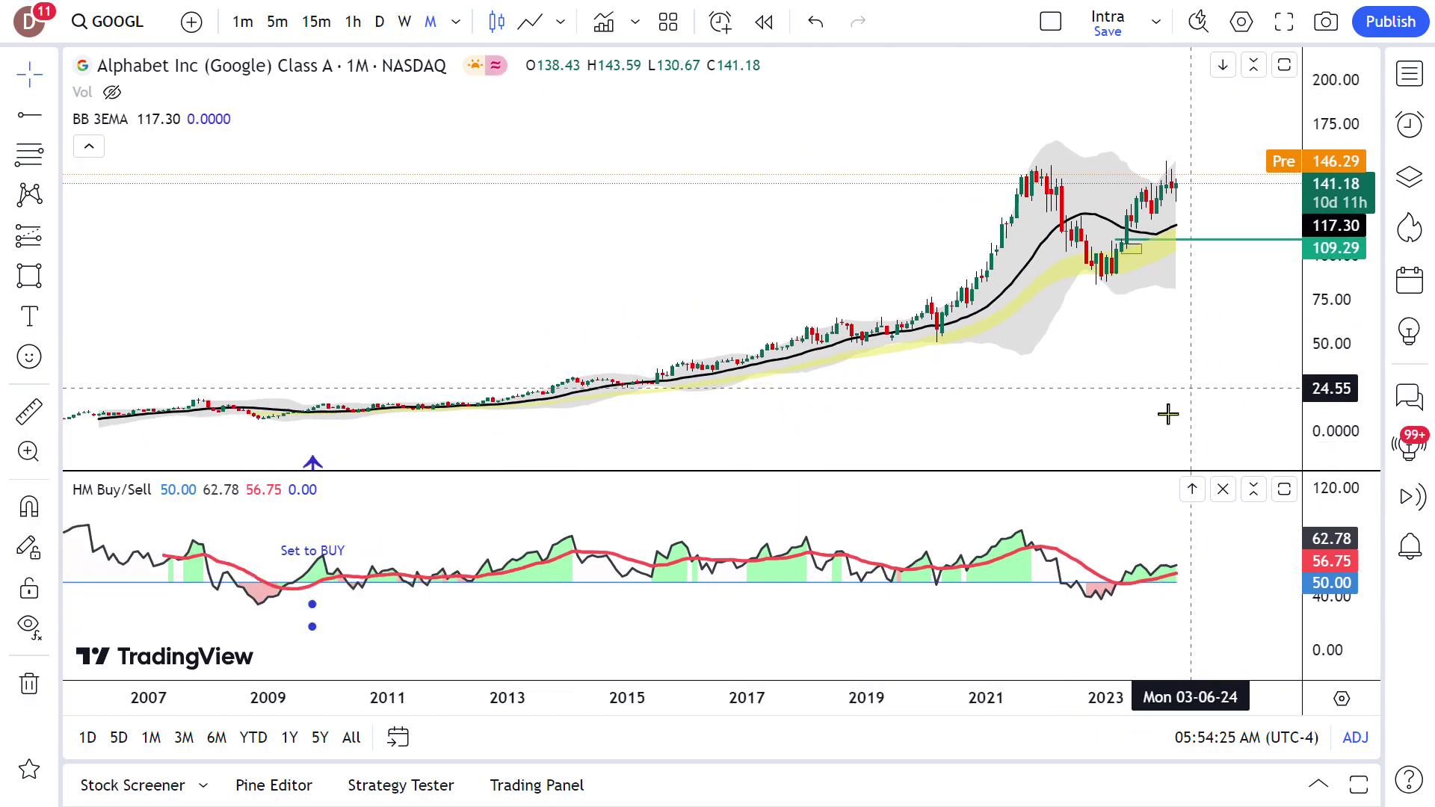